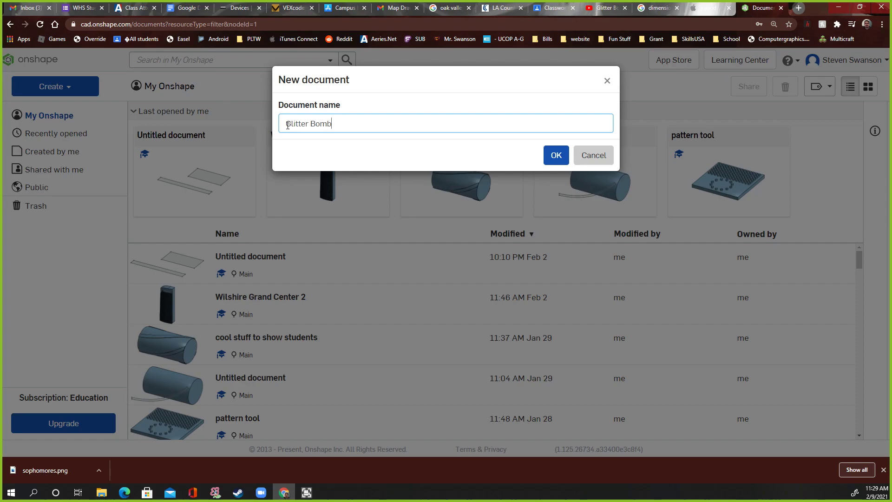
Step: Create a document named Glitter Bomb, check the reference video of the box, and return to the new document
{"action": "left_click", "coordinate": [551, 159]}
{"action": "left_click", "coordinate": [604, 8]}
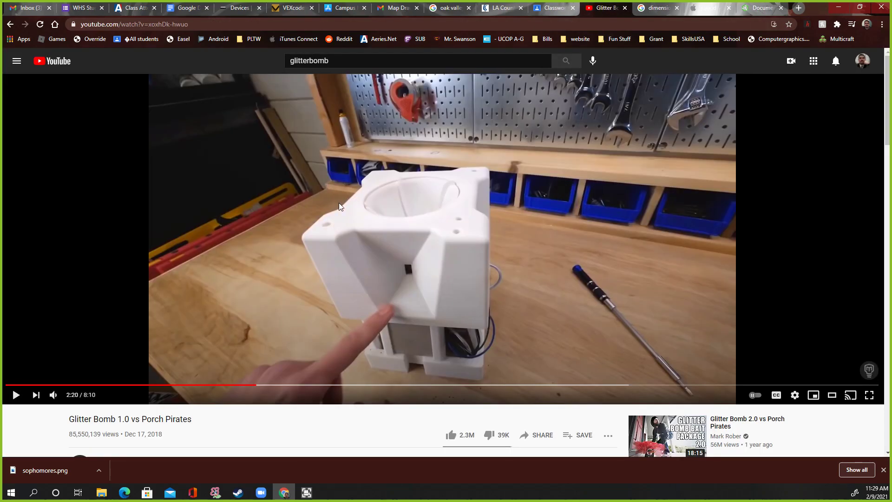
{"action": "left_click", "coordinate": [760, 8]}
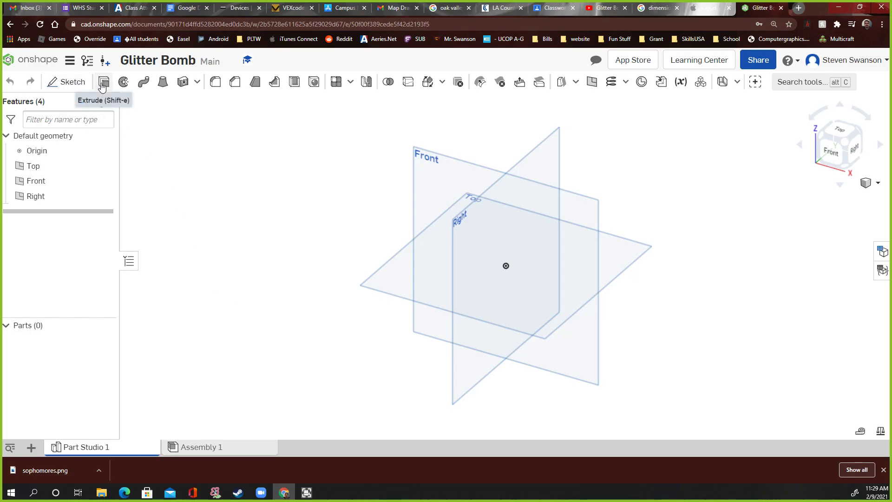
Step: Start a sketch on the Top plane and draw a corner rectangle from the origin, about 2.79 by 2.68 in
{"action": "left_click", "coordinate": [63, 82]}
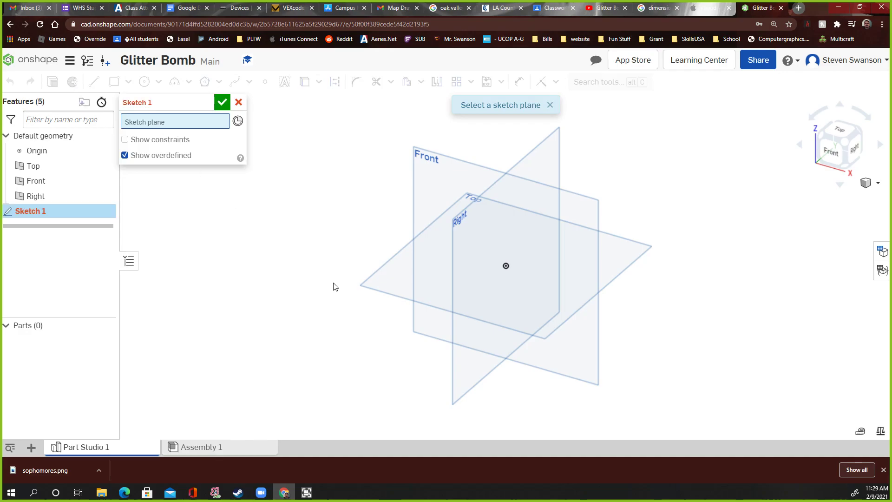
{"action": "left_click", "coordinate": [382, 280]}
{"action": "left_click", "coordinate": [841, 132]}
{"action": "left_click", "coordinate": [118, 82]}
{"action": "left_click", "coordinate": [506, 266]}
{"action": "left_click", "coordinate": [353, 117]}
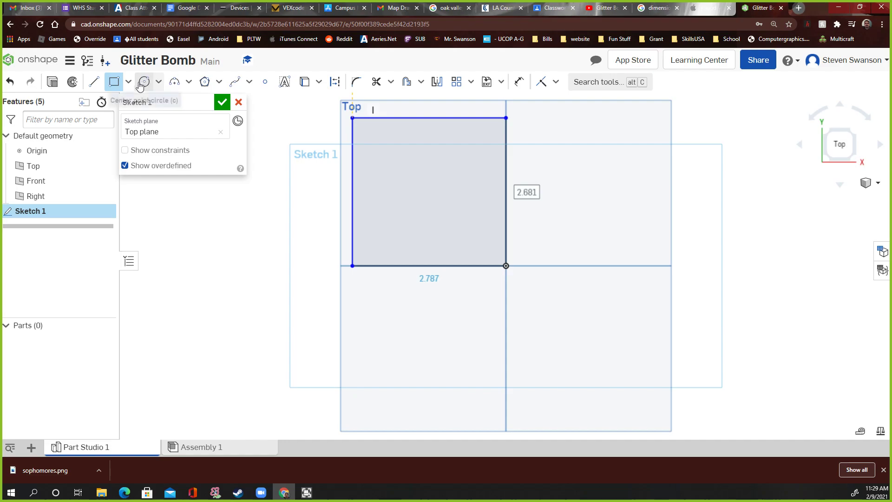
Step: Dimension the rectangle's vertical side to 4 in
{"action": "left_click", "coordinate": [519, 82]}
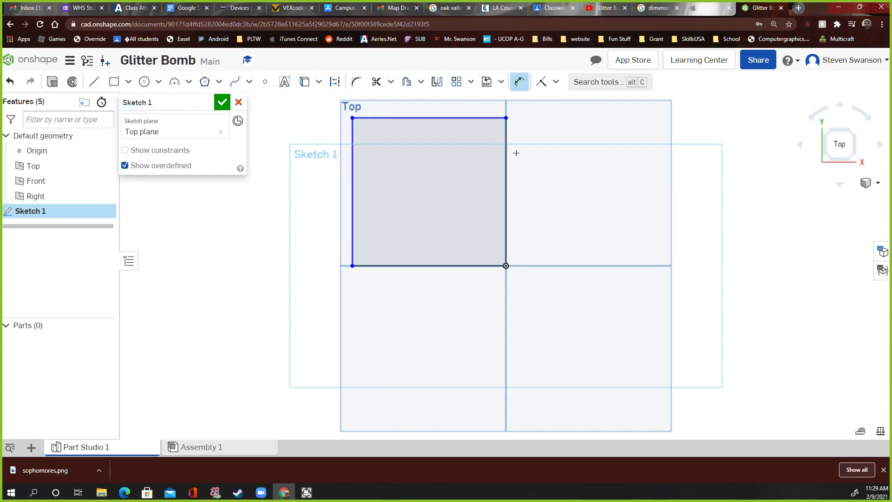
{"action": "left_click", "coordinate": [508, 175]}
{"action": "left_click", "coordinate": [555, 188]}
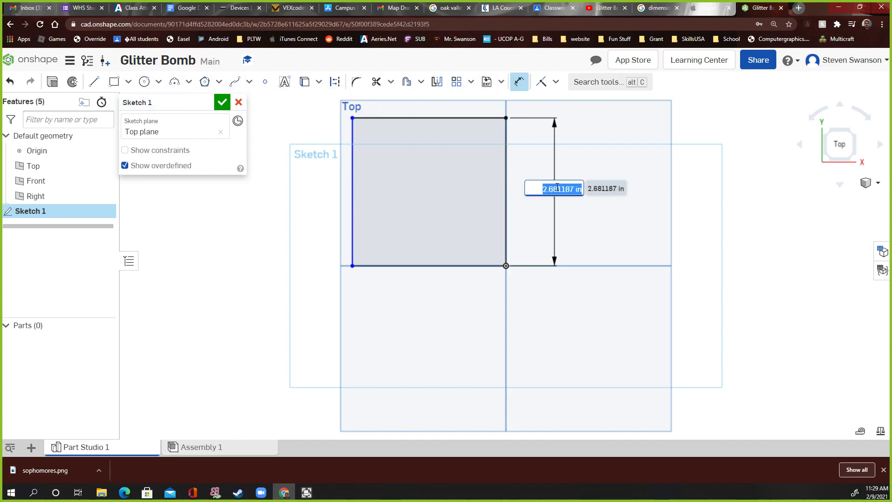
{"action": "key", "text": "Return"}
{"action": "type", "text": "4"}
{"action": "key", "text": "Return"}
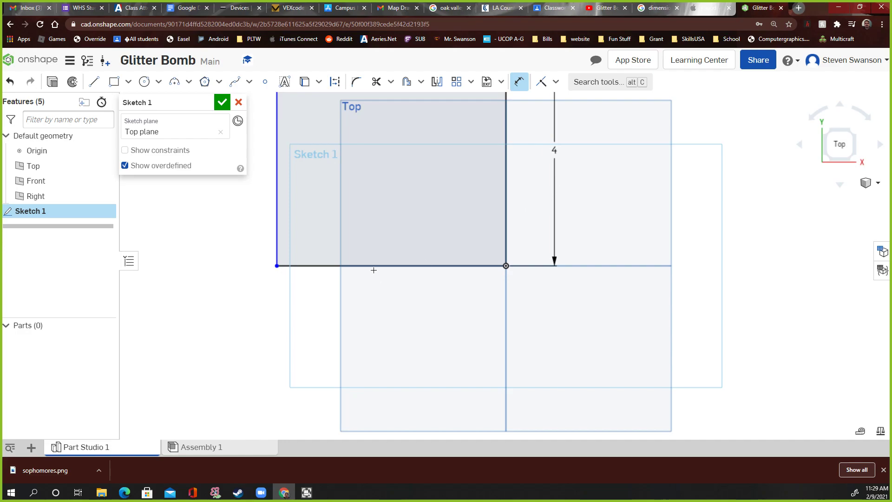
Step: Dimension the rectangle's horizontal side to 4 in and finish the sketch
{"action": "left_click", "coordinate": [374, 266]}
{"action": "left_click", "coordinate": [380, 313]}
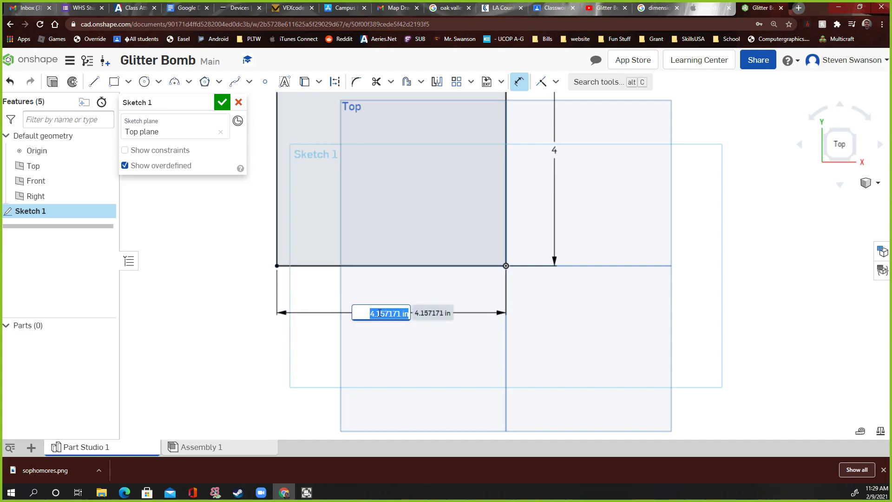
{"action": "type", "text": "4"}
{"action": "key", "text": "Return"}
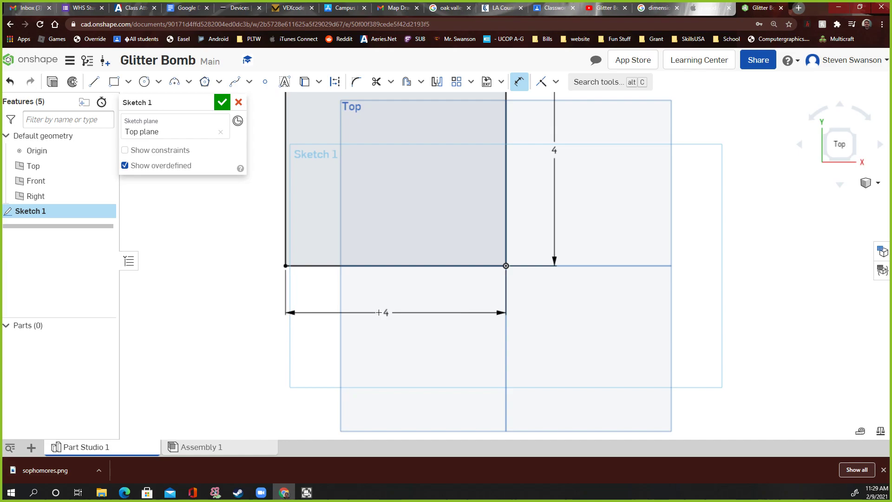
{"action": "scroll", "coordinate": [379, 313], "scroll_direction": "down", "scroll_amount": 5}
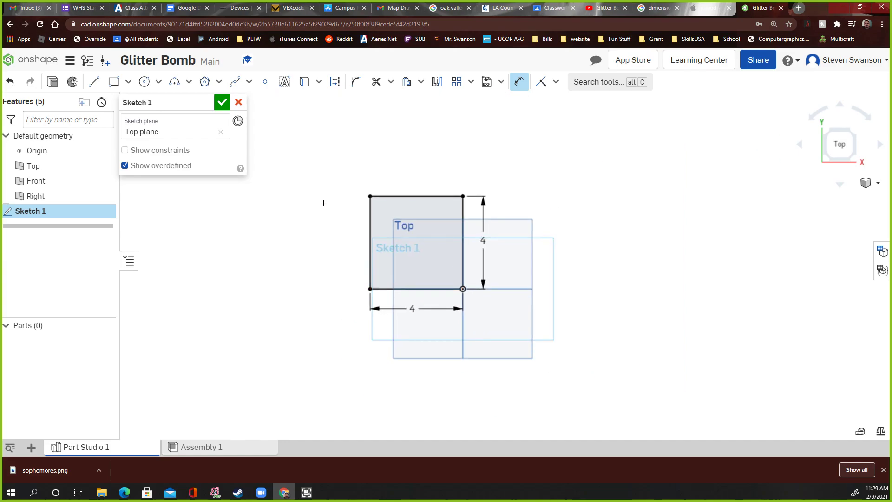
{"action": "left_click", "coordinate": [223, 103]}
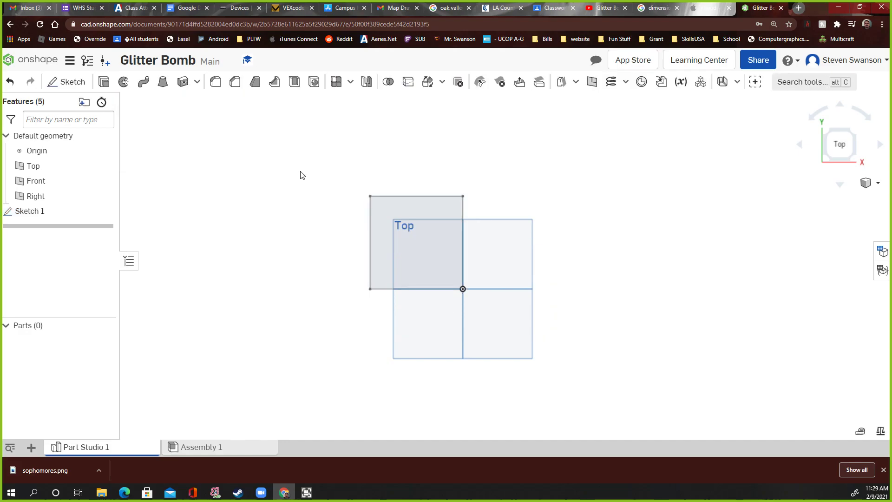
Step: Extrude the square sketch region as a new solid with a blind depth of 6 in
{"action": "left_click", "coordinate": [382, 212]}
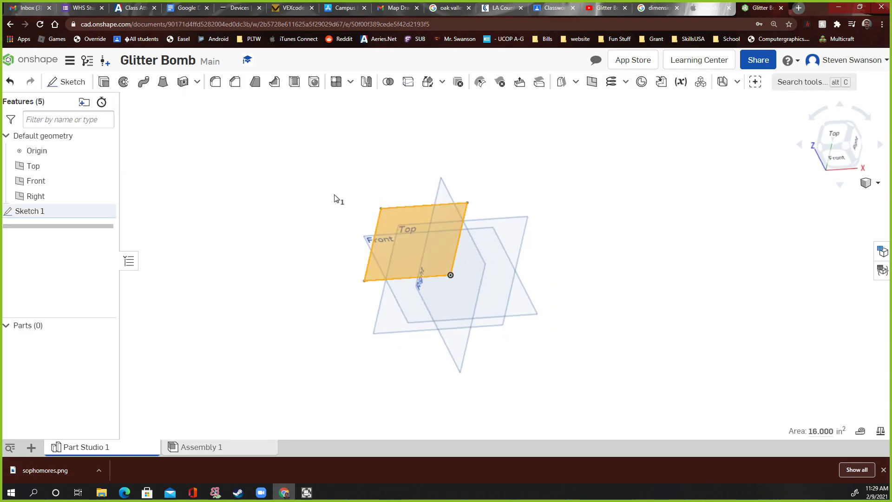
{"action": "left_click", "coordinate": [104, 82]}
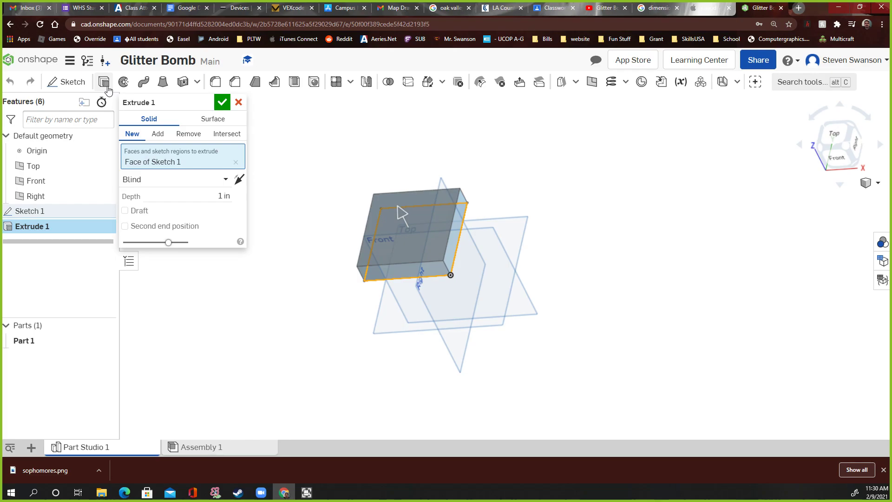
{"action": "left_click", "coordinate": [218, 195]}
{"action": "type", "text": "6.5"}
{"action": "key", "text": "Return"}
{"action": "double_click", "coordinate": [214, 200]}
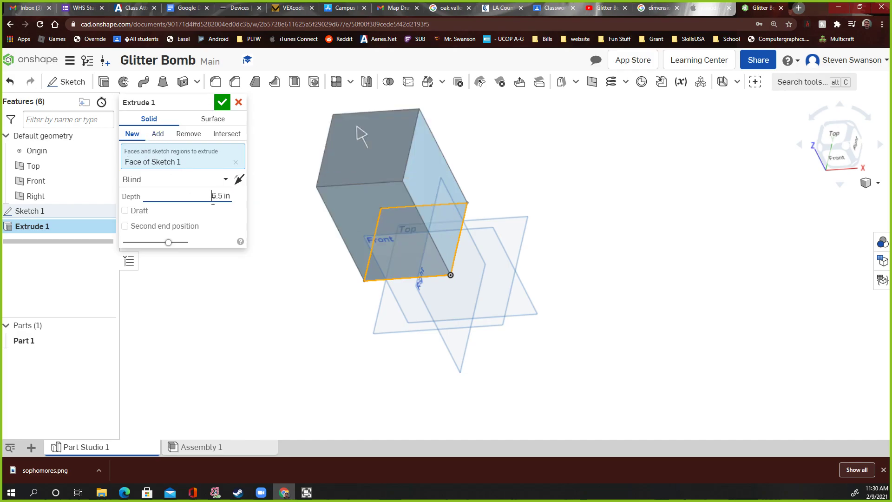
{"action": "type", "text": "6"}
{"action": "key", "text": "Return"}
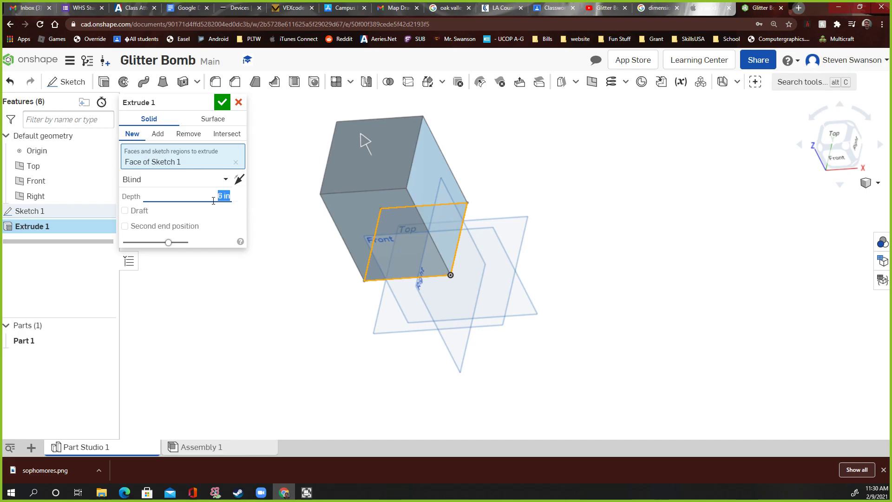
{"action": "left_click", "coordinate": [211, 97]}
{"action": "left_click", "coordinate": [222, 102]}
Step: Fillet the edges of the block's side and top faces with a 0.2 in radius
{"action": "right_click_drag", "start_coordinate": [225, 189], "coordinate": [252, 165]}
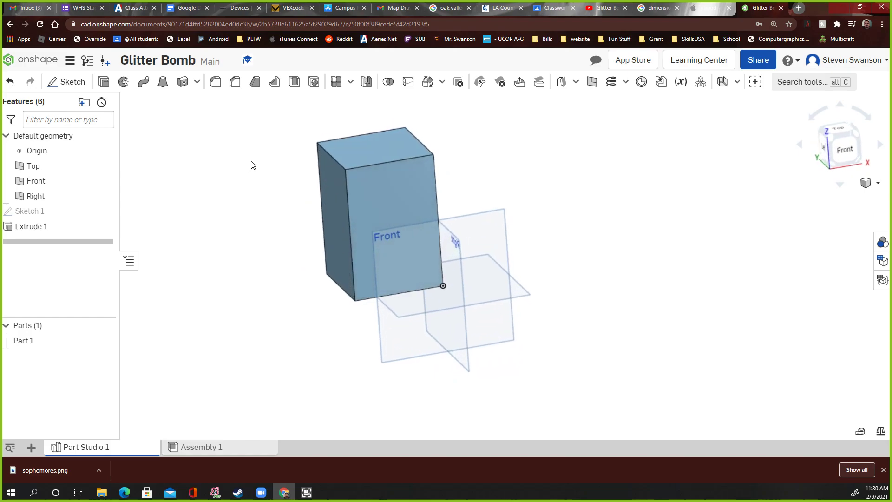
{"action": "left_click", "coordinate": [215, 82]}
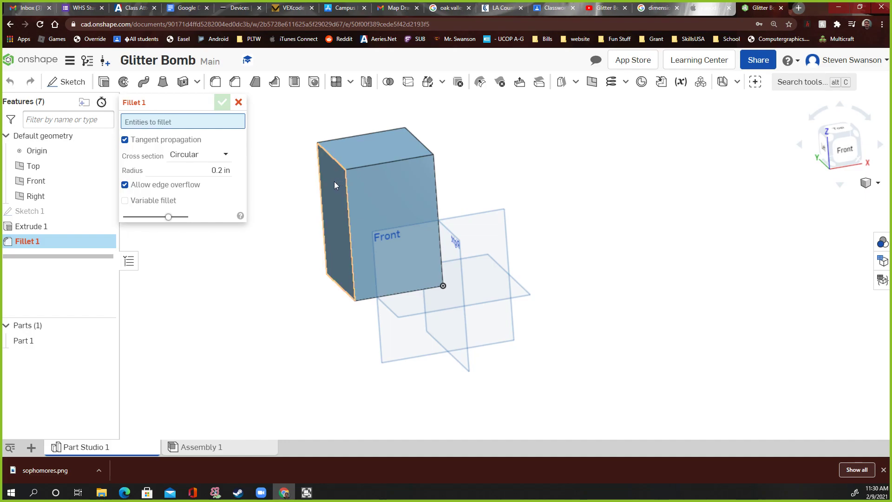
{"action": "left_click", "coordinate": [334, 182]}
{"action": "left_click", "coordinate": [372, 184]}
{"action": "right_click_drag", "start_coordinate": [480, 188], "coordinate": [431, 171]}
{"action": "left_click", "coordinate": [437, 200]}
{"action": "left_click", "coordinate": [416, 151]}
{"action": "left_click", "coordinate": [380, 164]}
{"action": "right_click_drag", "start_coordinate": [521, 138], "coordinate": [436, 139]}
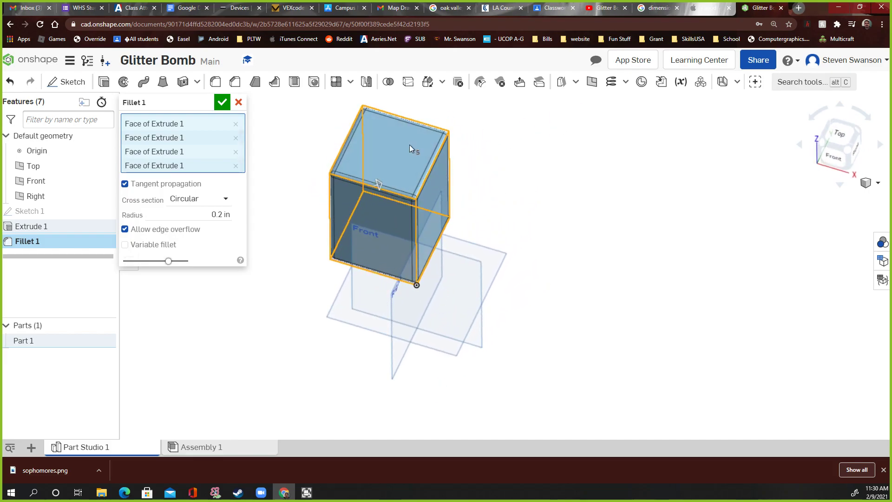
{"action": "left_click", "coordinate": [222, 103]}
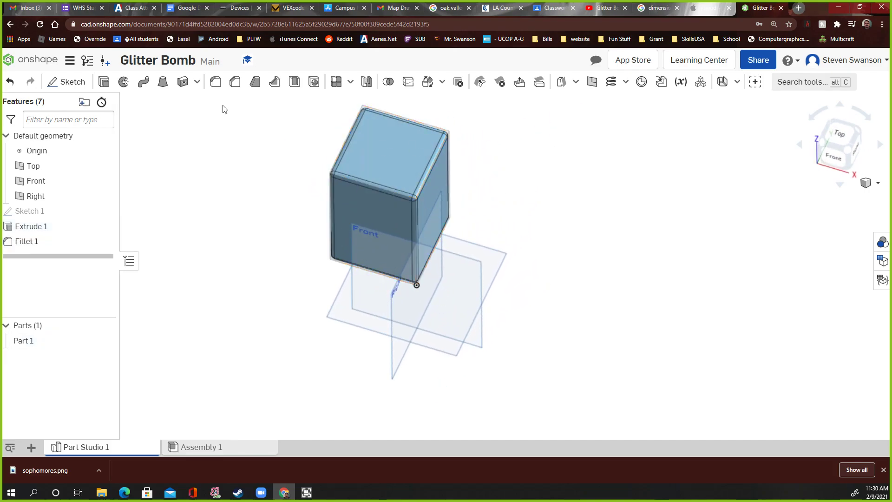
{"action": "right_click_drag", "start_coordinate": [259, 189], "coordinate": [384, 152]}
{"action": "right_click_drag", "start_coordinate": [172, 156], "coordinate": [135, 165]}
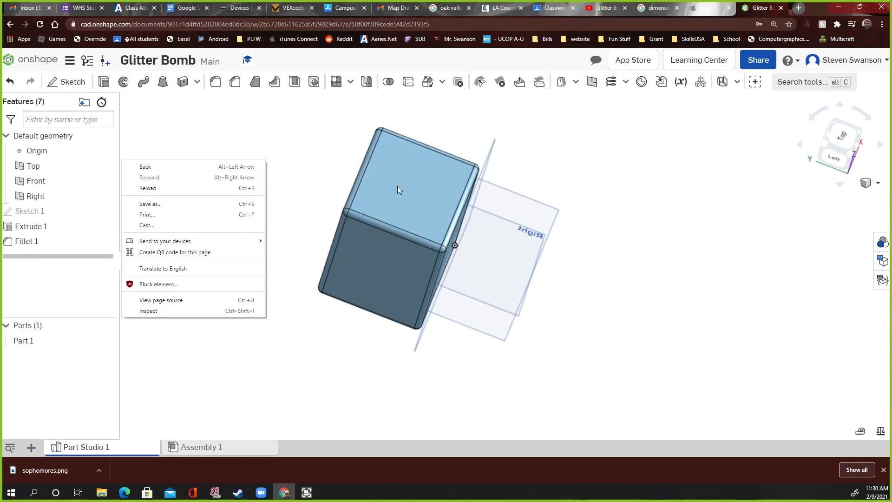
{"action": "left_click", "coordinate": [310, 147]}
{"action": "mouse_move", "coordinate": [285, 141]}
{"action": "right_mouse_down"}
{"action": "mouse_move", "coordinate": [271, 141]}
{"action": "mouse_move", "coordinate": [273, 150]}
{"action": "right_mouse_up"}
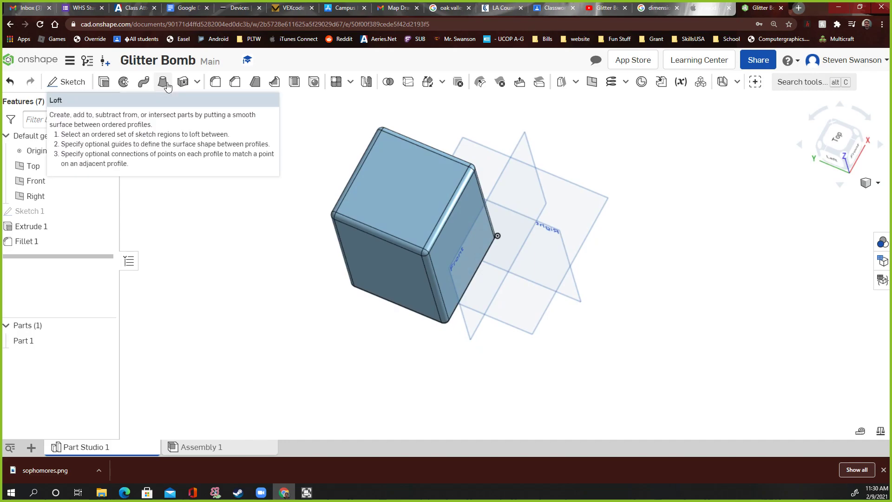
Step: Create a plane offset 2 in from the block's top face, down into the block
{"action": "right_click_drag", "start_coordinate": [228, 194], "coordinate": [238, 167]}
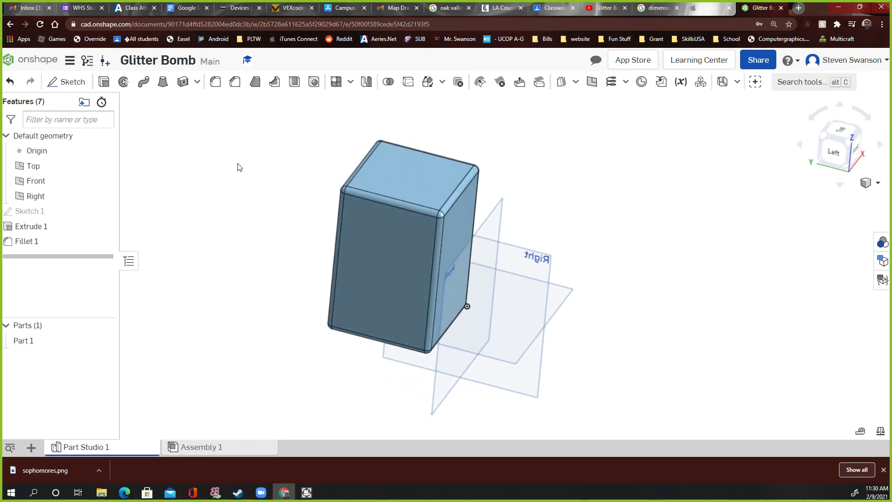
{"action": "left_click", "coordinate": [592, 82]}
{"action": "left_click", "coordinate": [406, 178]}
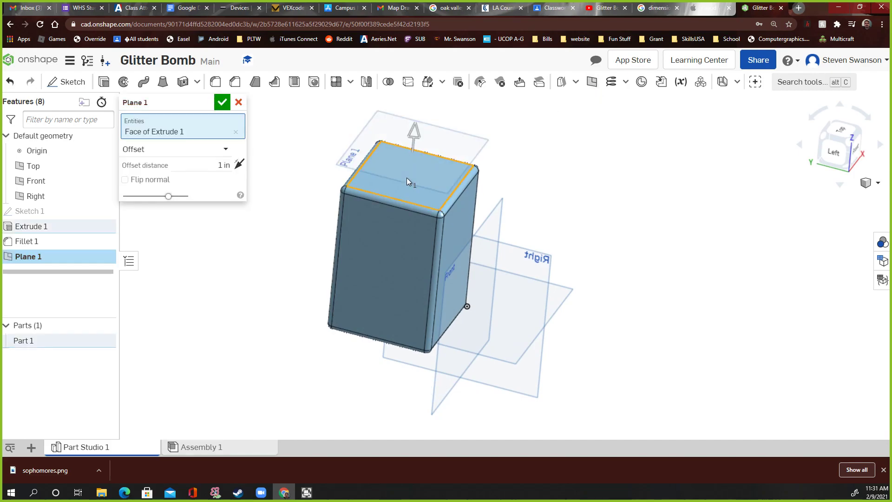
{"action": "right_click_drag", "start_coordinate": [541, 191], "coordinate": [430, 142]}
{"action": "left_click_drag", "start_coordinate": [413, 140], "coordinate": [385, 213]}
{"action": "right_click_drag", "start_coordinate": [502, 203], "coordinate": [511, 219]}
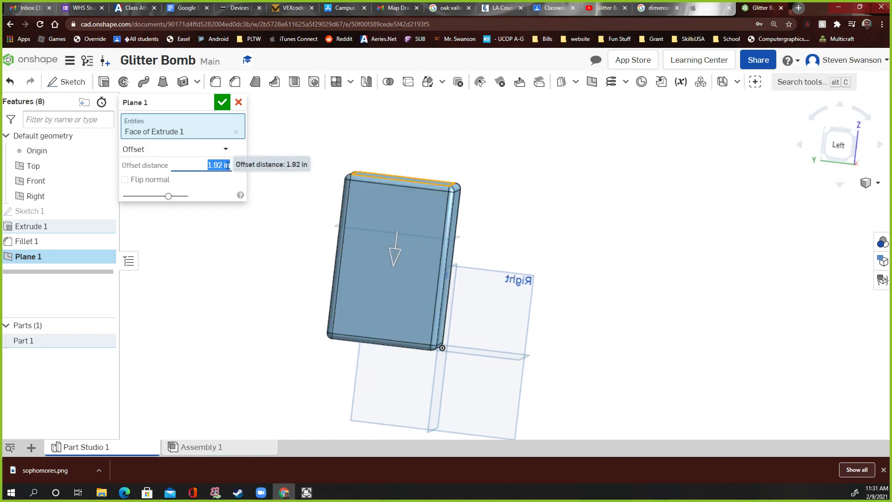
{"action": "type", "text": "2"}
{"action": "key", "text": "Return"}
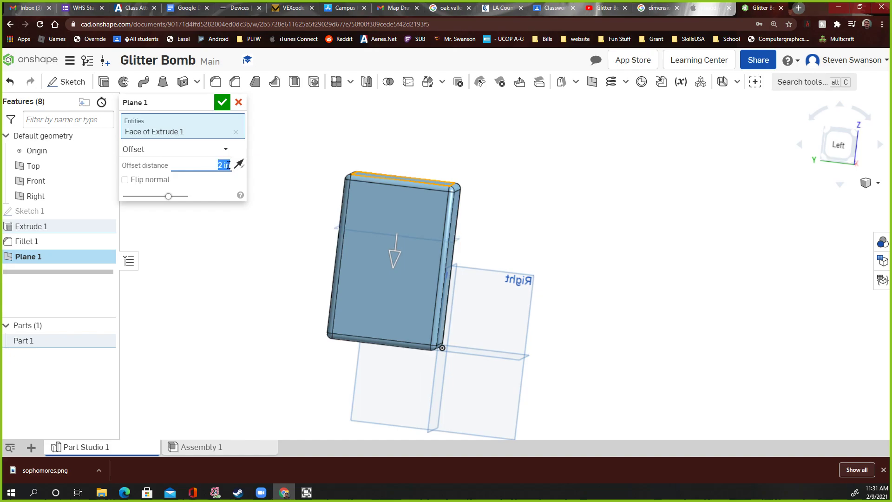
{"action": "left_click", "coordinate": [223, 102]}
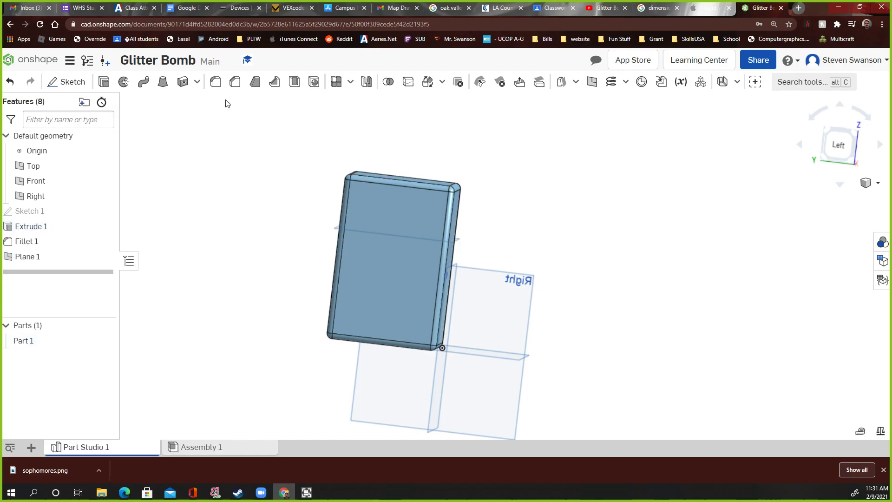
Step: Edit the offset plane inside the block and set its offset distance to 1.5 in
{"action": "right_click_drag", "start_coordinate": [266, 124], "coordinate": [226, 144]}
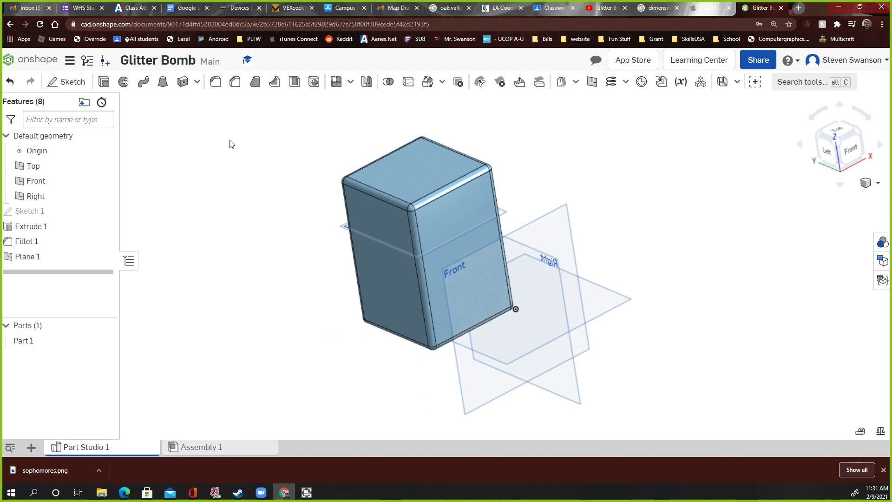
{"action": "double_click", "coordinate": [35, 256]}
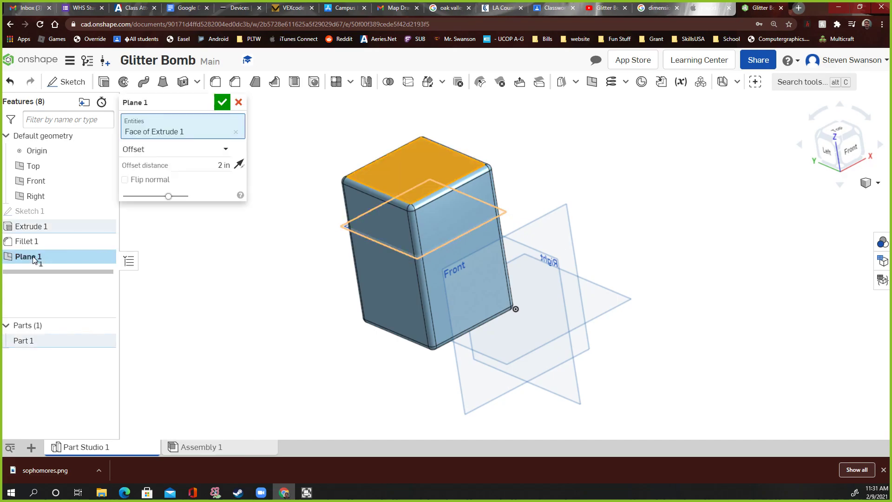
{"action": "left_click", "coordinate": [211, 165]}
{"action": "type", "text": "41"}
{"action": "key", "text": "BackSpace"}
{"action": "type", "text": ".5"}
{"action": "key", "text": "Return"}
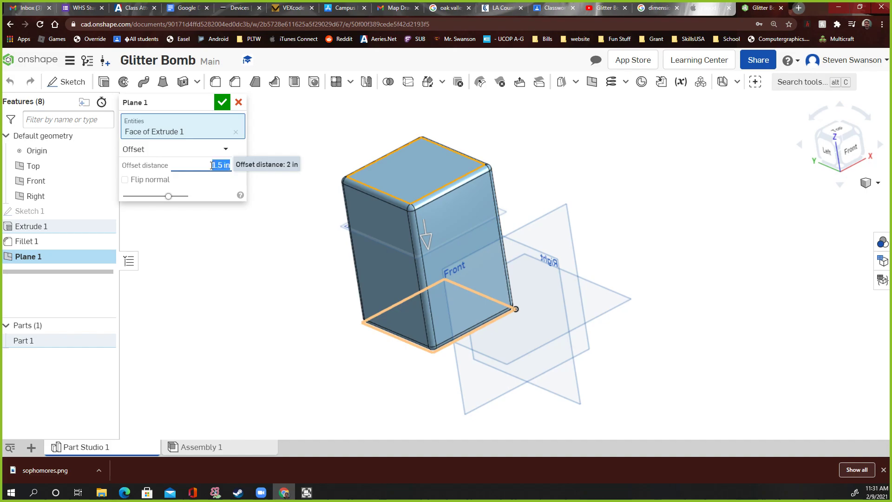
{"action": "left_click", "coordinate": [220, 102]}
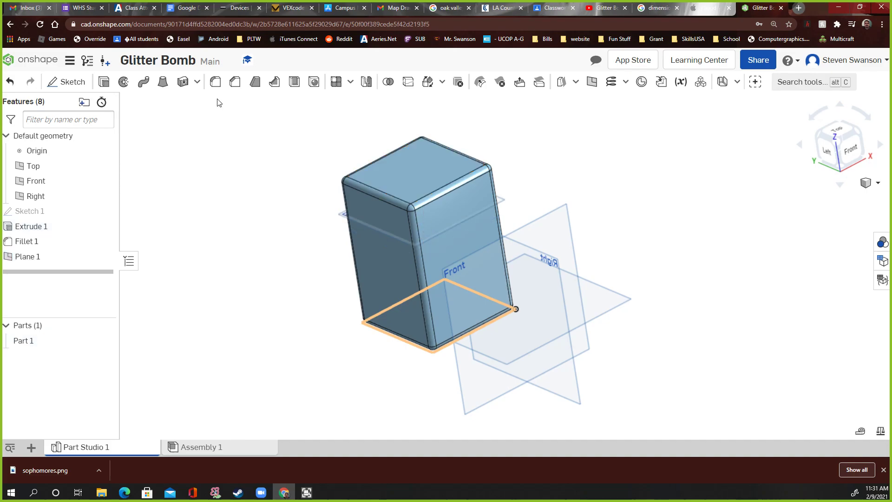
Step: Start a sketch on the block's top face and draw a center point circle about 3.22 in in diameter in its middle
{"action": "mouse_move", "coordinate": [238, 153]}
{"action": "right_mouse_down"}
{"action": "mouse_move", "coordinate": [251, 139]}
{"action": "mouse_move", "coordinate": [237, 154]}
{"action": "right_mouse_up"}
{"action": "scroll", "coordinate": [230, 160], "scroll_direction": "down", "scroll_amount": 2}
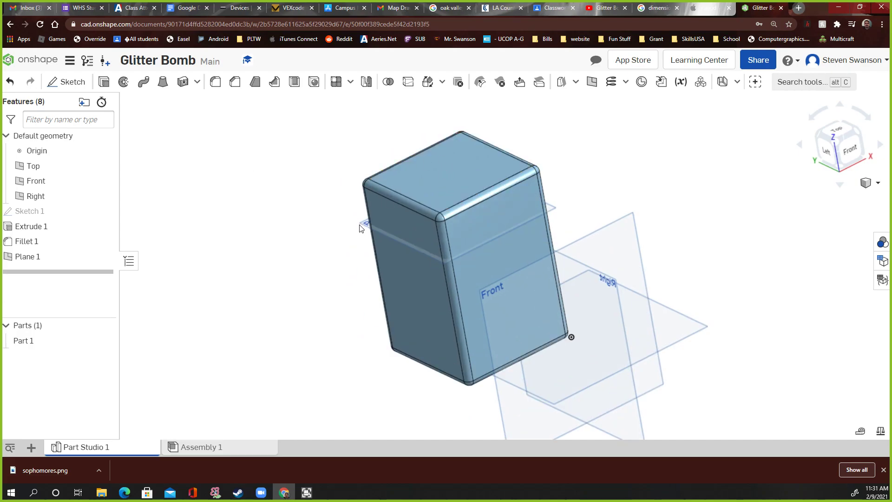
{"action": "left_click", "coordinate": [66, 81]}
{"action": "left_click", "coordinate": [449, 181]}
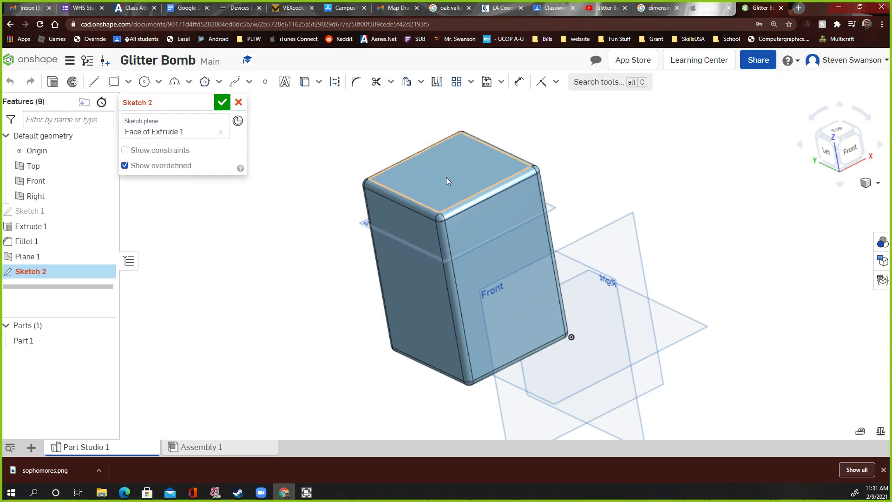
{"action": "left_click", "coordinate": [838, 131]}
{"action": "left_click", "coordinate": [145, 83]}
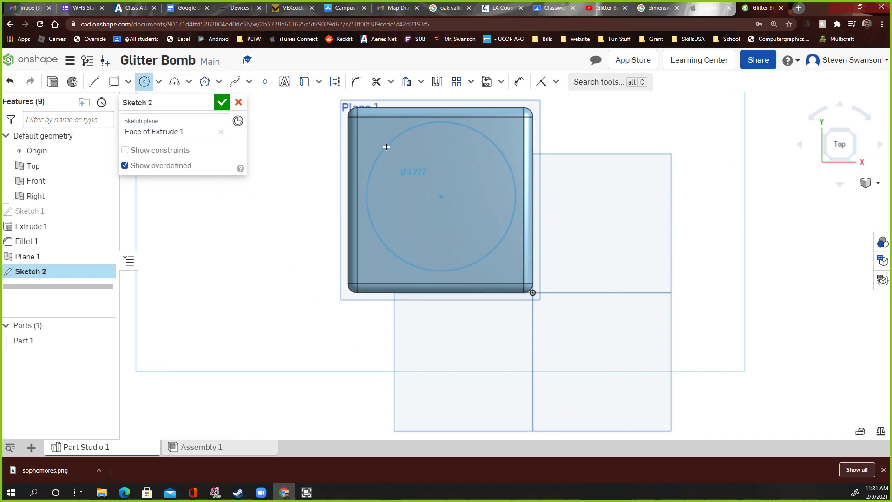
{"action": "left_click", "coordinate": [386, 147]}
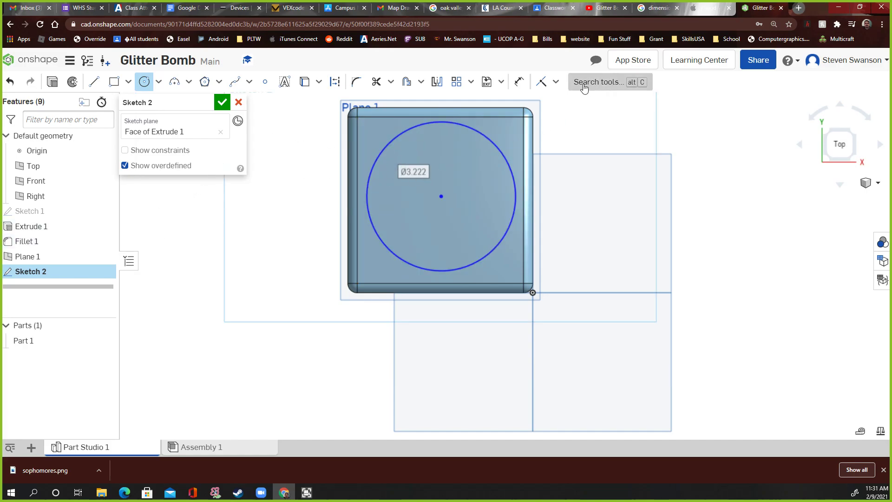
Step: Dimension the circle on the block's top face to a diameter of 3.25 in
{"action": "left_click", "coordinate": [520, 81]}
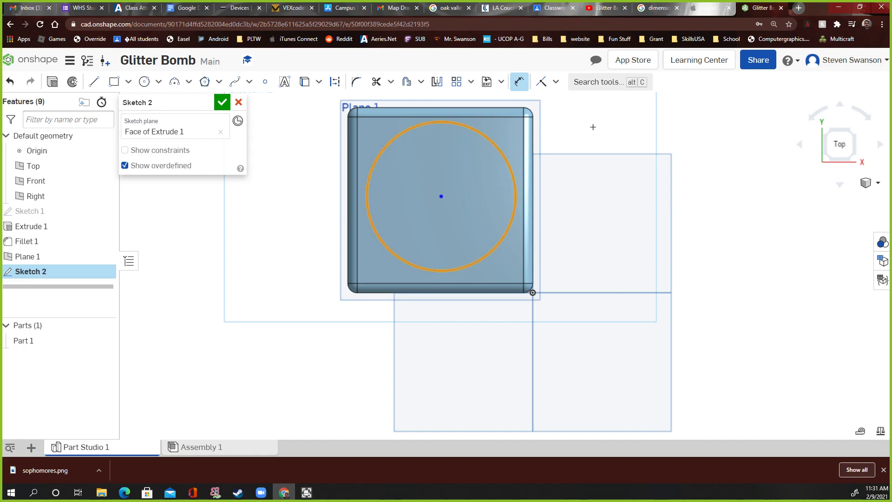
{"action": "left_click", "coordinate": [489, 255]}
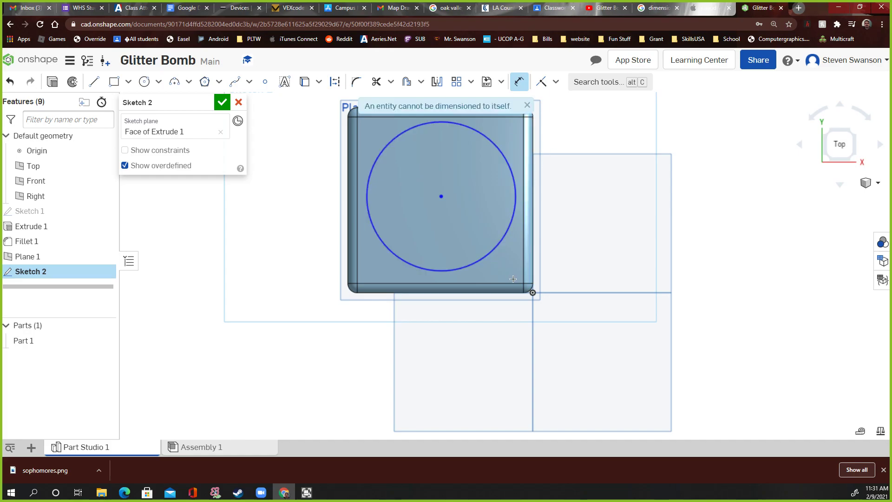
{"action": "left_click", "coordinate": [442, 271]}
{"action": "left_click", "coordinate": [611, 153]}
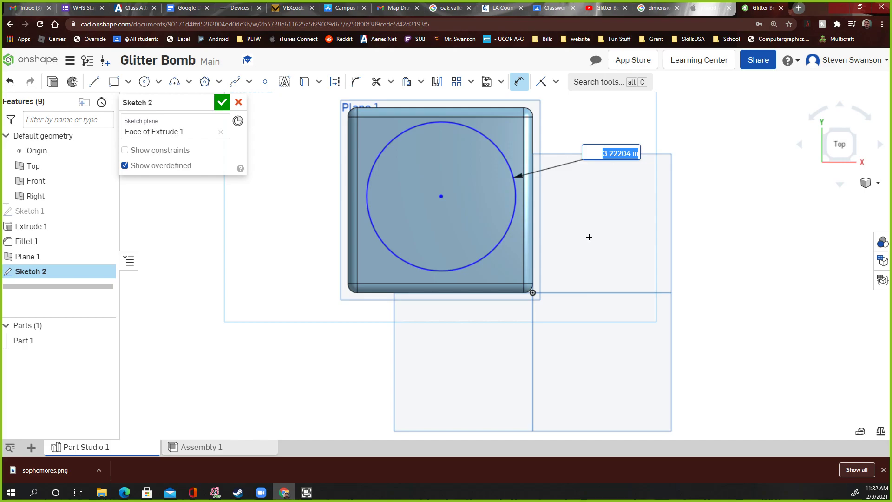
{"action": "type", "text": "3.25"}
{"action": "key", "text": "Return"}
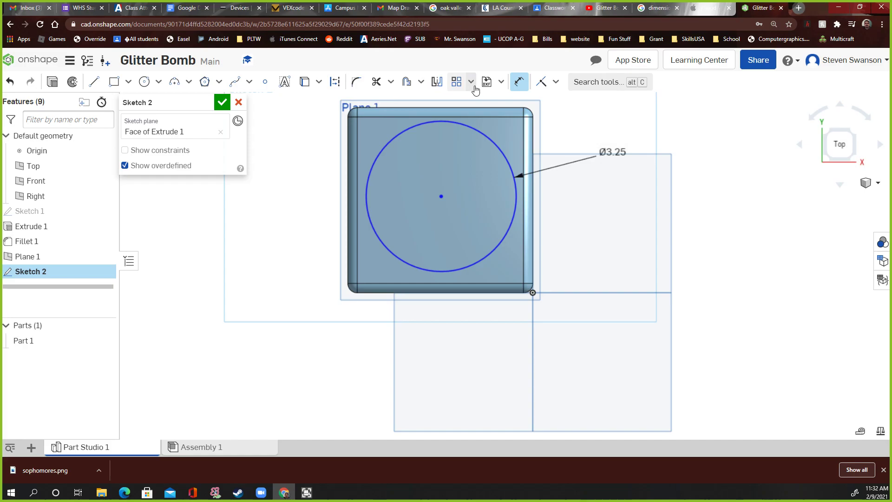
Step: Dimension the circle's center 2 in horizontally from the block's left edge
{"action": "scroll", "coordinate": [367, 204], "scroll_direction": "up", "scroll_amount": 2}
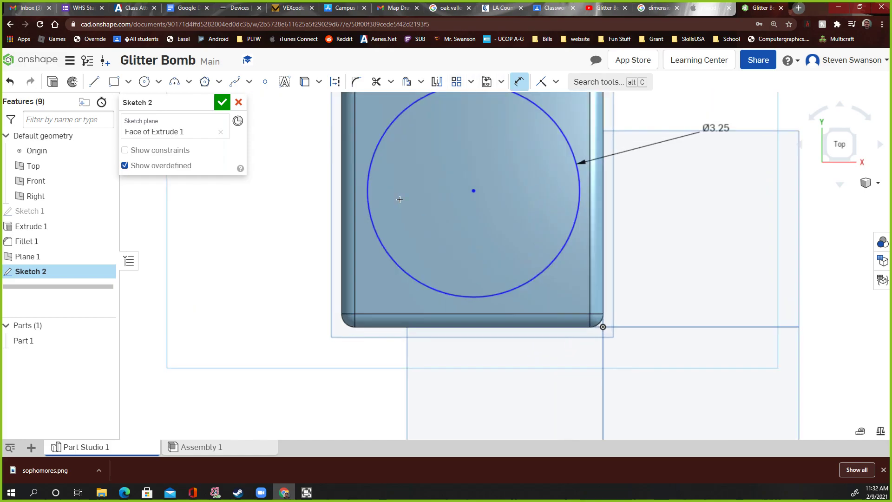
{"action": "key", "text": "d"}
{"action": "left_click", "coordinate": [474, 190]}
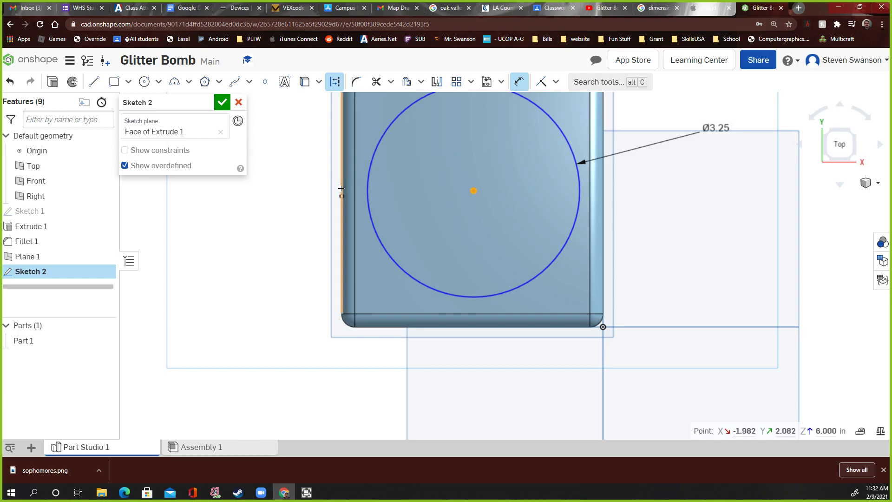
{"action": "left_click", "coordinate": [341, 188]}
{"action": "left_click", "coordinate": [444, 394]}
{"action": "type", "text": "2"}
{"action": "key", "text": "Return"}
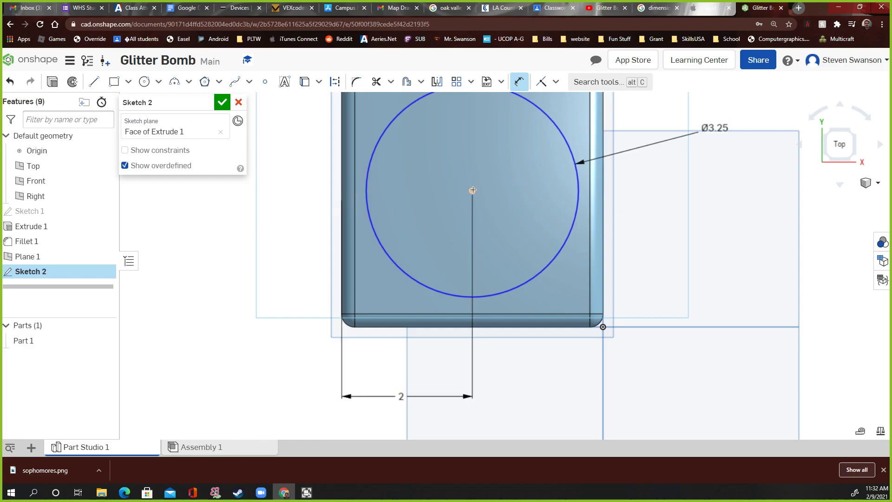
Step: Dimension the circle's center 2 in from the block's front edge and finish the top-face sketch
{"action": "left_click", "coordinate": [493, 323]}
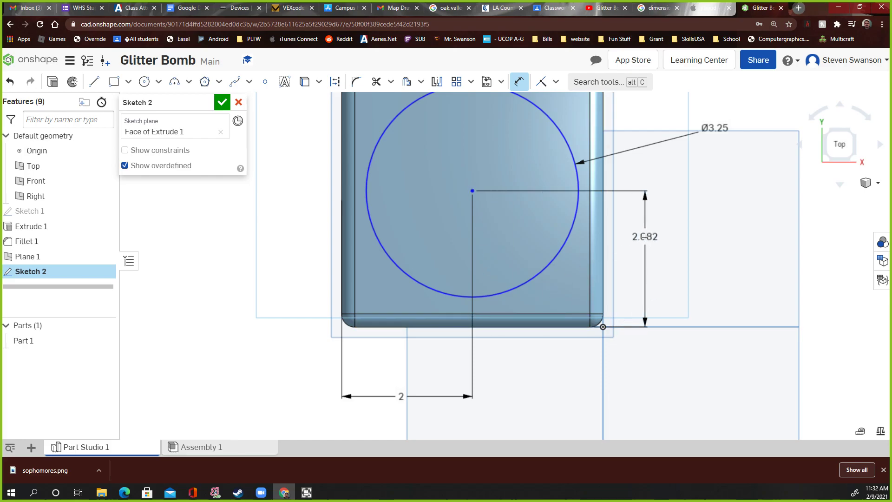
{"action": "left_click", "coordinate": [633, 263]}
{"action": "type", "text": "2.082343"}
{"action": "key", "text": "Return"}
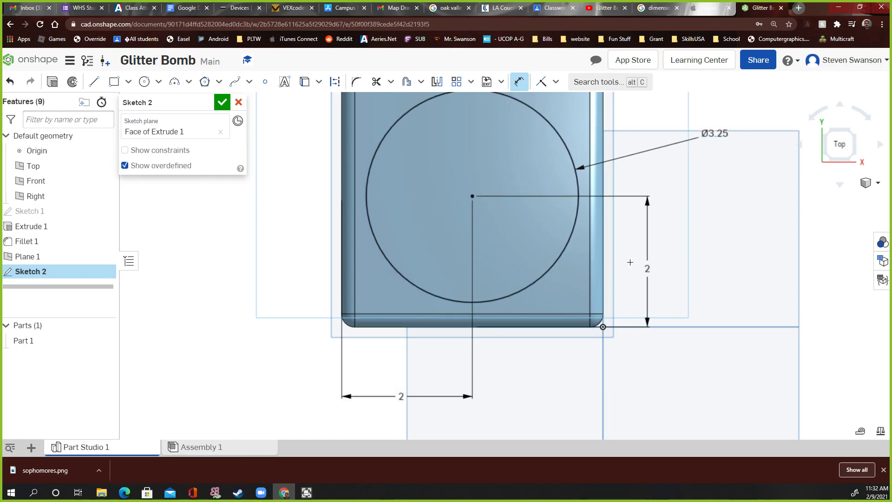
{"action": "scroll", "coordinate": [627, 263], "scroll_direction": "down", "scroll_amount": 2}
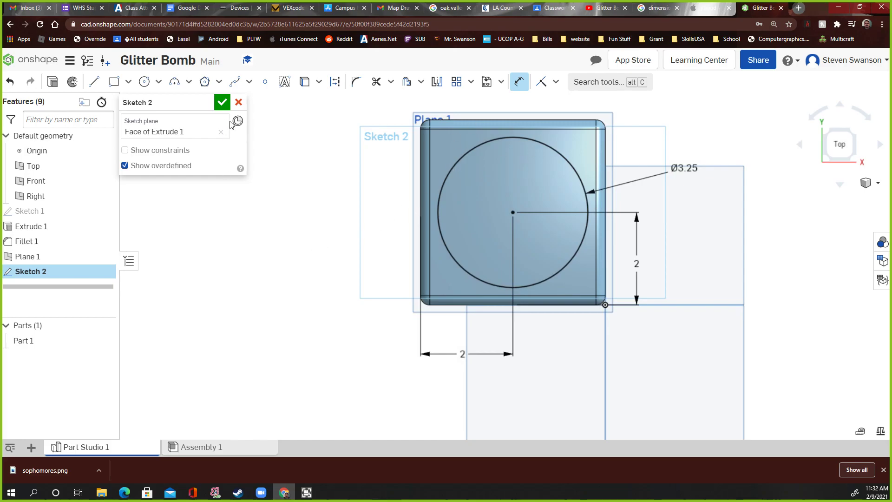
{"action": "left_click", "coordinate": [221, 102]}
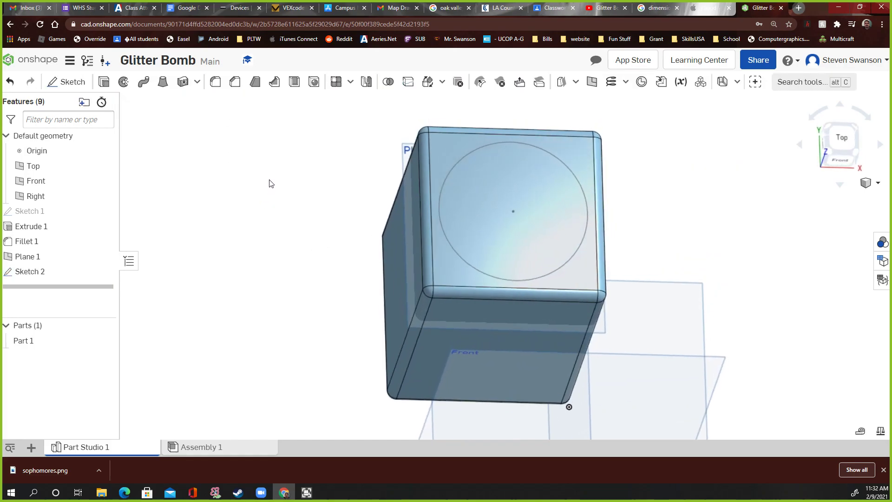
Step: Start a sketch on the offset plane inside the block and draw a circle about 1.42 in in diameter near the large circle's center
{"action": "right_click_drag", "start_coordinate": [393, 172], "coordinate": [334, 179]}
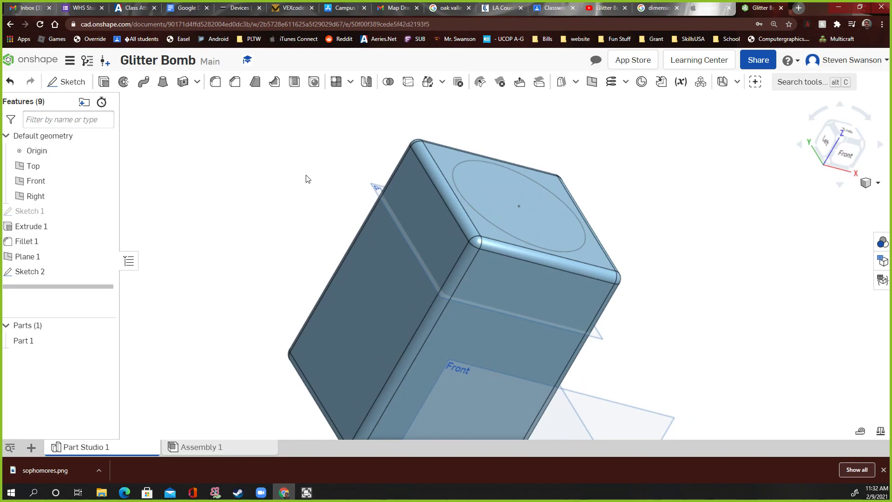
{"action": "left_click", "coordinate": [56, 88]}
{"action": "right_click_drag", "start_coordinate": [219, 174], "coordinate": [296, 172]}
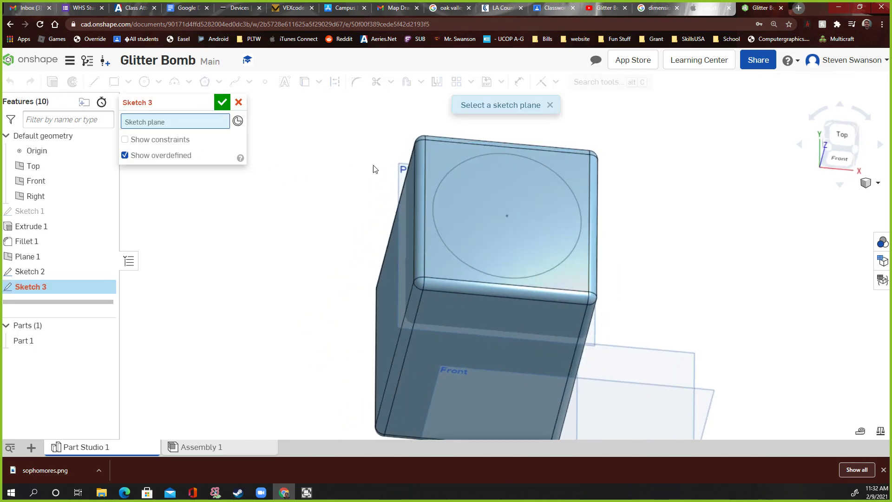
{"action": "left_click", "coordinate": [397, 170]}
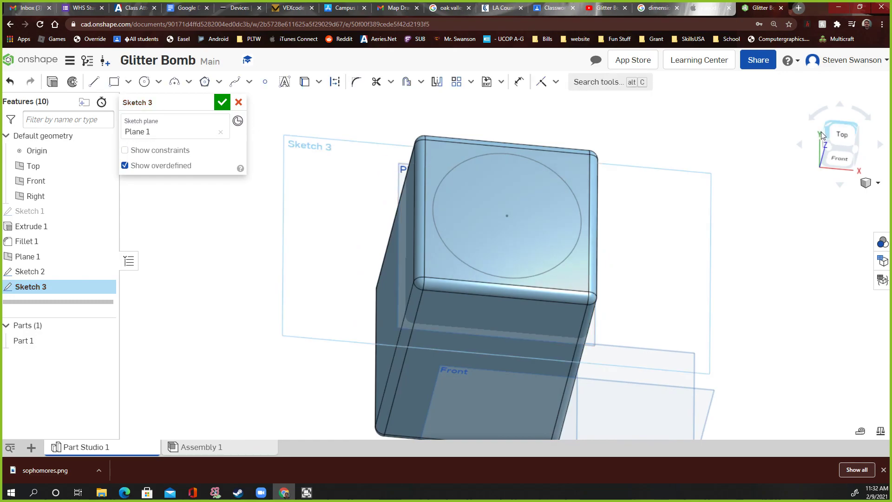
{"action": "left_click", "coordinate": [836, 135]}
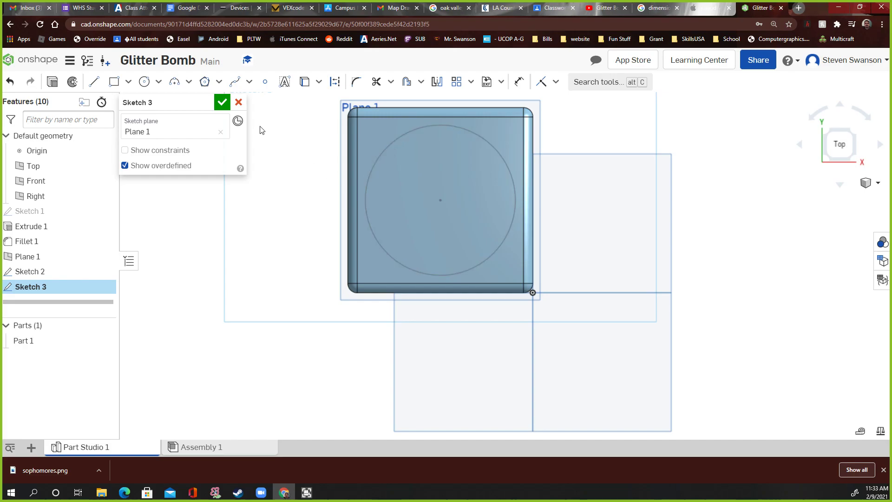
{"action": "left_click", "coordinate": [144, 82]}
{"action": "scroll", "coordinate": [434, 200], "scroll_direction": "up", "scroll_amount": 2}
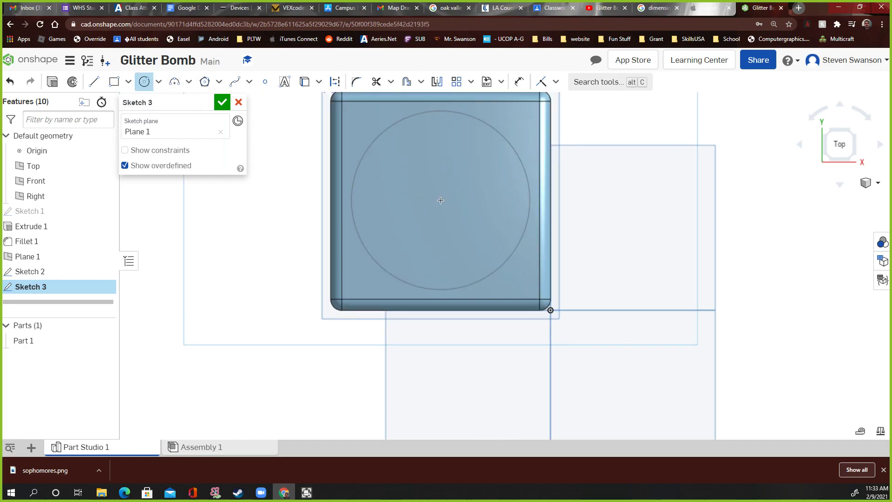
{"action": "left_click", "coordinate": [440, 200]}
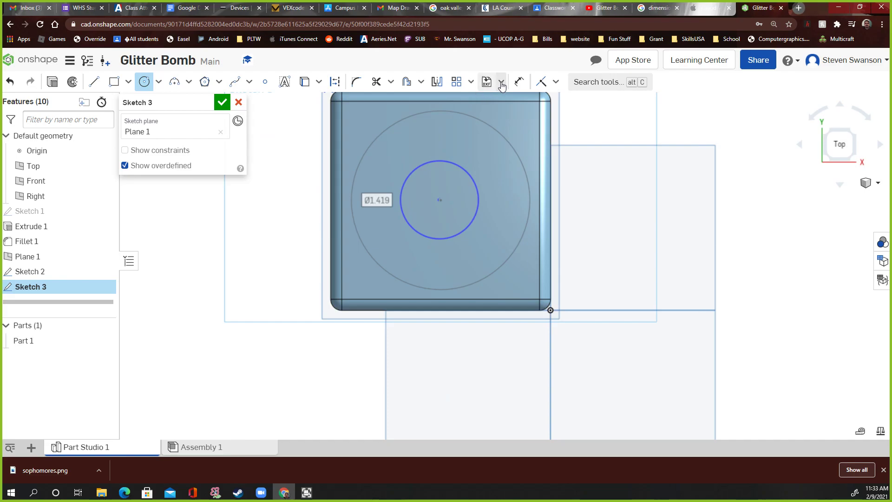
Step: Dimension the new circle on the offset plane to a diameter of 0.25 in
{"action": "left_click", "coordinate": [519, 82]}
{"action": "left_click", "coordinate": [467, 172]}
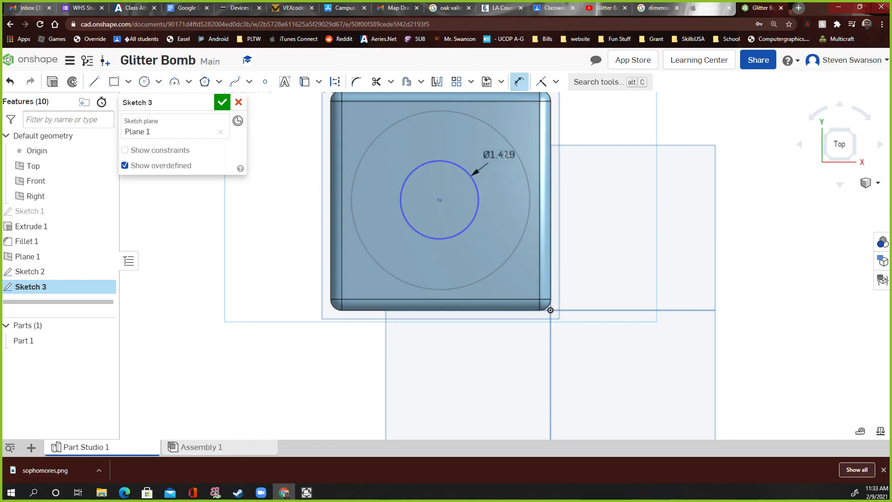
{"action": "left_click", "coordinate": [596, 217]}
{"action": "type", "text": "0.25"}
{"action": "key", "text": "Return"}
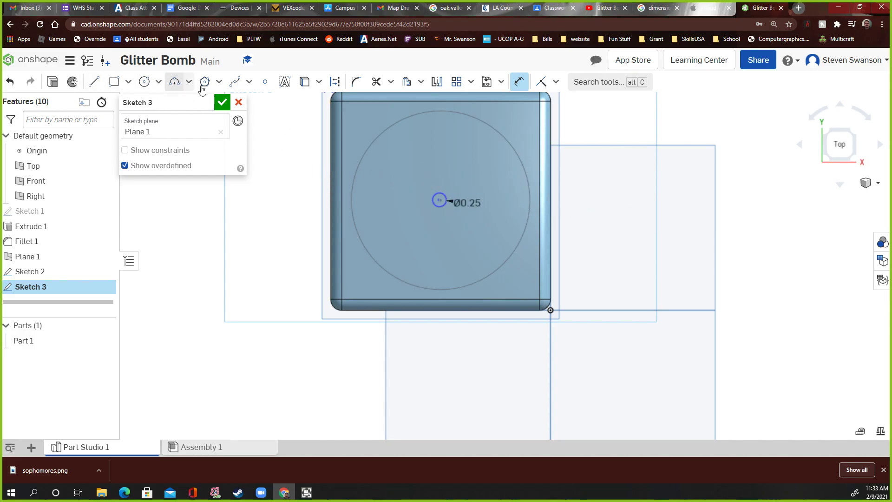
{"action": "scroll", "coordinate": [494, 240], "scroll_direction": "up", "scroll_amount": 3}
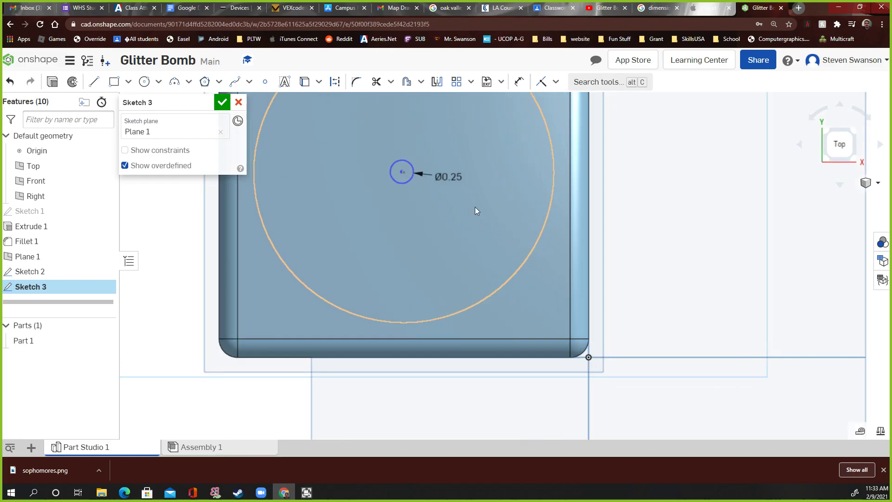
{"action": "scroll", "coordinate": [402, 171], "scroll_direction": "up", "scroll_amount": 2}
{"action": "key", "text": "d"}
{"action": "left_click", "coordinate": [396, 170]}
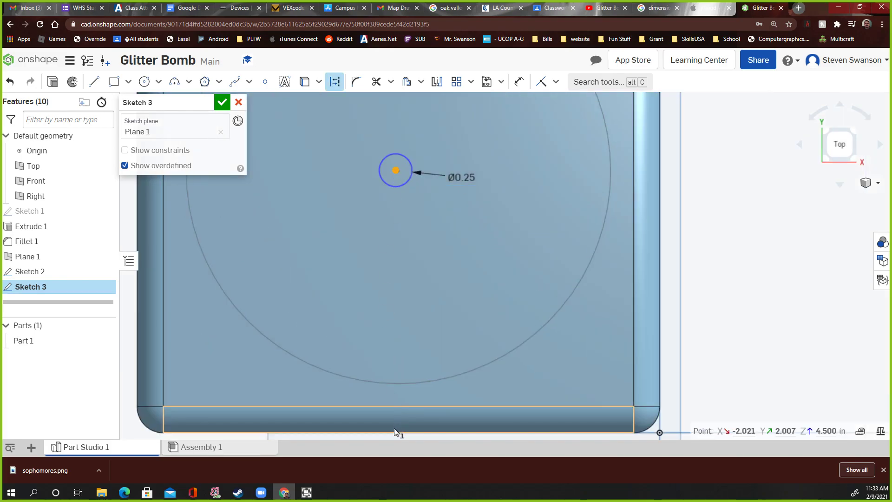
{"action": "left_click", "coordinate": [398, 433]}
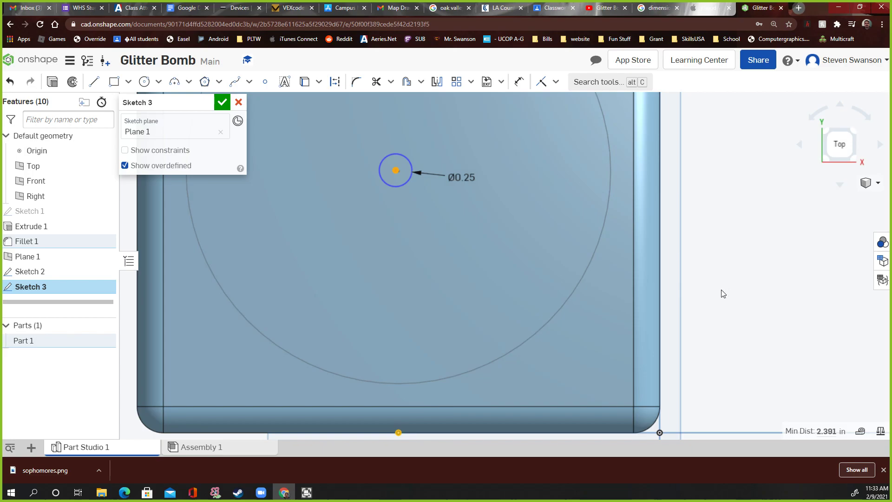
{"action": "left_click", "coordinate": [721, 289]}
{"action": "scroll", "coordinate": [665, 267], "scroll_direction": "down", "scroll_amount": 3}
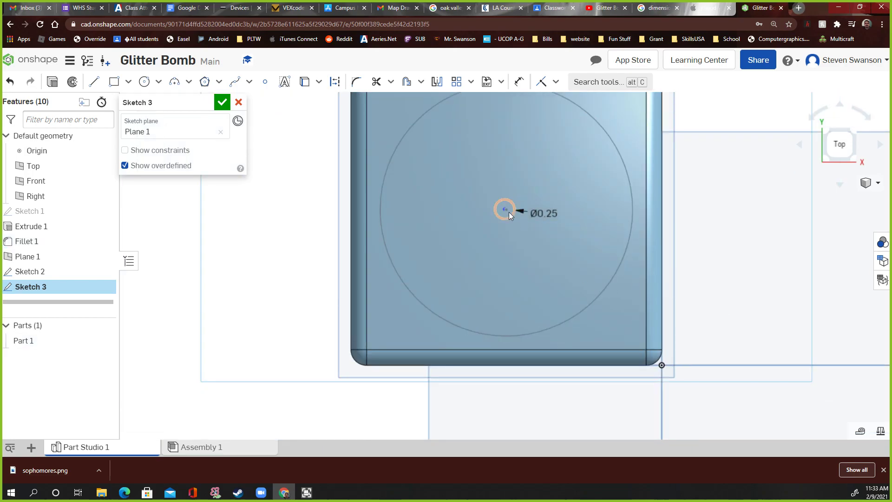
{"action": "left_click", "coordinate": [521, 82]}
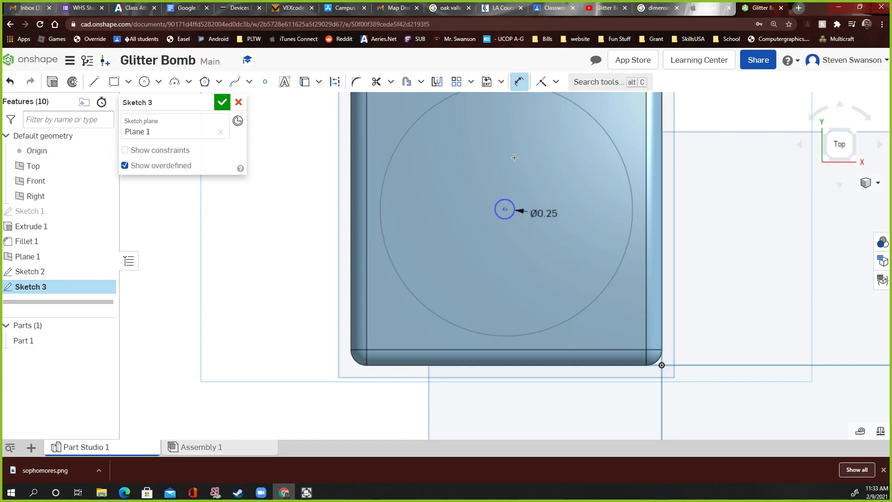
{"action": "scroll", "coordinate": [505, 213], "scroll_direction": "up", "scroll_amount": 5}
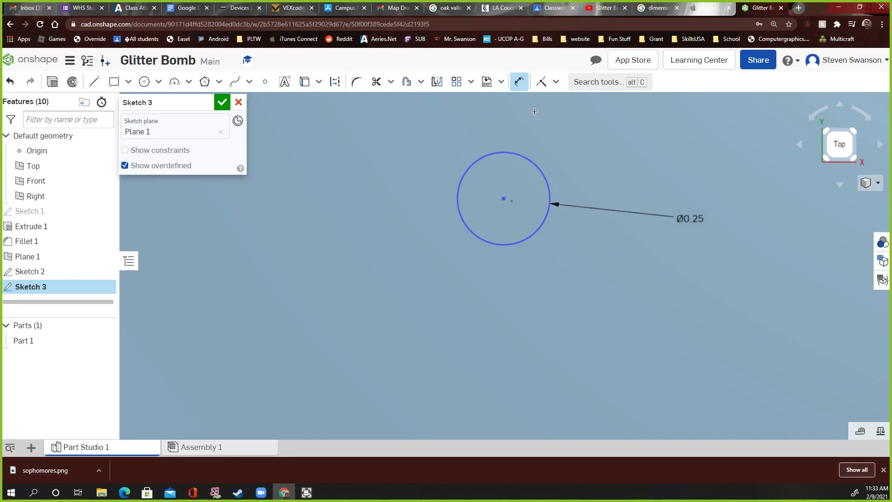
{"action": "key", "text": "Escape"}
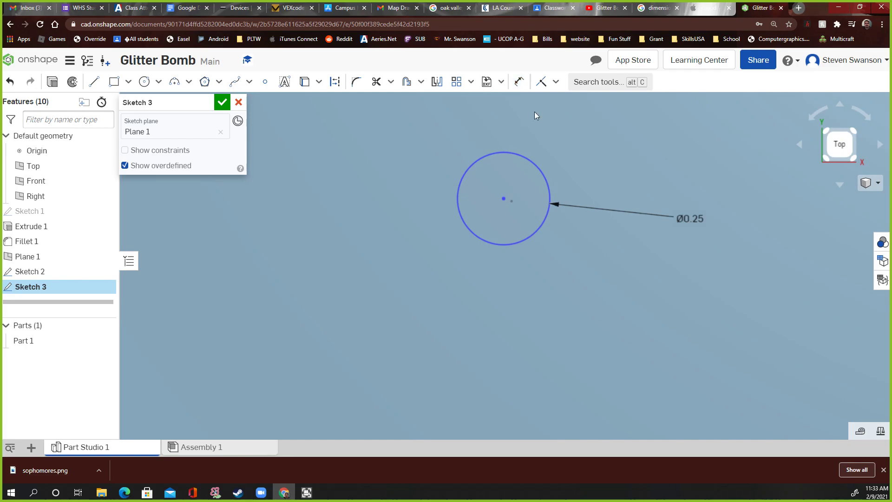
Step: Make the small circle's center coincident with the large circle's center and finish the offset-plane sketch
{"action": "left_click", "coordinate": [555, 82]}
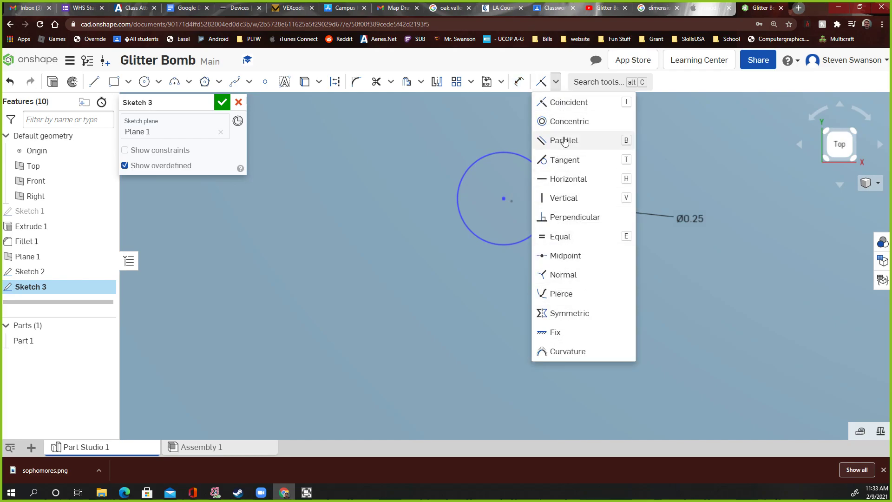
{"action": "left_click", "coordinate": [560, 104]}
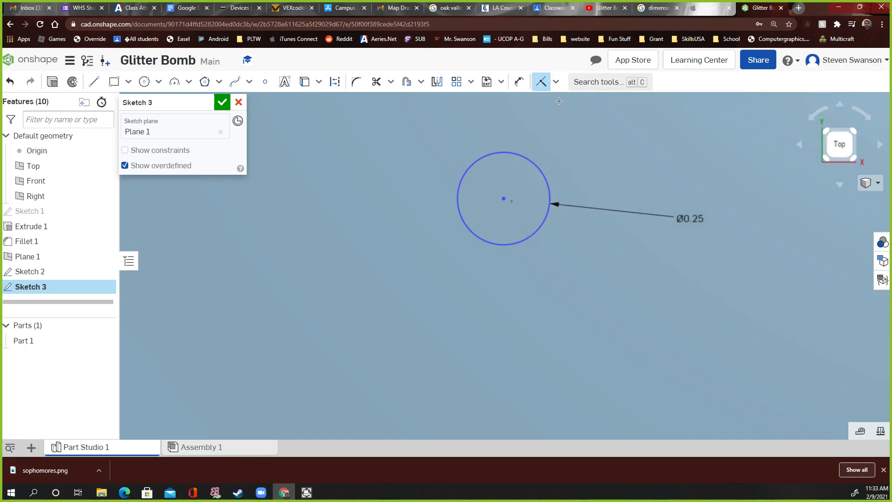
{"action": "left_click", "coordinate": [503, 198]}
{"action": "scroll", "coordinate": [508, 199], "scroll_direction": "up", "scroll_amount": 5}
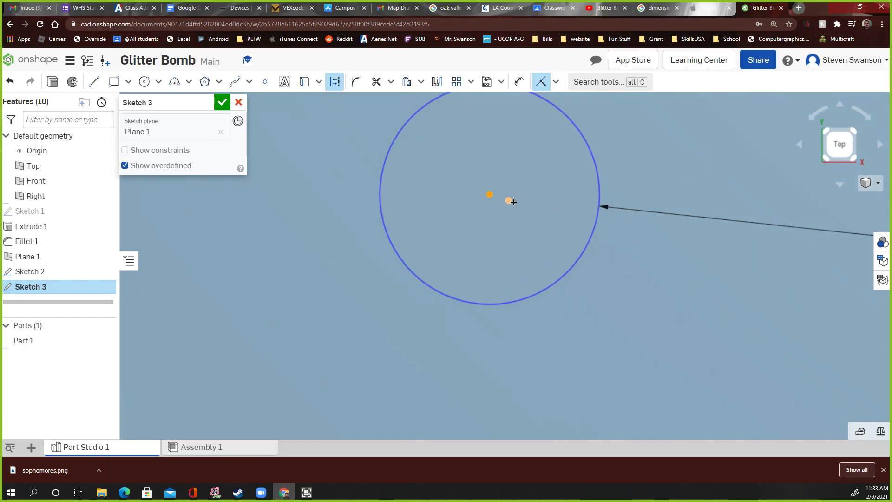
{"action": "left_click", "coordinate": [506, 200]}
{"action": "scroll", "coordinate": [548, 217], "scroll_direction": "down", "scroll_amount": 4}
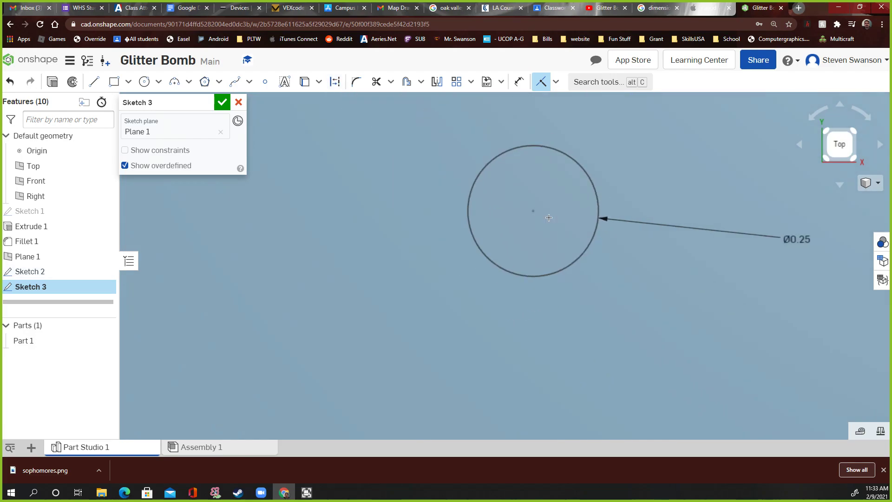
{"action": "scroll", "coordinate": [636, 219], "scroll_direction": "down", "scroll_amount": 6}
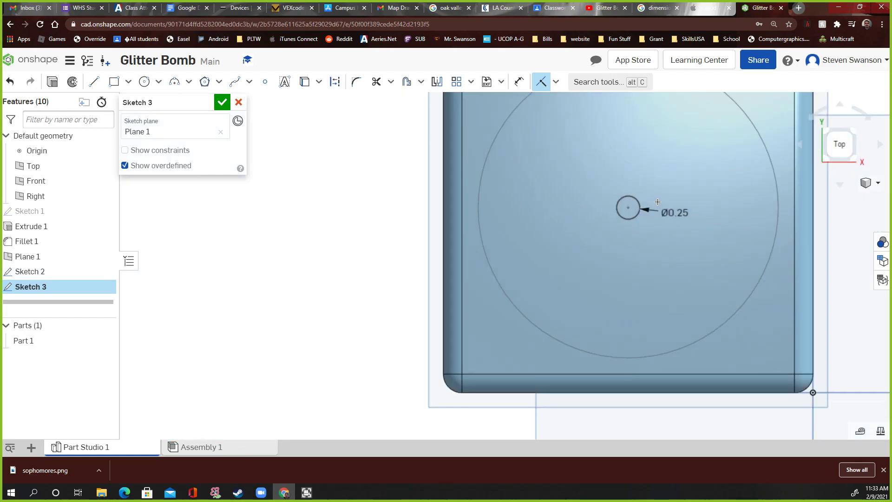
{"action": "left_click", "coordinate": [223, 102]}
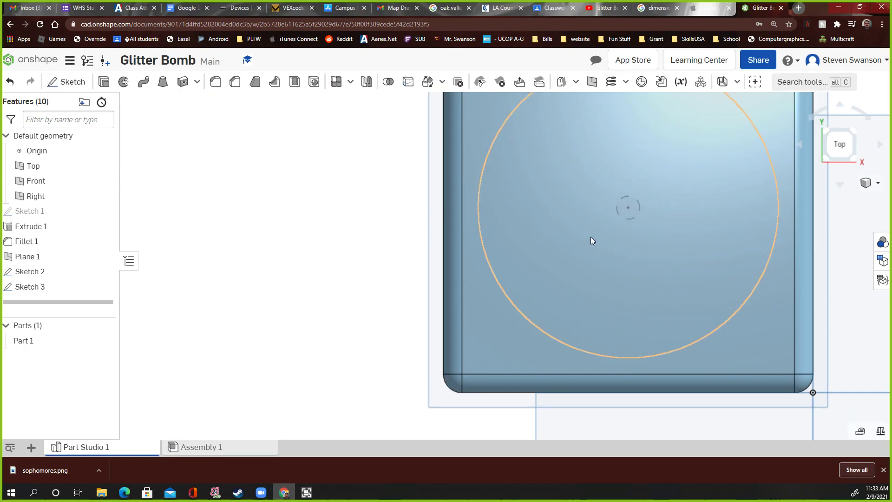
Step: Reopen the small circle's sketch on the offset plane, check its position below the large circle, and close the sketch
{"action": "scroll", "coordinate": [651, 237], "scroll_direction": "down", "scroll_amount": 3}
{"action": "scroll", "coordinate": [706, 232], "scroll_direction": "up", "scroll_amount": 5}
{"action": "right_click_drag", "start_coordinate": [732, 226], "coordinate": [818, 261]}
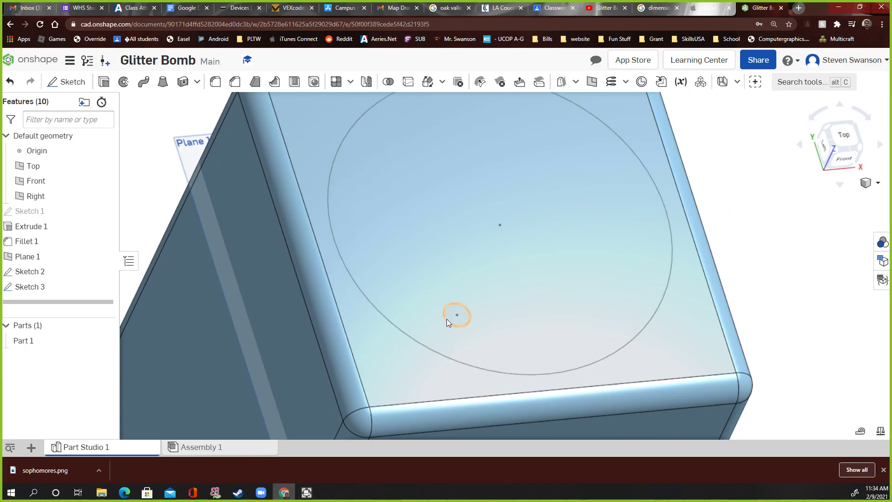
{"action": "double_click", "coordinate": [38, 289]}
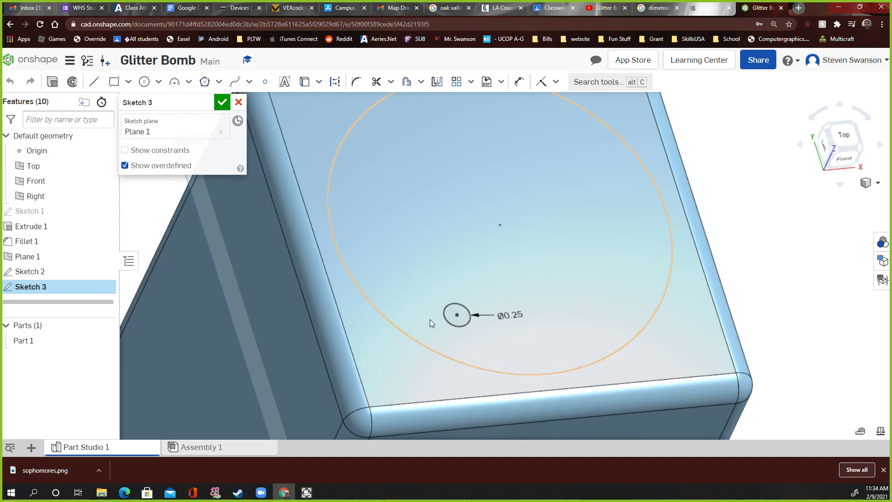
{"action": "scroll", "coordinate": [430, 319], "scroll_direction": "up", "scroll_amount": 3}
{"action": "scroll", "coordinate": [490, 318], "scroll_direction": "up", "scroll_amount": 4}
{"action": "scroll", "coordinate": [416, 299], "scroll_direction": "down", "scroll_amount": 5}
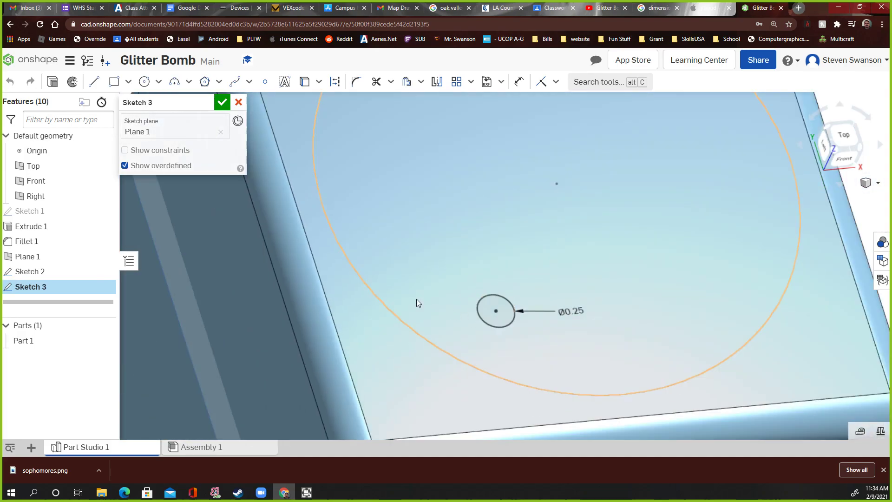
{"action": "left_click", "coordinate": [226, 105]}
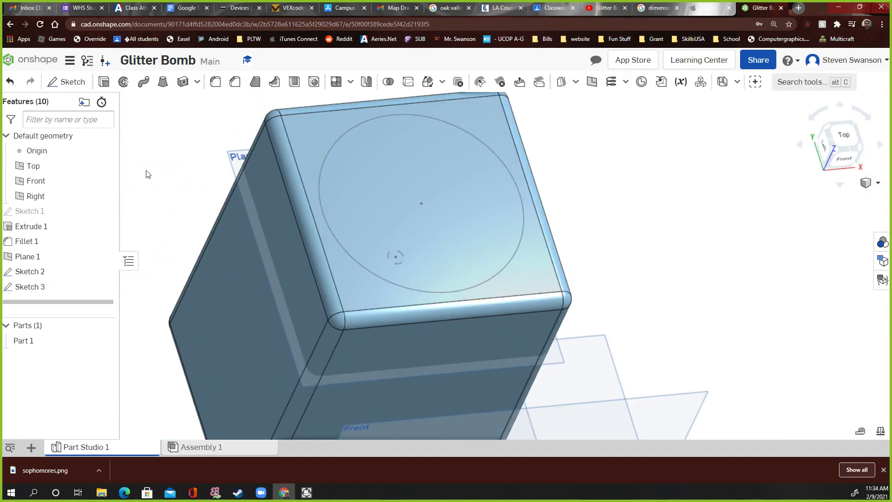
Step: Start a Loft using the large top-face circle and the 0.25 in circle on the offset plane as its profiles
{"action": "left_click", "coordinate": [162, 83]}
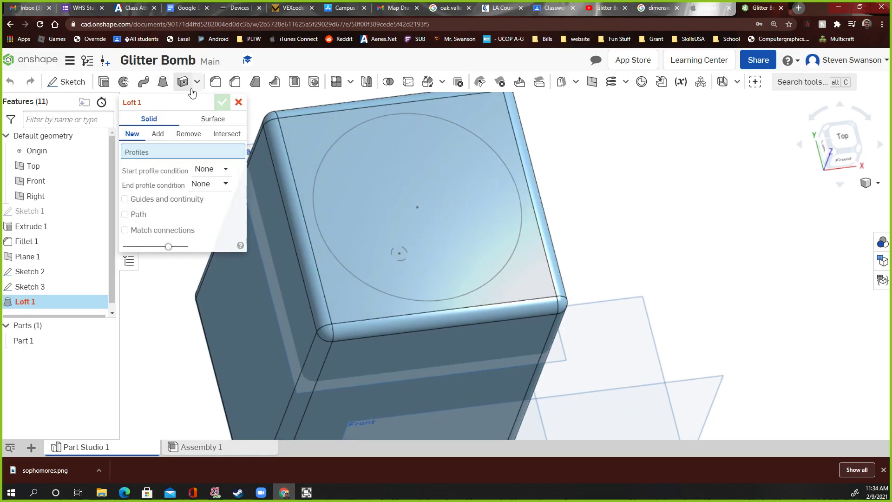
{"action": "left_click", "coordinate": [352, 191]}
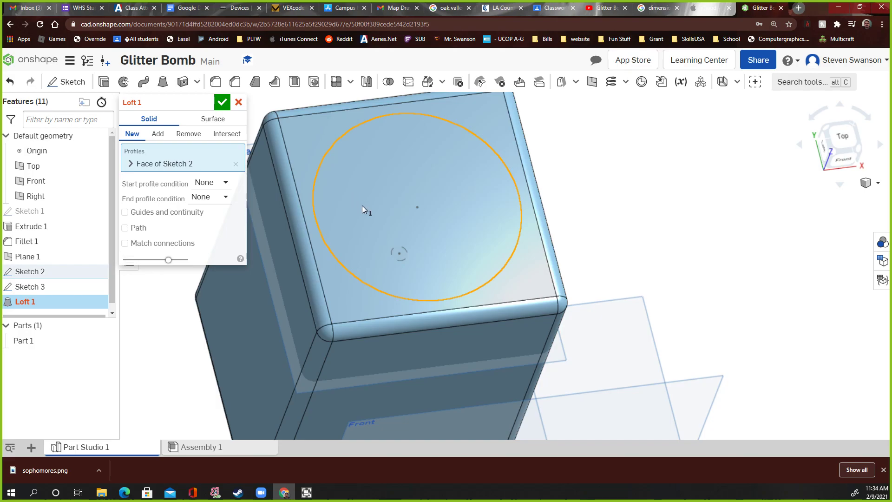
{"action": "scroll", "coordinate": [398, 258], "scroll_direction": "up", "scroll_amount": 5}
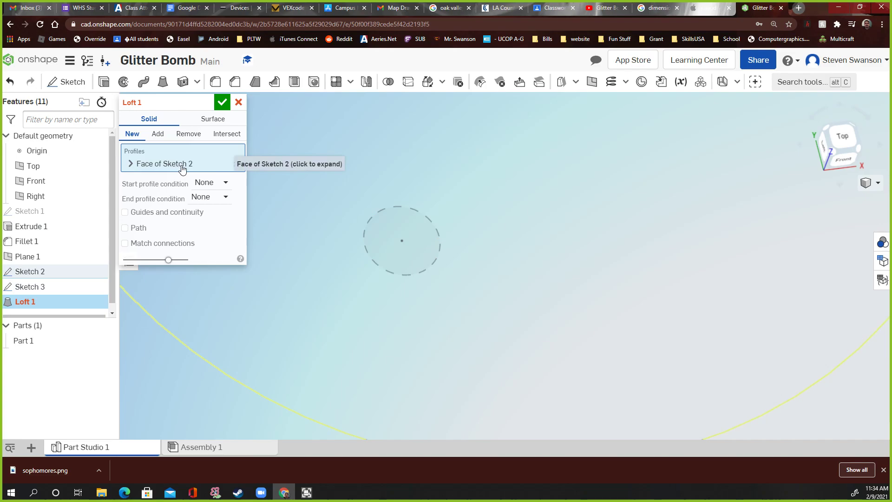
{"action": "left_click", "coordinate": [33, 289]}
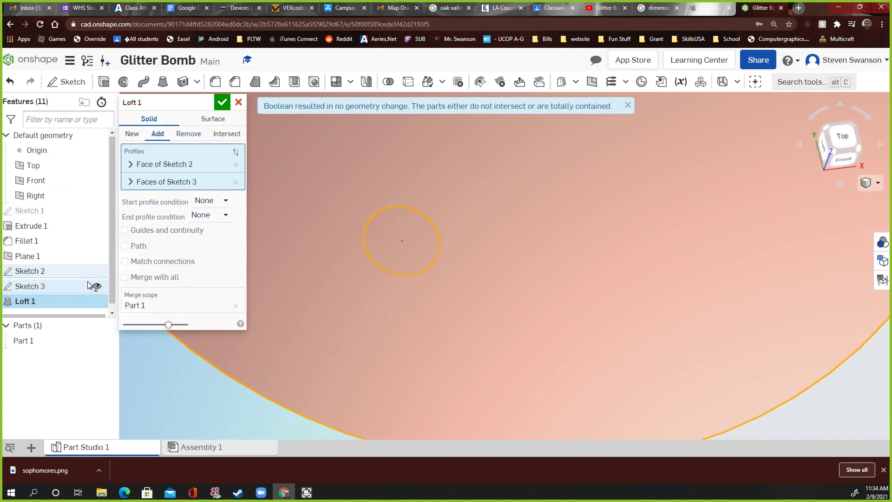
{"action": "scroll", "coordinate": [90, 285], "scroll_direction": "down", "scroll_amount": 1}
{"action": "scroll", "coordinate": [460, 287], "scroll_direction": "down", "scroll_amount": 5}
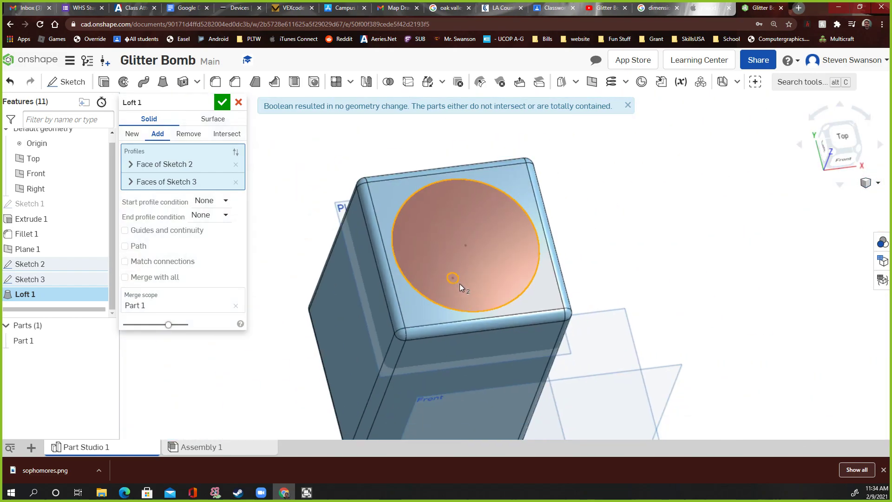
{"action": "right_click_drag", "start_coordinate": [459, 284], "coordinate": [339, 192]}
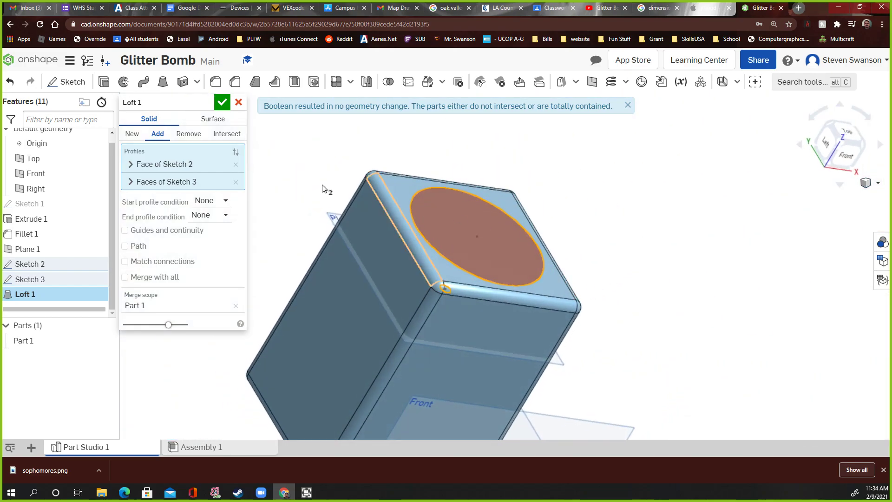
Step: Set the loft to remove material from the block and accept it to cut the conical funnel
{"action": "left_click", "coordinate": [189, 136]}
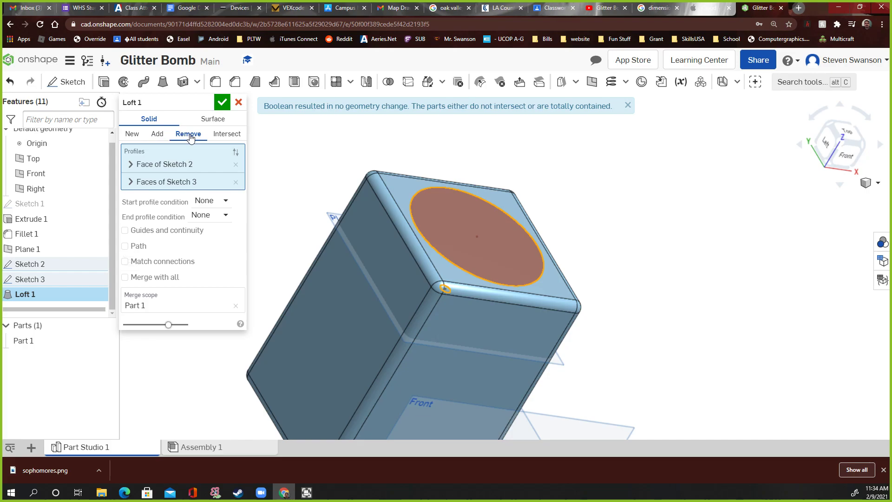
{"action": "right_click_drag", "start_coordinate": [299, 140], "coordinate": [241, 158]}
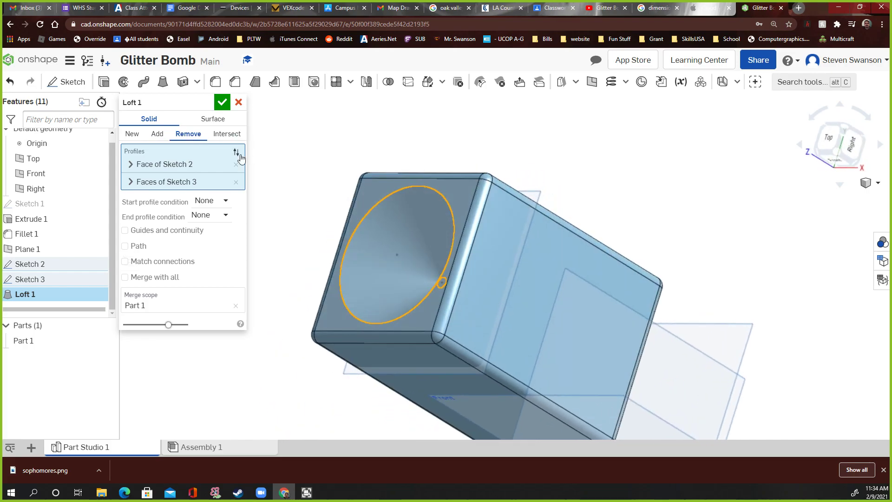
{"action": "left_click", "coordinate": [221, 104]}
{"action": "right_click_drag", "start_coordinate": [219, 105], "coordinate": [315, 133]}
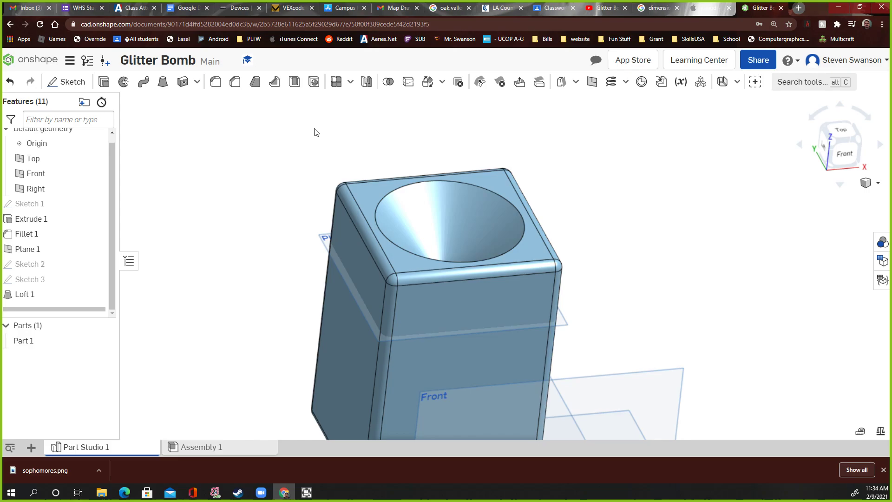
{"action": "mouse_move", "coordinate": [378, 174]}
{"action": "right_mouse_down"}
{"action": "mouse_move", "coordinate": [388, 158]}
{"action": "mouse_move", "coordinate": [355, 186]}
{"action": "mouse_move", "coordinate": [363, 226]}
{"action": "mouse_move", "coordinate": [387, 199]}
{"action": "mouse_move", "coordinate": [386, 180]}
{"action": "mouse_move", "coordinate": [367, 167]}
{"action": "right_mouse_up"}
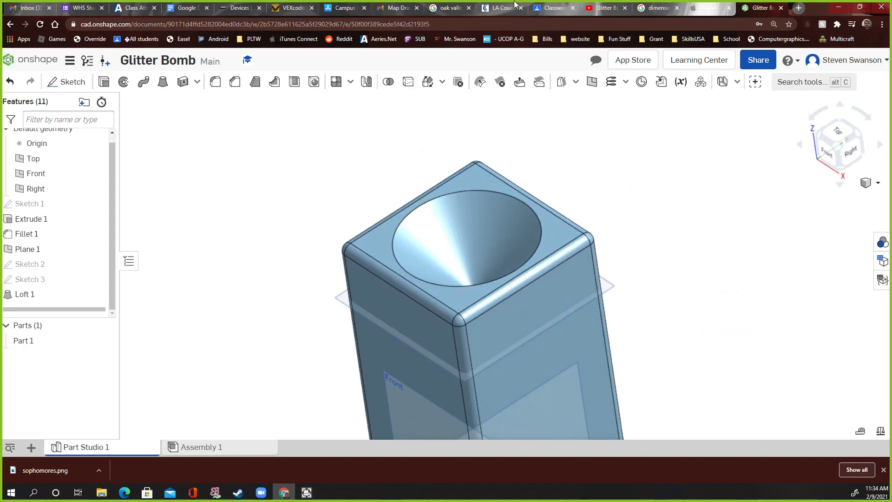
Step: Examine the housing's side recesses in the Glitter Bomb 1.0 video on YouTube, and return to the Onshape model to compare its side faces
{"action": "left_click", "coordinate": [604, 8]}
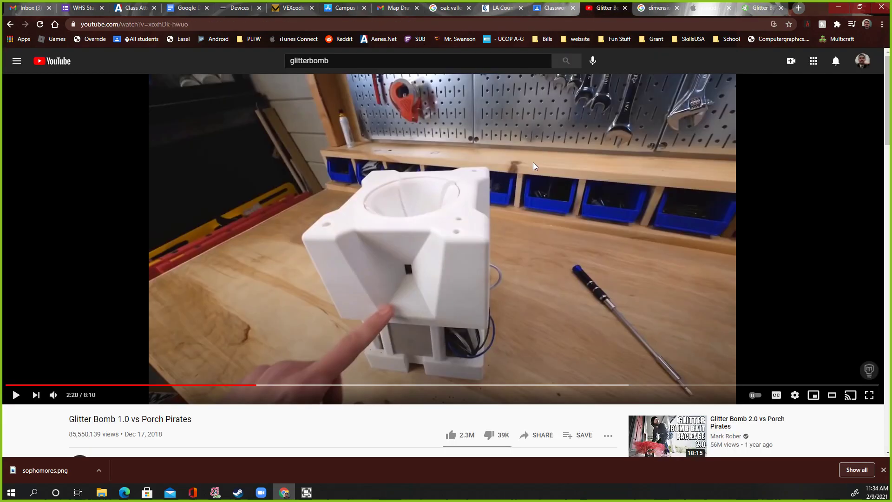
{"action": "right_click", "coordinate": [529, 211]}
{"action": "right_click", "coordinate": [719, 213]}
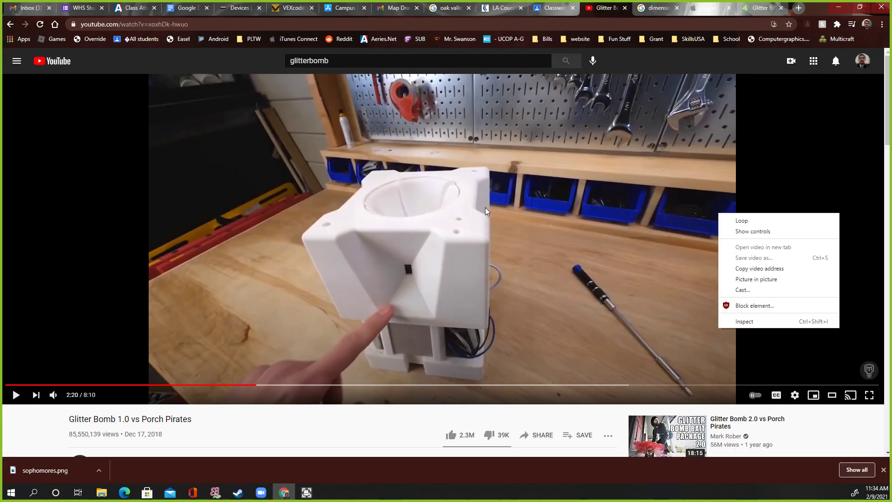
{"action": "scroll", "coordinate": [465, 209], "scroll_direction": "down", "scroll_amount": 2}
{"action": "scroll", "coordinate": [411, 208], "scroll_direction": "up", "scroll_amount": 2}
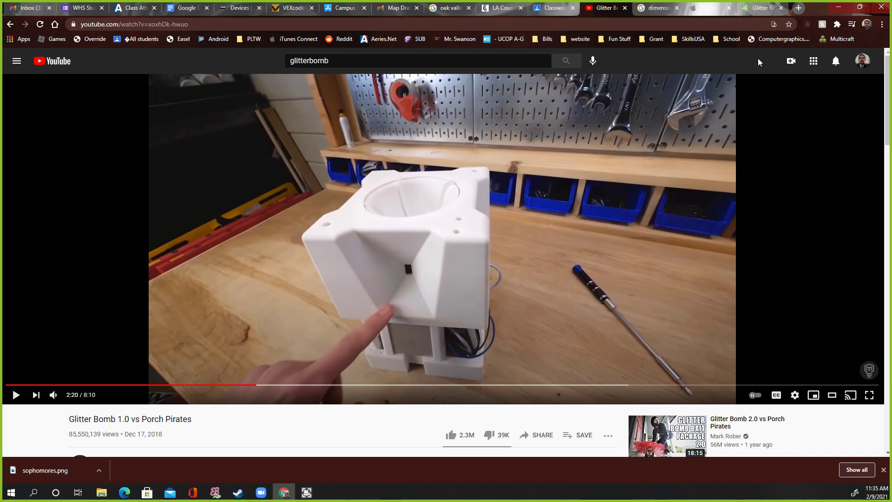
{"action": "left_click", "coordinate": [756, 10]}
{"action": "right_click_drag", "start_coordinate": [586, 196], "coordinate": [605, 207]}
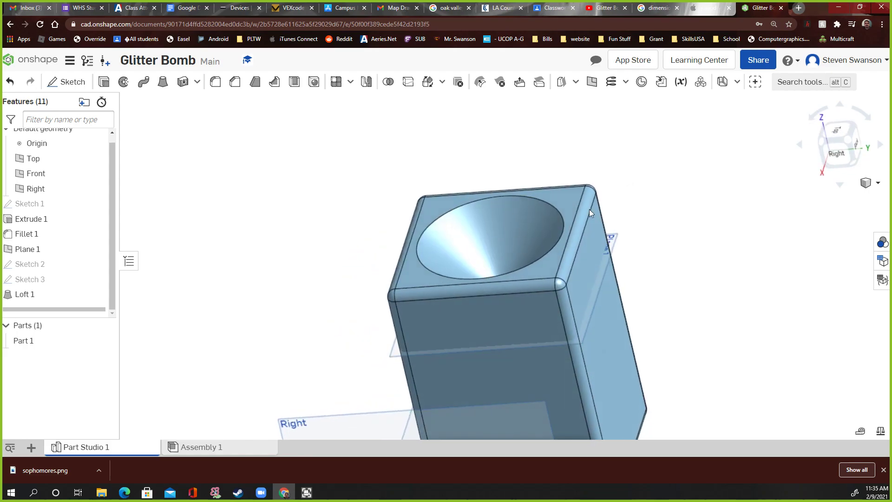
{"action": "right_click_drag", "start_coordinate": [342, 253], "coordinate": [372, 256]}
{"action": "scroll", "coordinate": [372, 255], "scroll_direction": "down", "scroll_amount": 5}
{"action": "right_click_drag", "start_coordinate": [309, 294], "coordinate": [303, 316]}
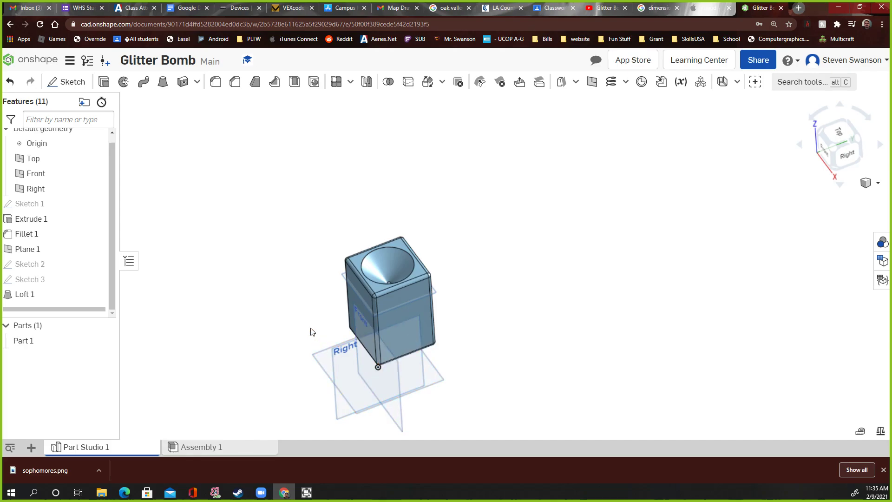
{"action": "right_click_drag", "start_coordinate": [298, 318], "coordinate": [306, 317]}
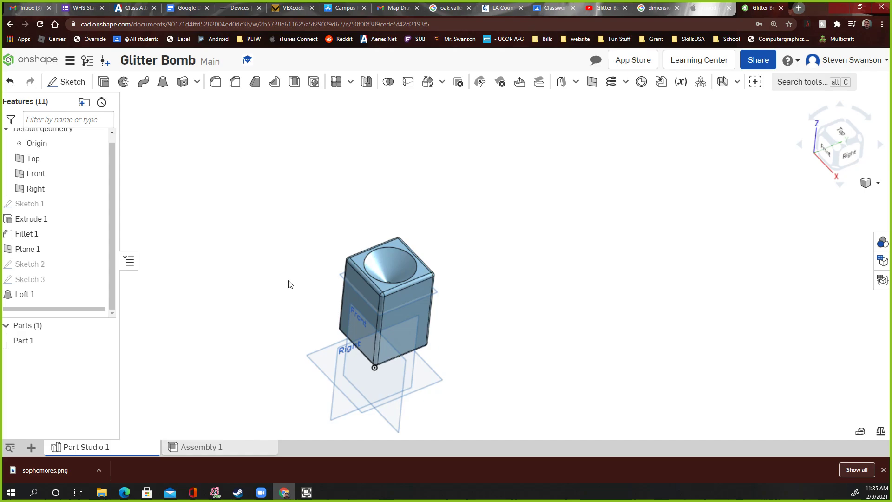
Step: Start a new offset construction plane based on the Front plane
{"action": "left_click", "coordinate": [66, 82]}
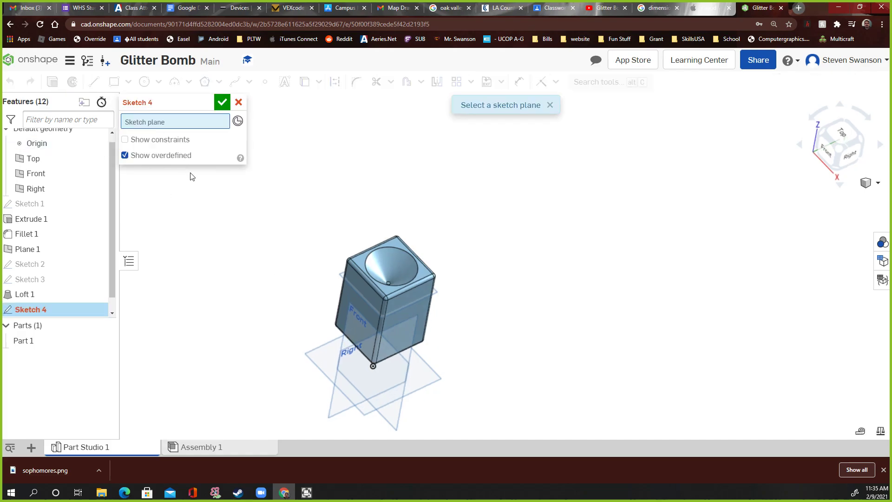
{"action": "left_click", "coordinate": [238, 102]}
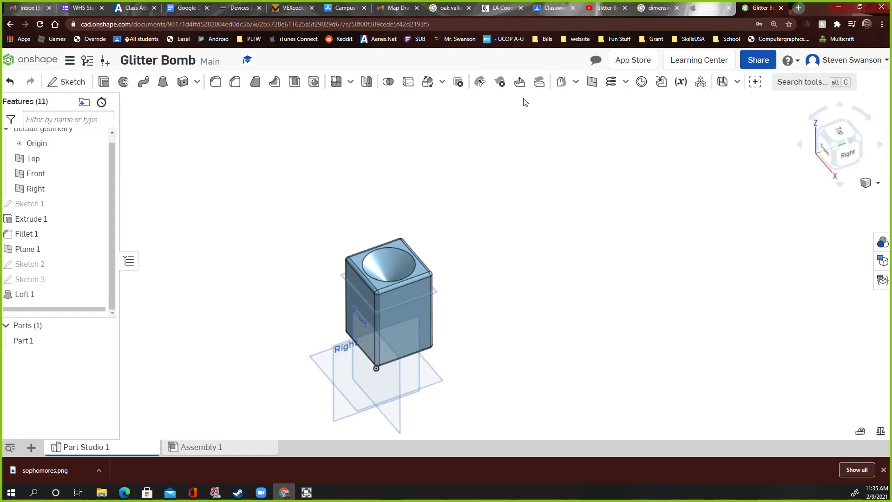
{"action": "left_click", "coordinate": [592, 81]}
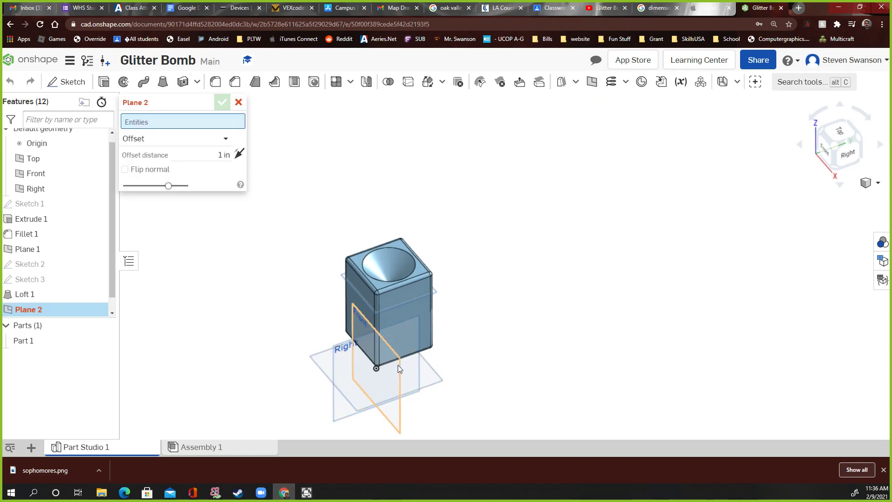
{"action": "left_click", "coordinate": [396, 365]}
{"action": "right_click_drag", "start_coordinate": [502, 344], "coordinate": [519, 318]}
{"action": "scroll", "coordinate": [454, 393], "scroll_direction": "down", "scroll_amount": 4}
{"action": "scroll", "coordinate": [455, 401], "scroll_direction": "up", "scroll_amount": 5}
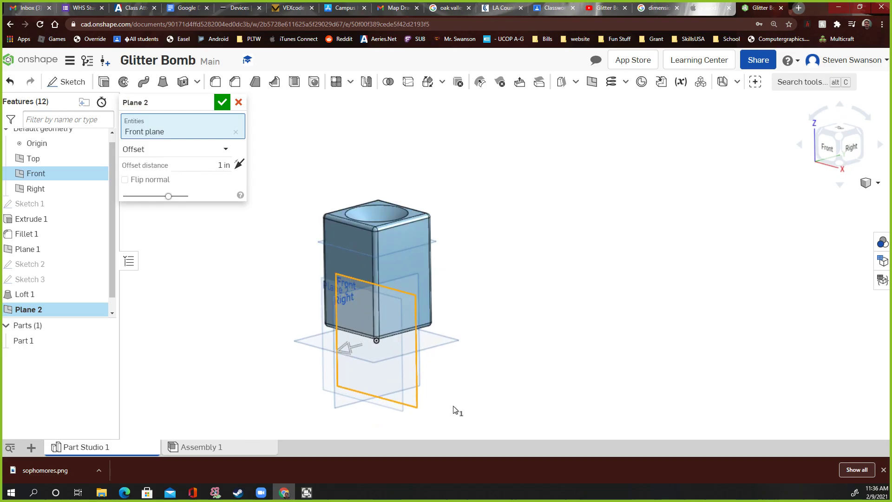
{"action": "scroll", "coordinate": [454, 409], "scroll_direction": "up", "scroll_amount": 3}
{"action": "mouse_move", "coordinate": [461, 383]}
{"action": "right_mouse_down"}
{"action": "mouse_move", "coordinate": [474, 374]}
{"action": "mouse_move", "coordinate": [462, 379]}
{"action": "right_mouse_up"}
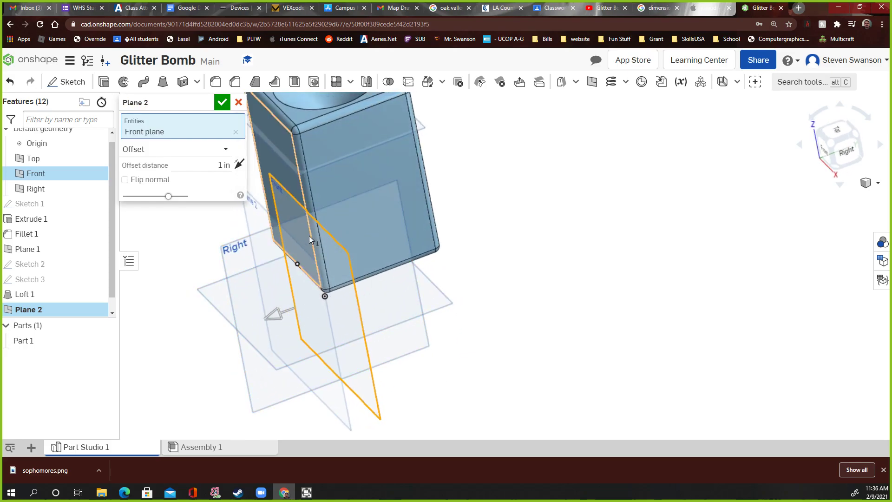
Step: Set the new plane's offset distance from the Front plane to 1.5 in and accept it
{"action": "mouse_move", "coordinate": [260, 316]}
{"action": "left_mouse_down"}
{"action": "mouse_move", "coordinate": [218, 331]}
{"action": "mouse_move", "coordinate": [253, 313]}
{"action": "left_mouse_up"}
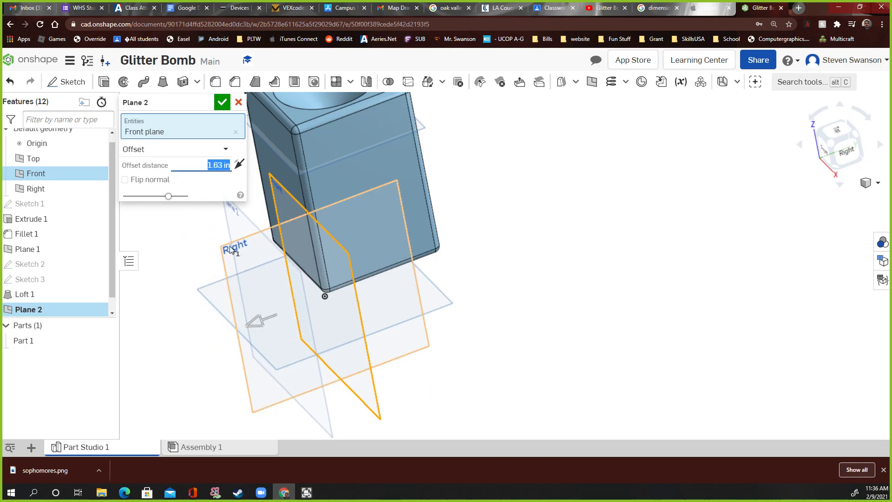
{"action": "double_click", "coordinate": [216, 165]}
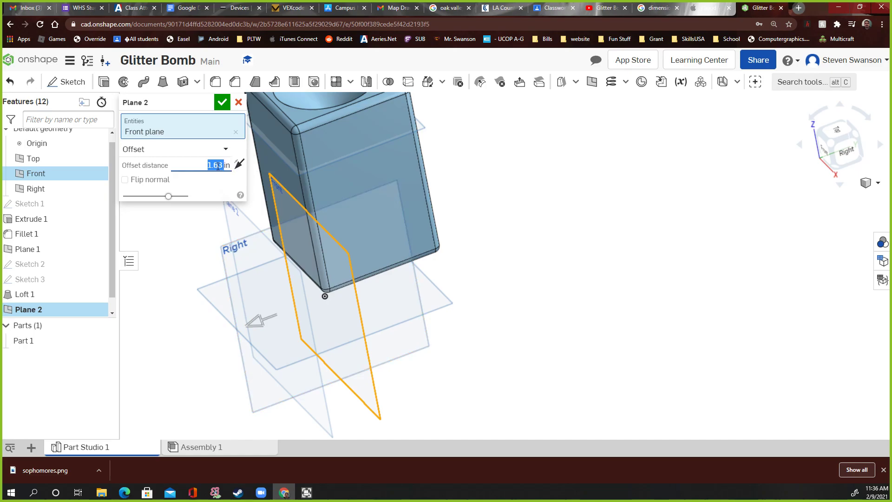
{"action": "type", "text": "1"}
{"action": "key", "text": "Return"}
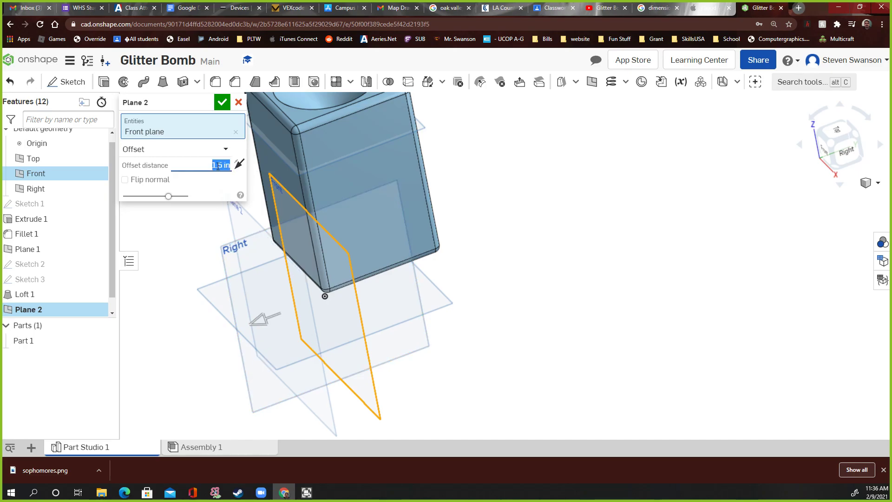
{"action": "left_click", "coordinate": [222, 104]}
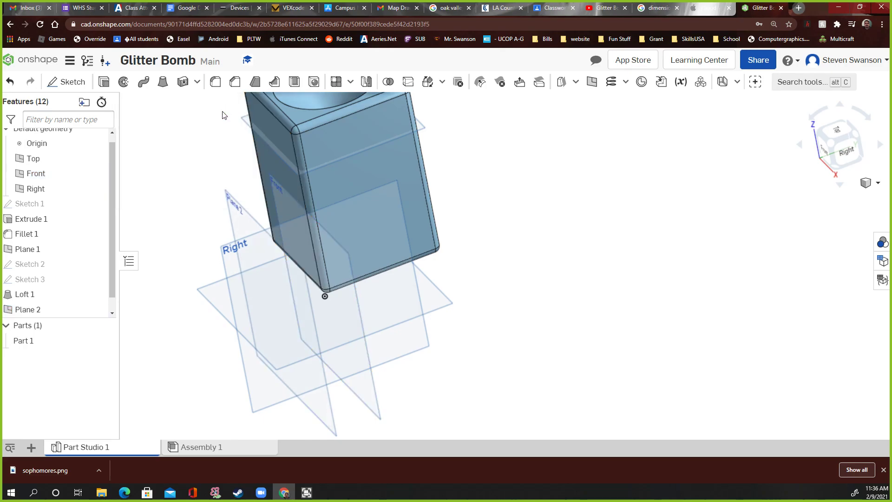
{"action": "right_click_drag", "start_coordinate": [175, 155], "coordinate": [206, 160]}
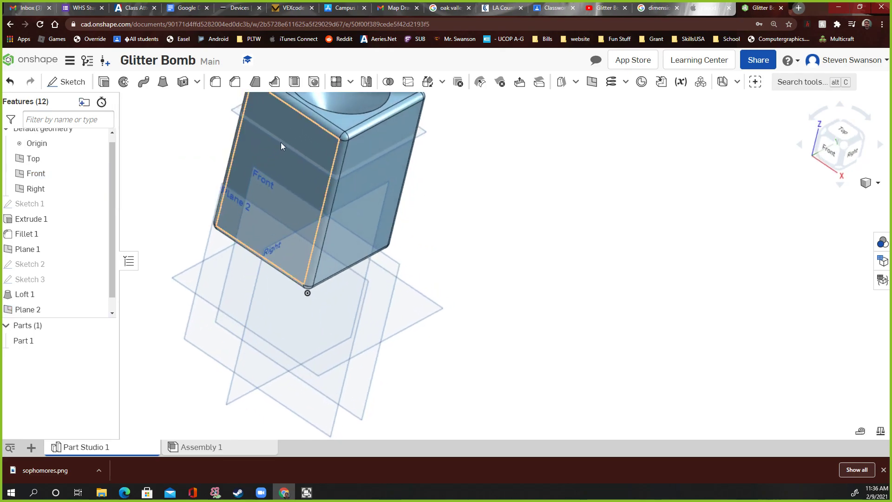
{"action": "right_click_drag", "start_coordinate": [142, 147], "coordinate": [111, 146]}
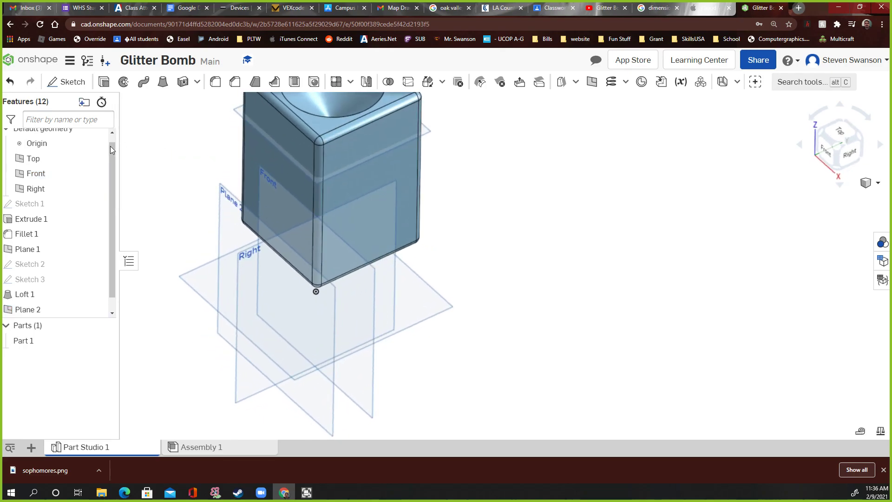
{"action": "right_click", "coordinate": [106, 145]}
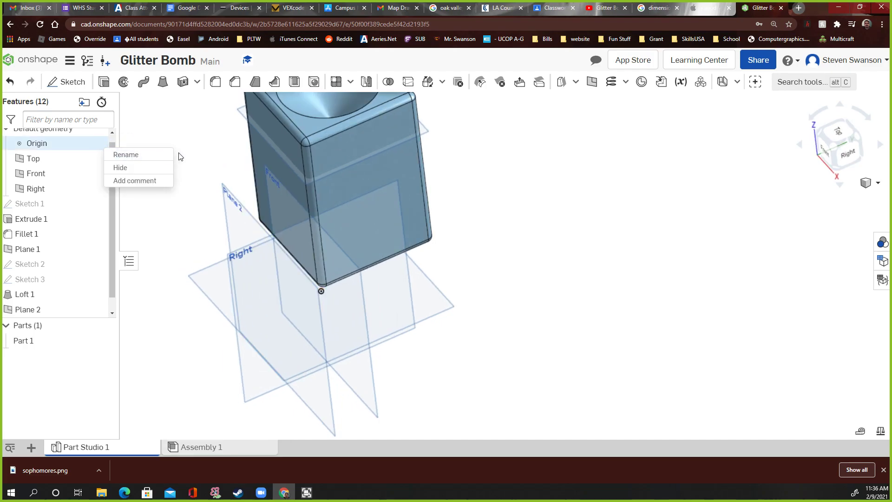
{"action": "right_click", "coordinate": [185, 152]}
{"action": "right_click_drag", "start_coordinate": [520, 209], "coordinate": [504, 211]}
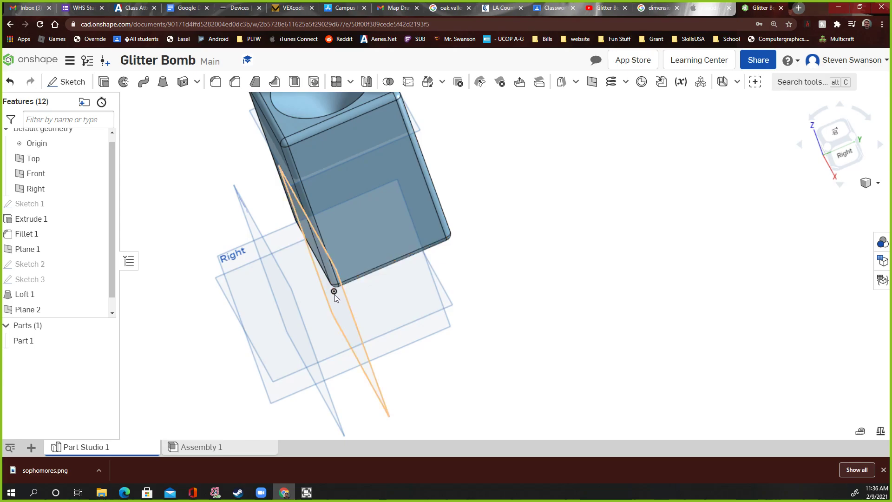
{"action": "right_click", "coordinate": [542, 270]}
{"action": "left_click", "coordinate": [533, 125]}
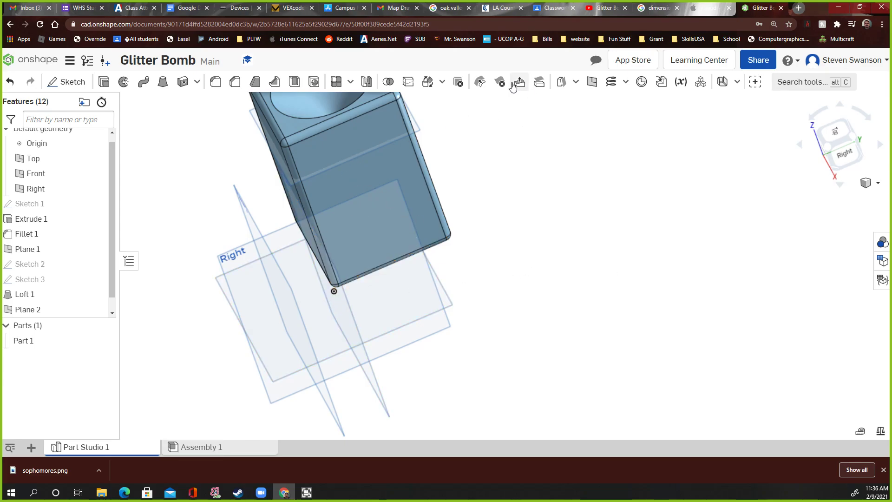
Step: Create a construction plane offset 0.75 in from the Front plane, toward the inside of the block
{"action": "left_click", "coordinate": [592, 82]}
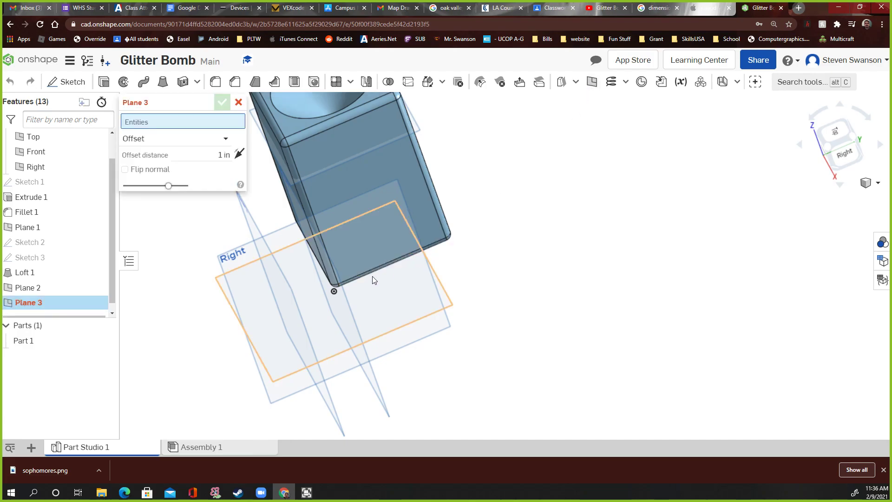
{"action": "left_click", "coordinate": [377, 395]}
{"action": "left_click_drag", "start_coordinate": [282, 312], "coordinate": [359, 286]}
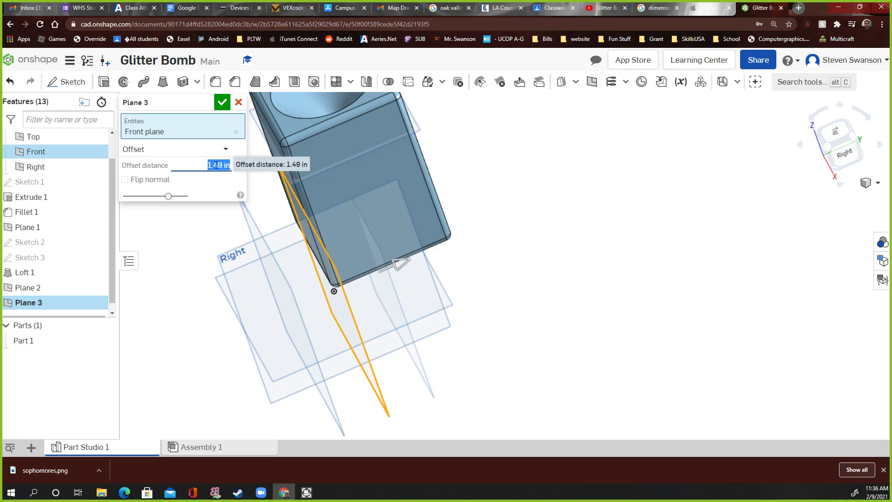
{"action": "type", "text": "0.5"}
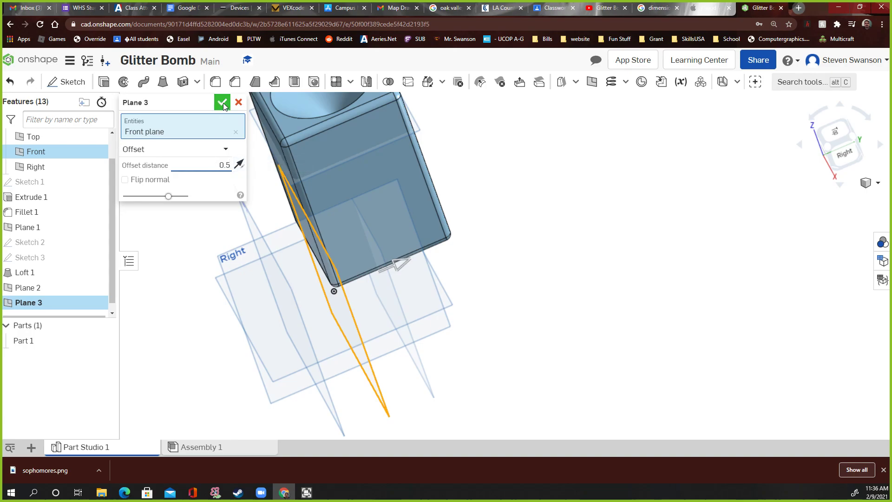
{"action": "left_click", "coordinate": [213, 165]}
{"action": "type", "text": "0.75"}
{"action": "key", "text": "Return"}
Step: Start a new sketch on the plane offset 0.75 in from the Front plane and view it from the front
{"action": "right_click_drag", "start_coordinate": [162, 154], "coordinate": [167, 141]}
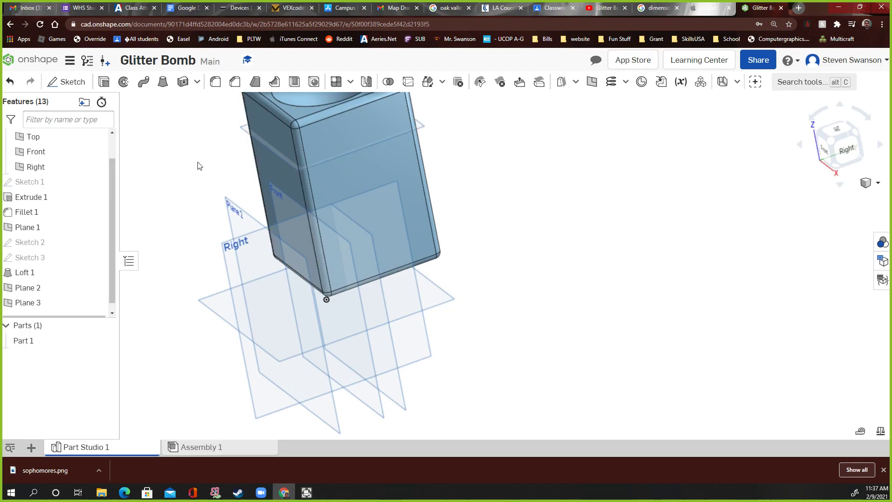
{"action": "right_click_drag", "start_coordinate": [205, 189], "coordinate": [211, 189]}
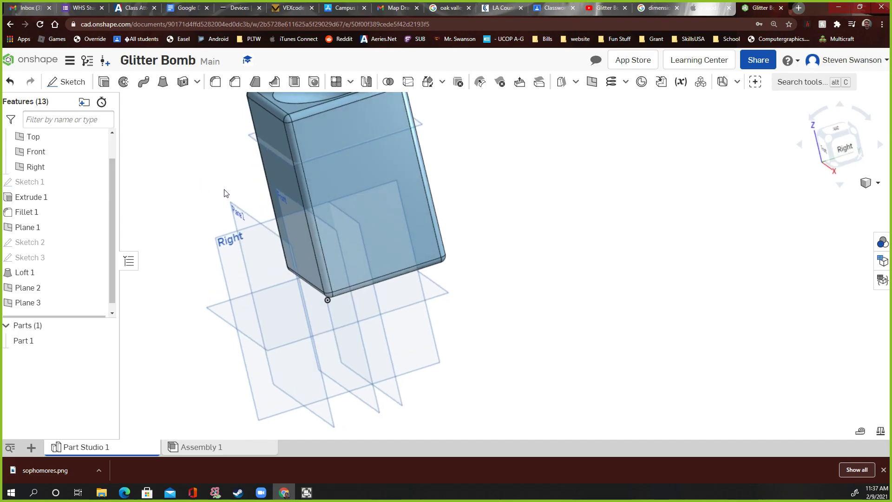
{"action": "right_click_drag", "start_coordinate": [553, 333], "coordinate": [562, 325]}
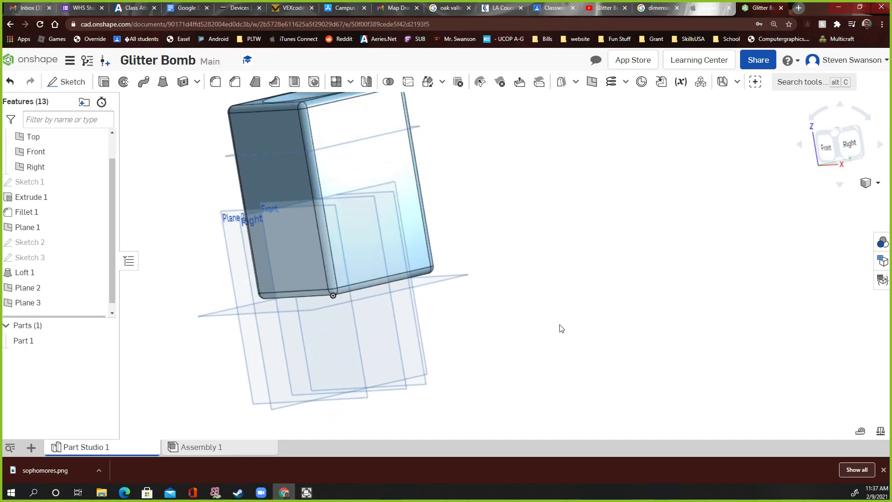
{"action": "right_click_drag", "start_coordinate": [388, 205], "coordinate": [454, 237]}
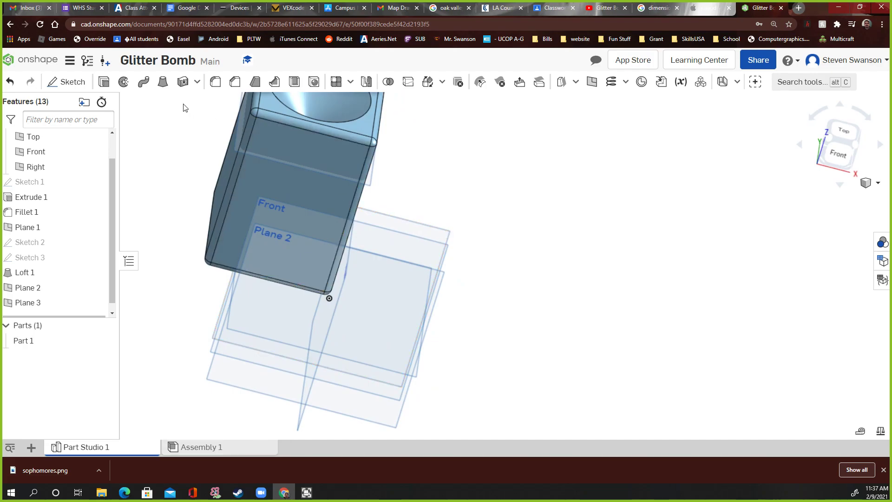
{"action": "left_click", "coordinate": [66, 82]}
{"action": "left_click", "coordinate": [409, 222]}
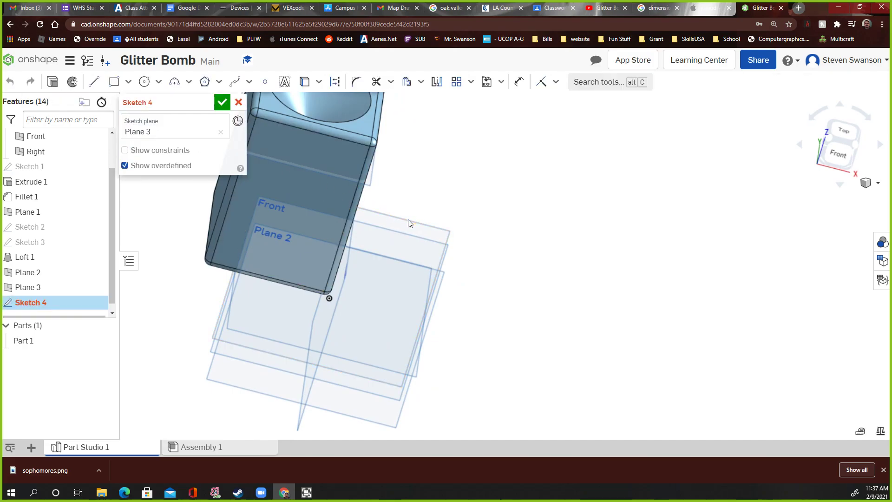
{"action": "left_click", "coordinate": [840, 154]}
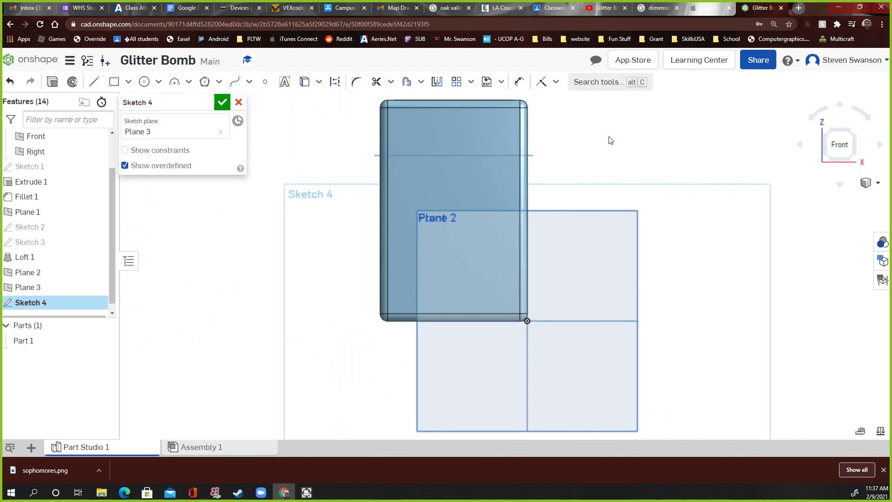
Step: Sketch a small upright rectangle about 0.2 by 0.3 in near the middle of the block's upper half
{"action": "scroll", "coordinate": [613, 140], "scroll_direction": "up", "scroll_amount": 3}
{"action": "left_click", "coordinate": [114, 81]}
{"action": "scroll", "coordinate": [383, 171], "scroll_direction": "up", "scroll_amount": 1}
{"action": "left_click", "coordinate": [378, 159]}
{"action": "left_click", "coordinate": [392, 176]}
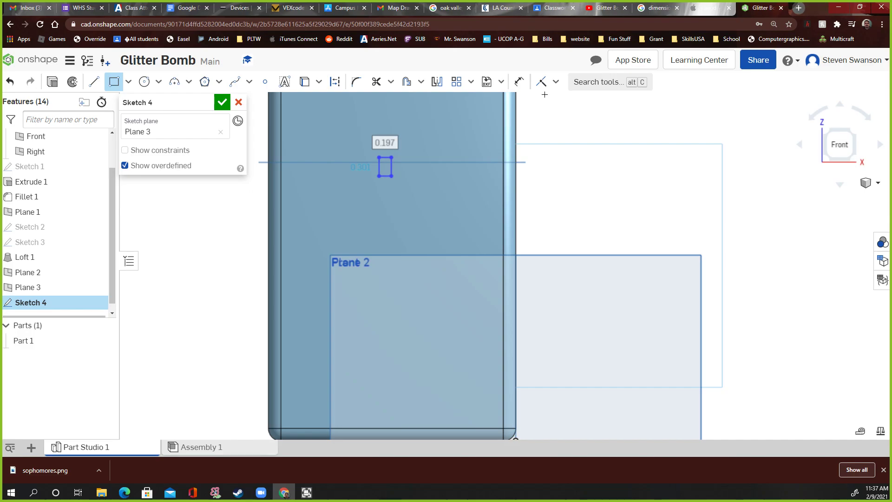
Step: Dimension the rectangle's height as 0.5 in and its width as 0.25 in
{"action": "left_click", "coordinate": [519, 82]}
{"action": "left_click", "coordinate": [392, 167]}
{"action": "left_click", "coordinate": [408, 165]}
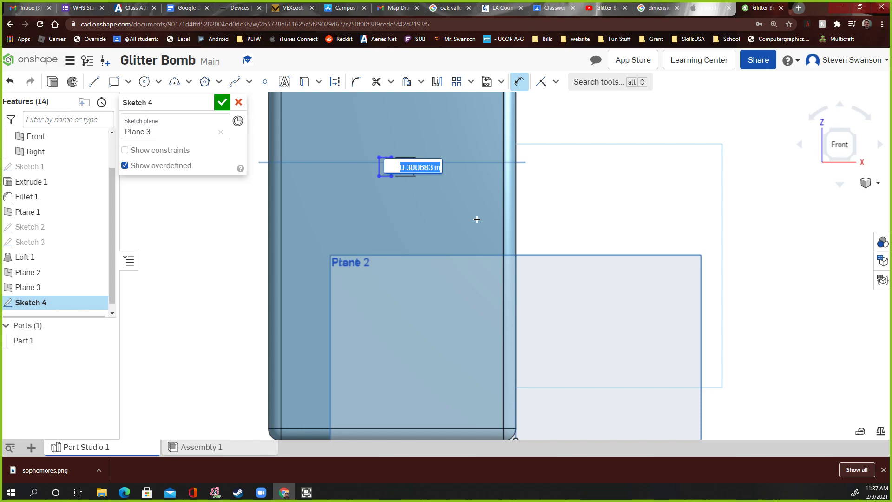
{"action": "type", "text": "1"}
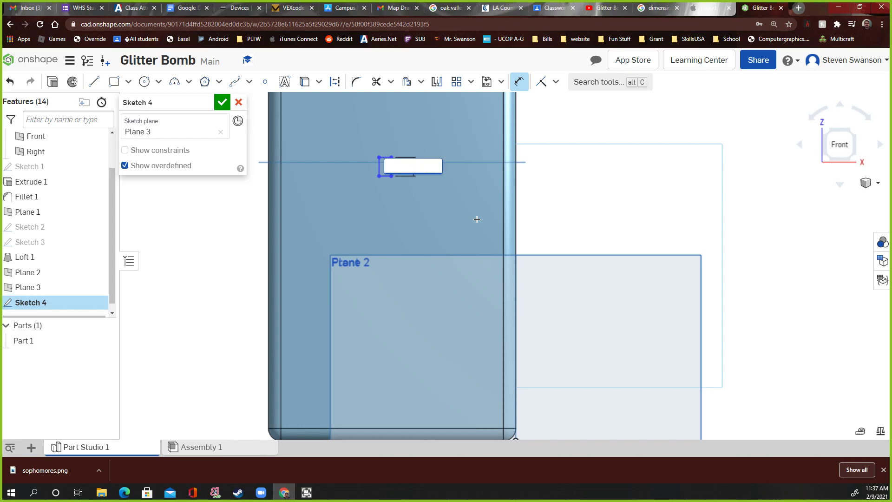
{"action": "type", "text": ".5"}
{"action": "key", "text": "Return"}
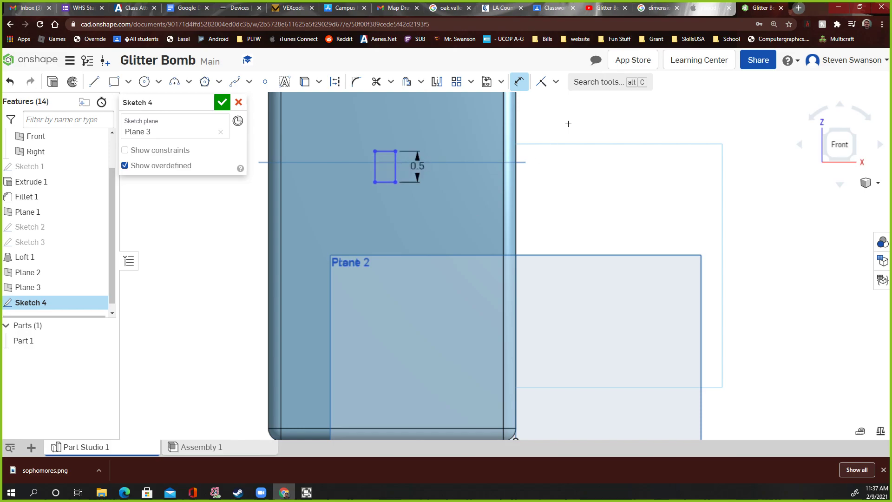
{"action": "left_click", "coordinate": [385, 151]}
{"action": "left_click", "coordinate": [385, 138]}
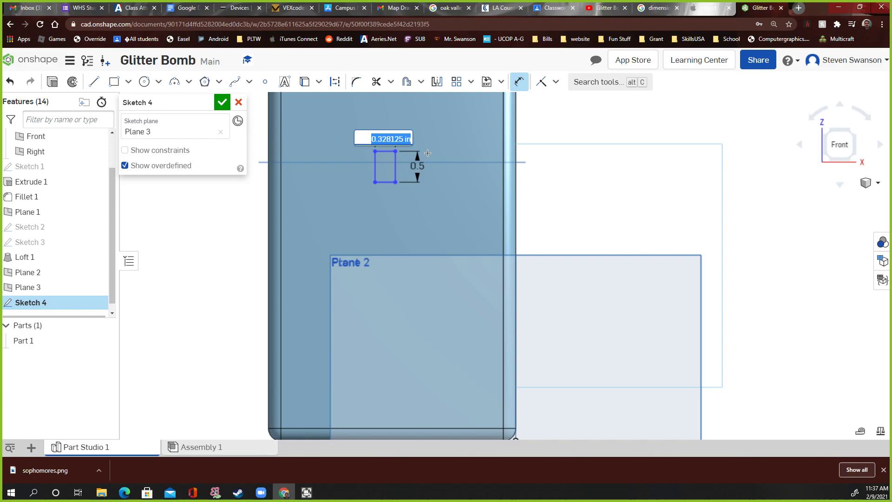
{"action": "type", "text": "0.25"}
{"action": "key", "text": "Return"}
Step: Change the rectangle's height dimension to 0.35 in
{"action": "double_click", "coordinate": [411, 167]}
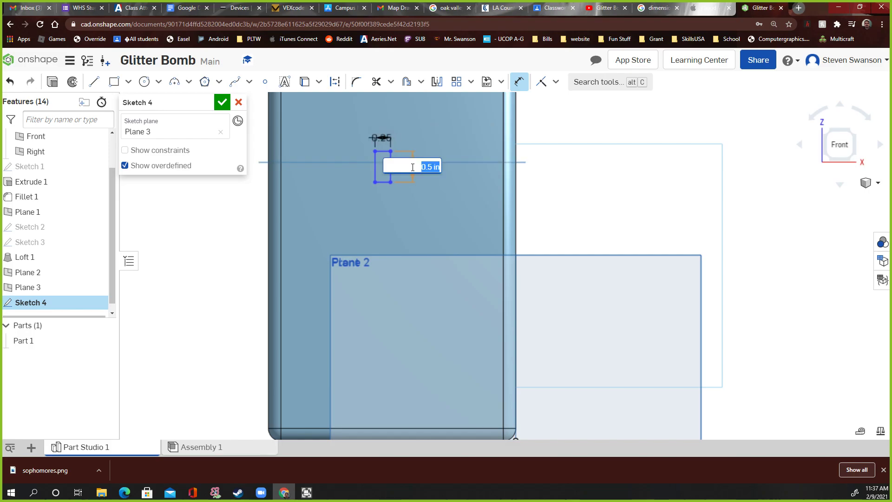
{"action": "type", "text": "0.35"}
{"action": "key", "text": "Return"}
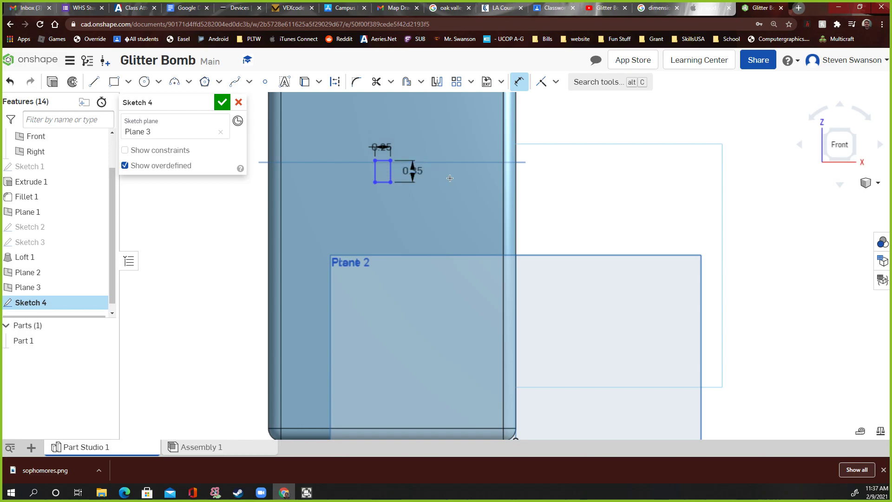
Step: Dimension the horizontal distance from the rectangle's right edge to the block's right edge as 2-0.125 in
{"action": "scroll", "coordinate": [451, 179], "scroll_direction": "up", "scroll_amount": 1}
{"action": "scroll", "coordinate": [450, 179], "scroll_direction": "down", "scroll_amount": 2}
{"action": "scroll", "coordinate": [498, 147], "scroll_direction": "up", "scroll_amount": 1}
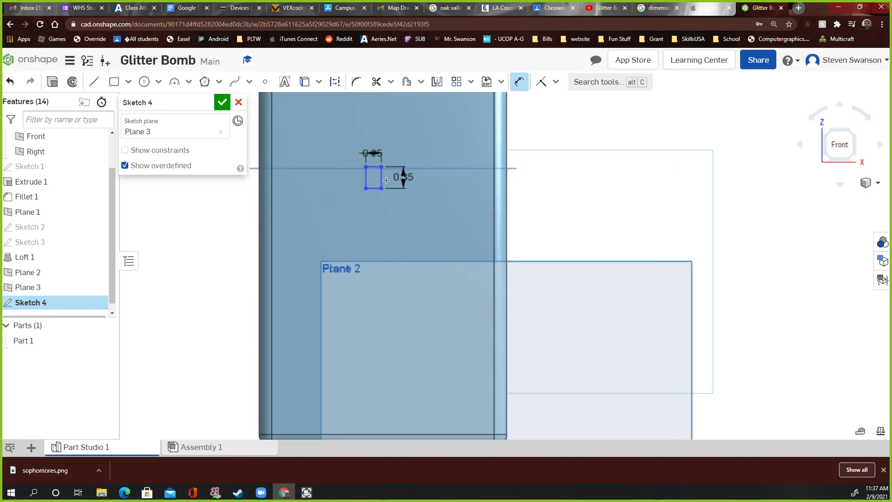
{"action": "left_click", "coordinate": [382, 180]}
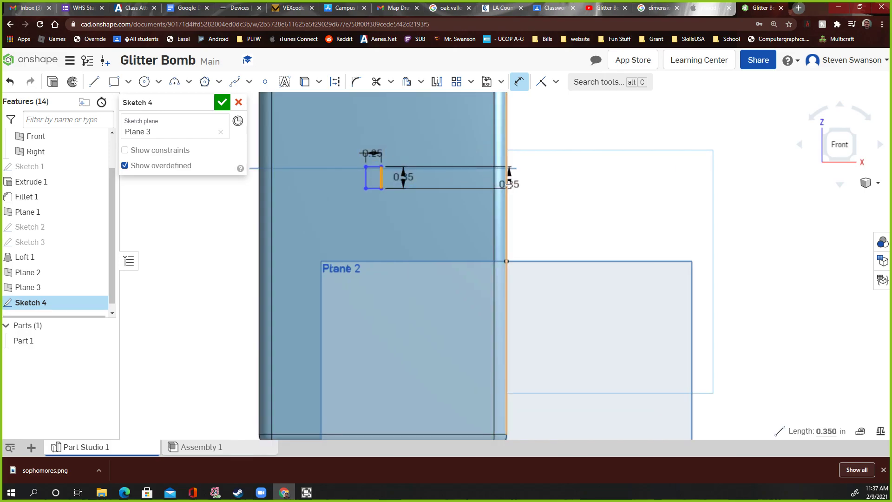
{"action": "left_click", "coordinate": [500, 187]}
{"action": "left_click", "coordinate": [451, 131]}
{"action": "scroll", "coordinate": [380, 175], "scroll_direction": "up", "scroll_amount": 3}
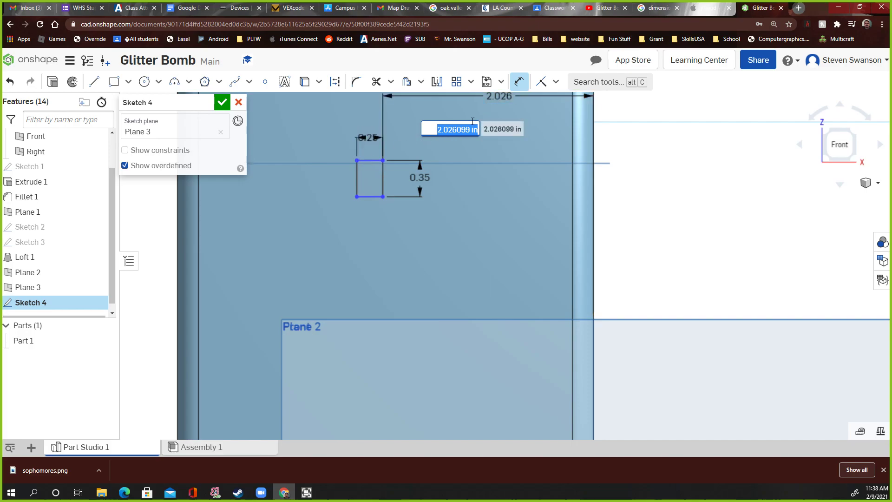
{"action": "type", "text": "2-0.125"}
{"action": "key", "text": "Return"}
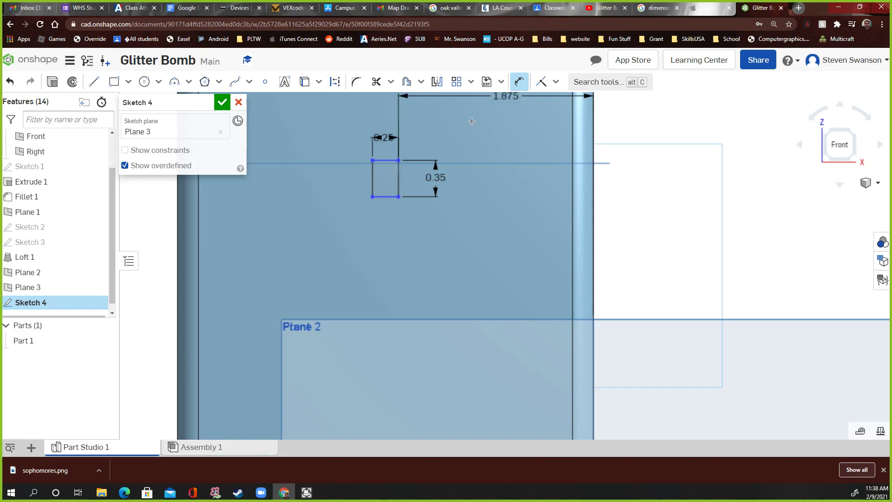
Step: Dimension the rectangle's top edge 1.5 in below the block's top edge and accept the sketch
{"action": "scroll", "coordinate": [409, 134], "scroll_direction": "down", "scroll_amount": 3}
{"action": "scroll", "coordinate": [415, 129], "scroll_direction": "down", "scroll_amount": 2}
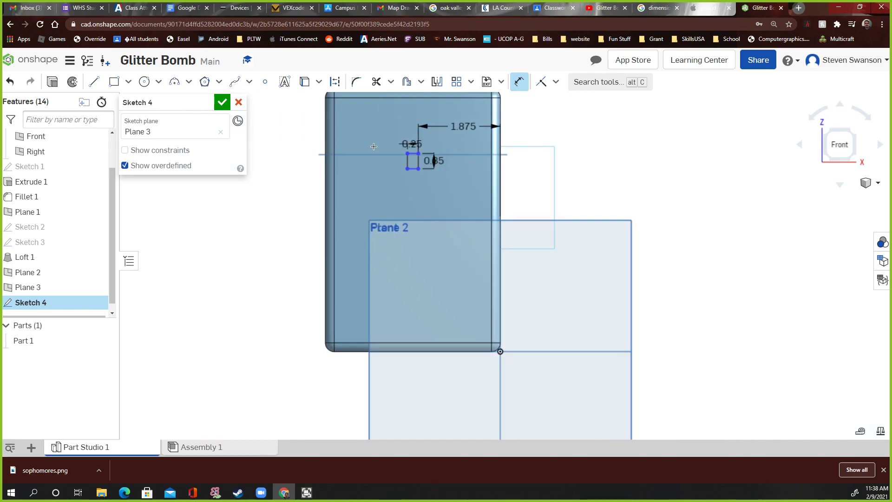
{"action": "scroll", "coordinate": [382, 146], "scroll_direction": "up", "scroll_amount": 1}
{"action": "scroll", "coordinate": [420, 155], "scroll_direction": "down", "scroll_amount": 2}
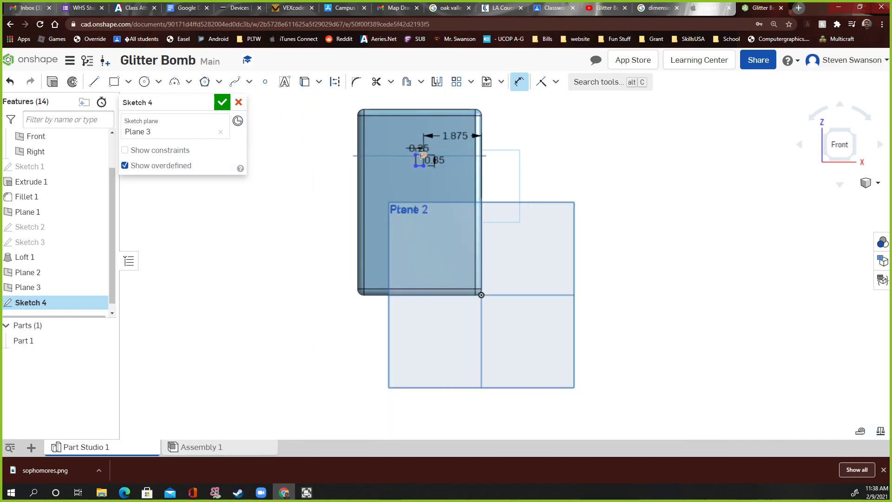
{"action": "scroll", "coordinate": [422, 154], "scroll_direction": "up", "scroll_amount": 3}
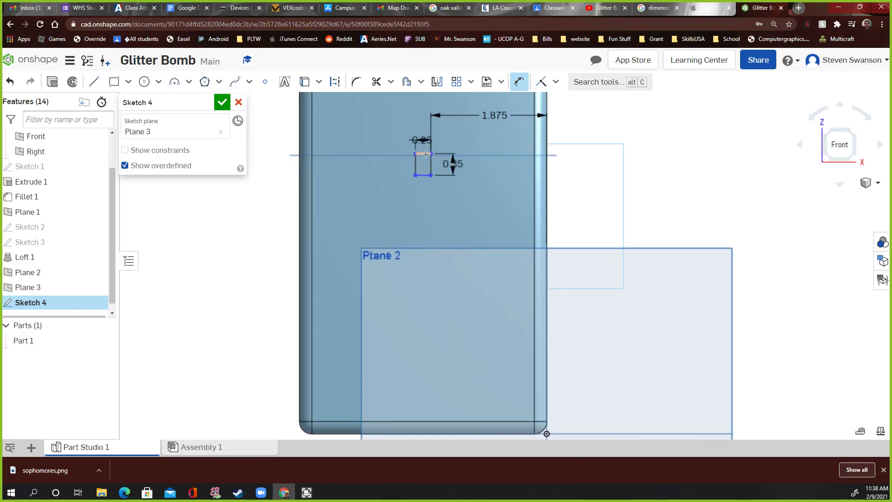
{"action": "left_click", "coordinate": [426, 154]}
{"action": "scroll", "coordinate": [420, 145], "scroll_direction": "down", "scroll_amount": 2}
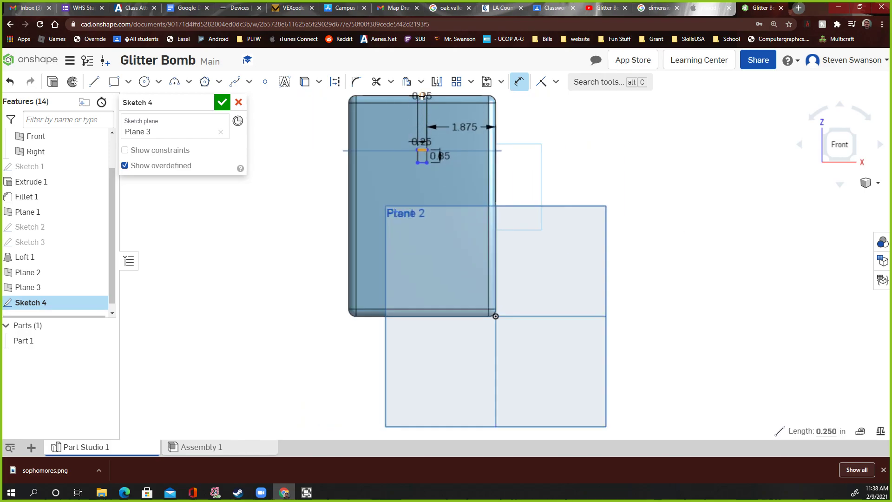
{"action": "scroll", "coordinate": [421, 97], "scroll_direction": "up", "scroll_amount": 2}
{"action": "left_click", "coordinate": [421, 96]}
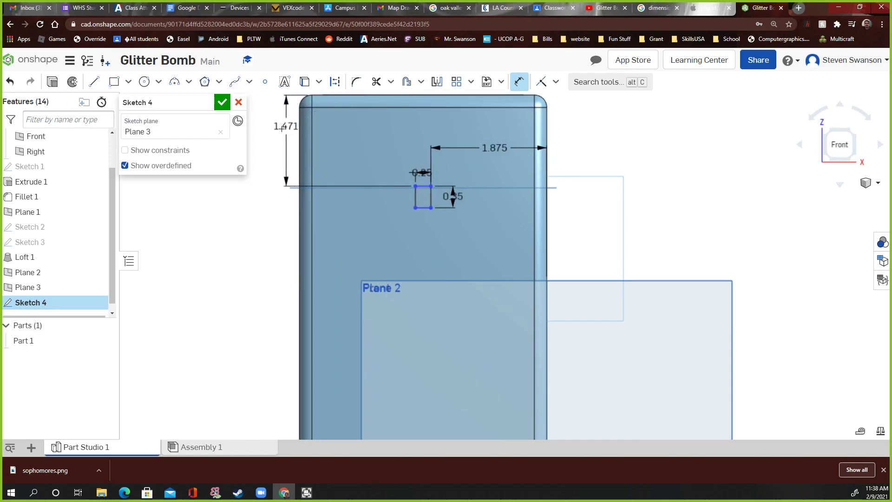
{"action": "left_click", "coordinate": [273, 138]}
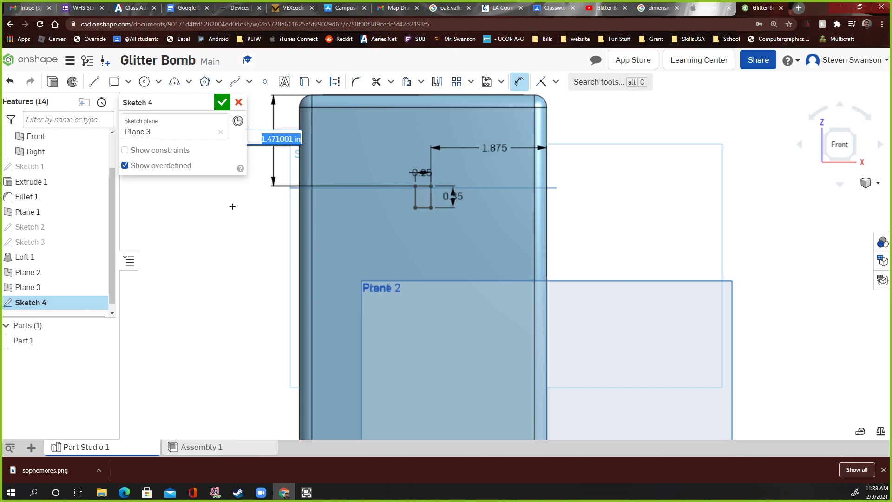
{"action": "type", "text": "1"}
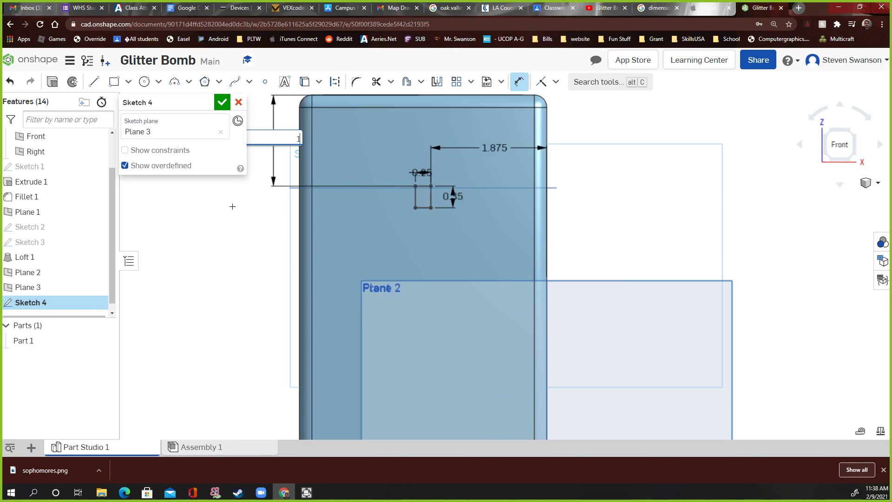
{"action": "type", "text": ".5"}
{"action": "key", "text": "Return"}
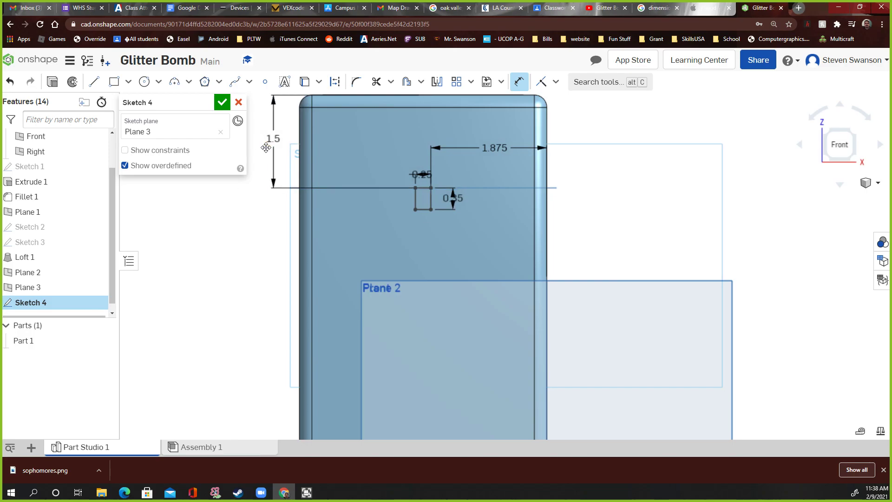
{"action": "left_click", "coordinate": [222, 101]}
{"action": "right_click_drag", "start_coordinate": [227, 127], "coordinate": [195, 169]}
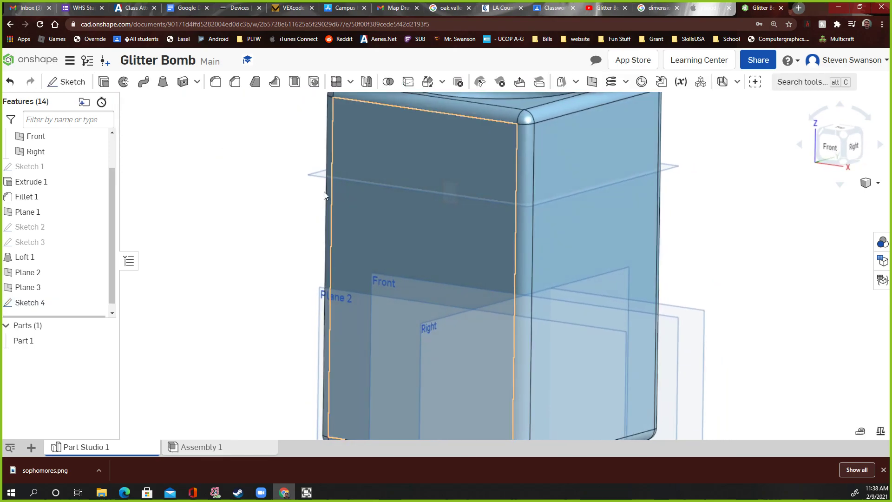
{"action": "right_click_drag", "start_coordinate": [745, 284], "coordinate": [622, 332]}
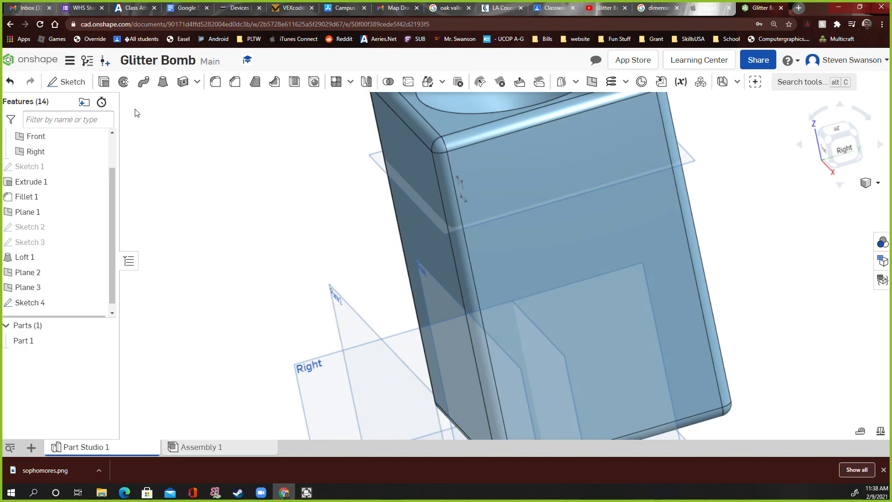
Step: Start a new sketch on Plane 2 and view it straight from the front around the small rectangle
{"action": "left_click", "coordinate": [67, 81]}
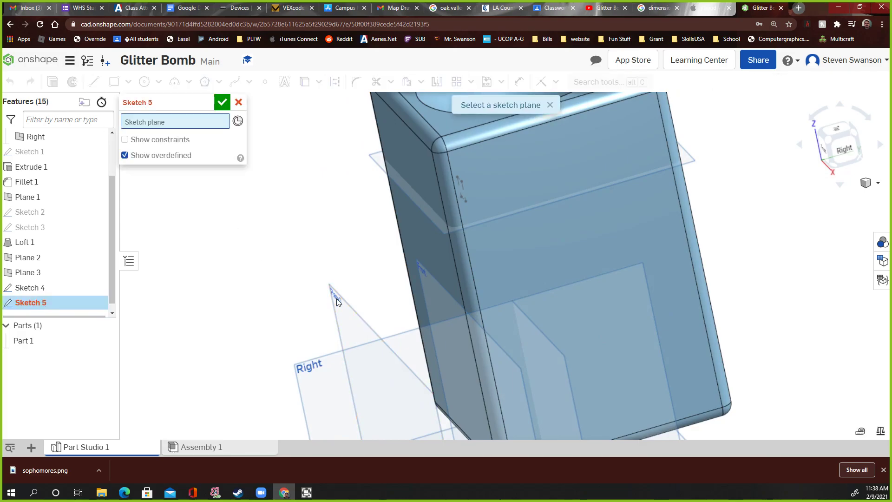
{"action": "left_click", "coordinate": [337, 299]}
{"action": "left_click", "coordinate": [824, 157]}
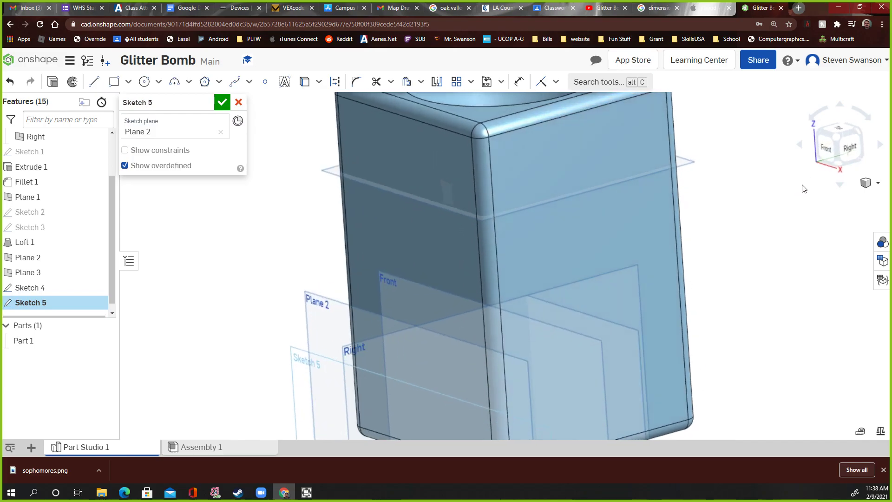
{"action": "left_click", "coordinate": [831, 149]}
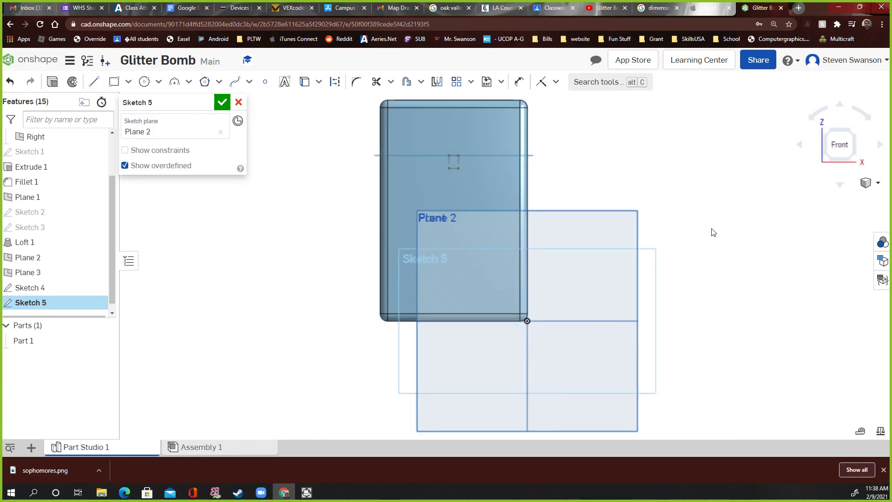
{"action": "scroll", "coordinate": [714, 233], "scroll_direction": "up", "scroll_amount": 2}
{"action": "scroll", "coordinate": [381, 116], "scroll_direction": "up", "scroll_amount": 3}
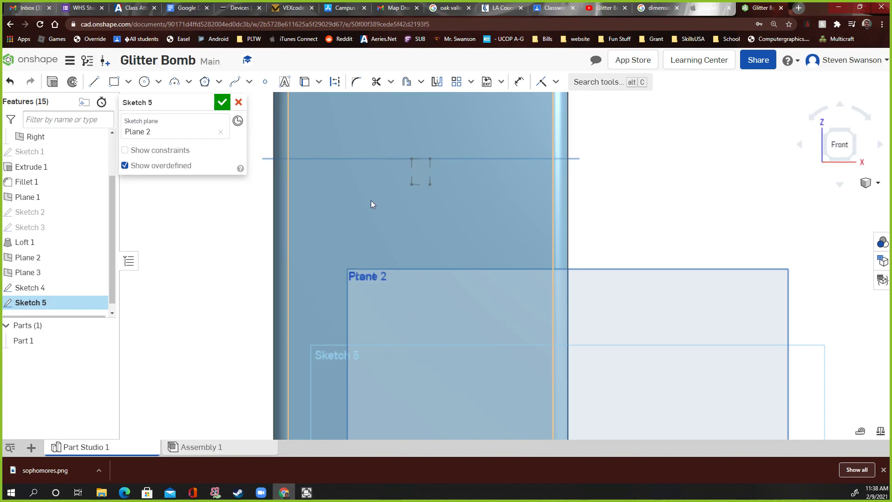
Step: Sketch a rectangle about 4.7 in wide and 4.8 in high enclosing the upper part of the block
{"action": "left_click", "coordinate": [114, 82]}
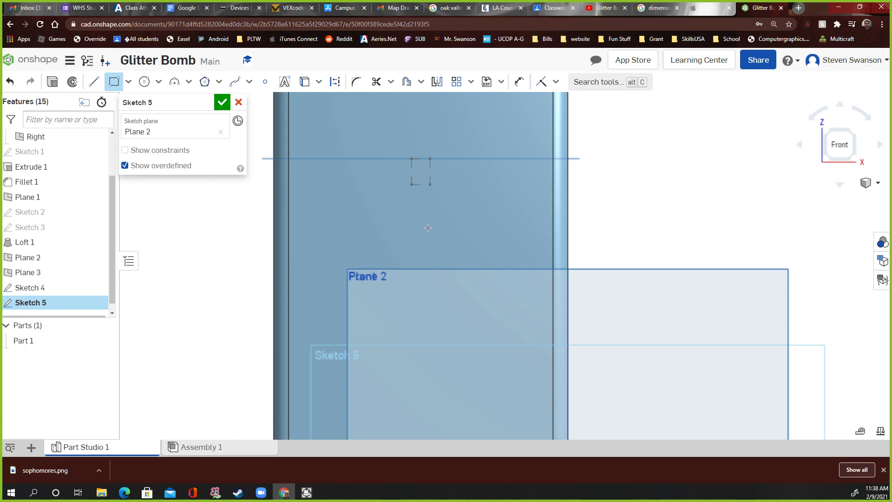
{"action": "scroll", "coordinate": [352, 102], "scroll_direction": "down", "scroll_amount": 5}
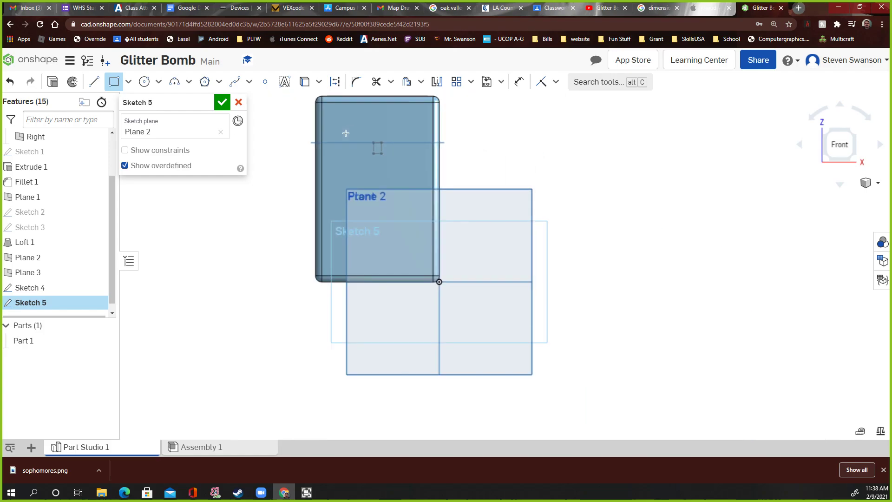
{"action": "scroll", "coordinate": [335, 100], "scroll_direction": "up", "scroll_amount": 3}
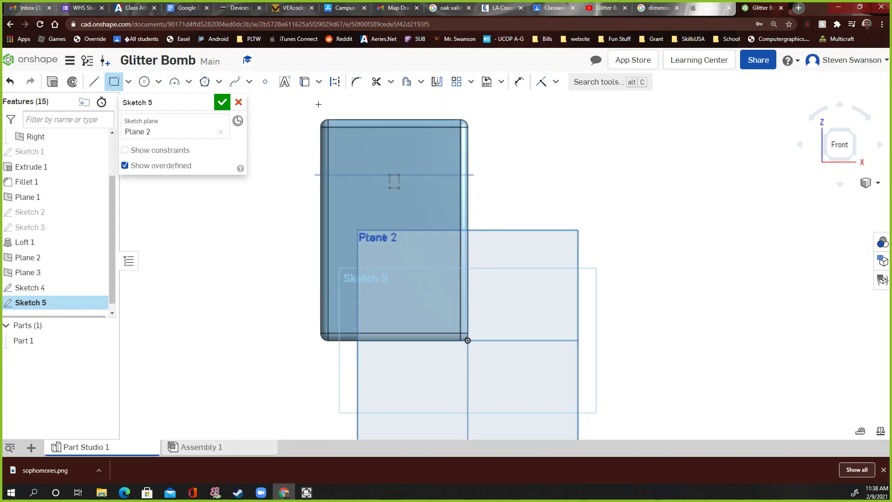
{"action": "left_click", "coordinate": [310, 102]}
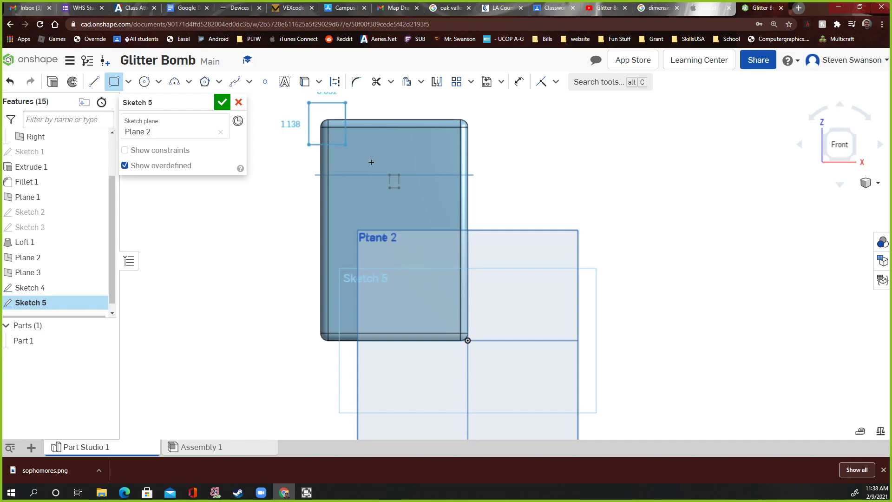
{"action": "left_click", "coordinate": [482, 279]}
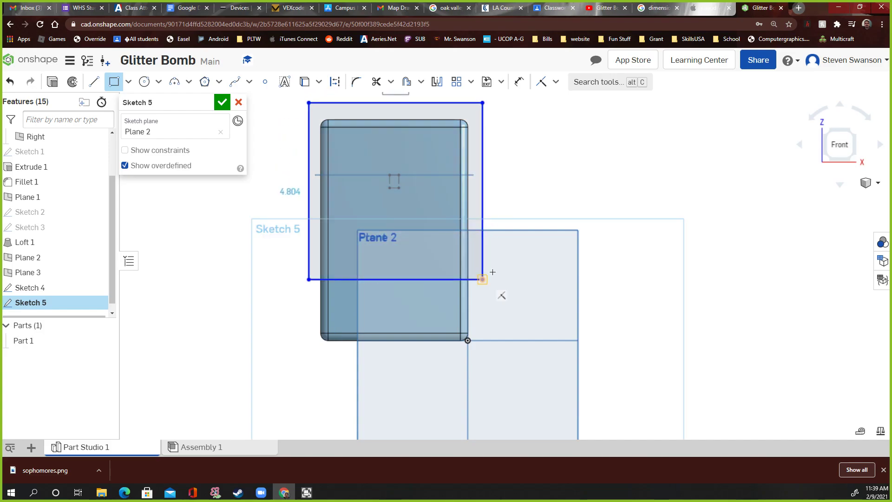
{"action": "scroll", "coordinate": [472, 214], "scroll_direction": "up", "scroll_amount": 2}
{"action": "scroll", "coordinate": [473, 205], "scroll_direction": "down", "scroll_amount": 3}
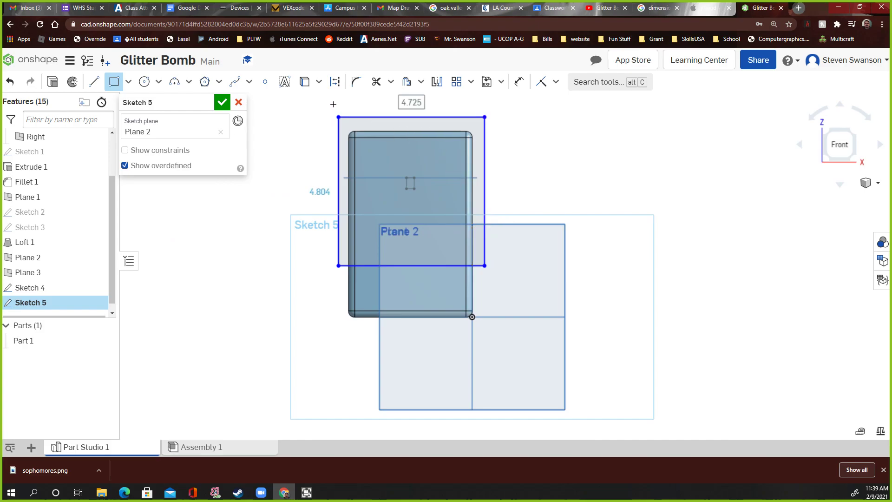
Step: Dimension the large rectangle's height as 5 in
{"action": "left_click", "coordinate": [519, 81]}
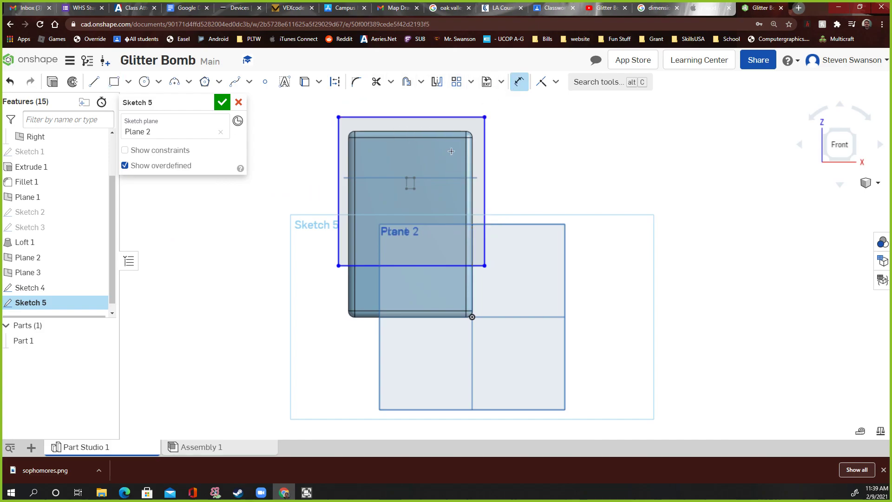
{"action": "scroll", "coordinate": [477, 265], "scroll_direction": "up", "scroll_amount": 2}
{"action": "left_click", "coordinate": [477, 265]}
{"action": "left_click", "coordinate": [565, 158]}
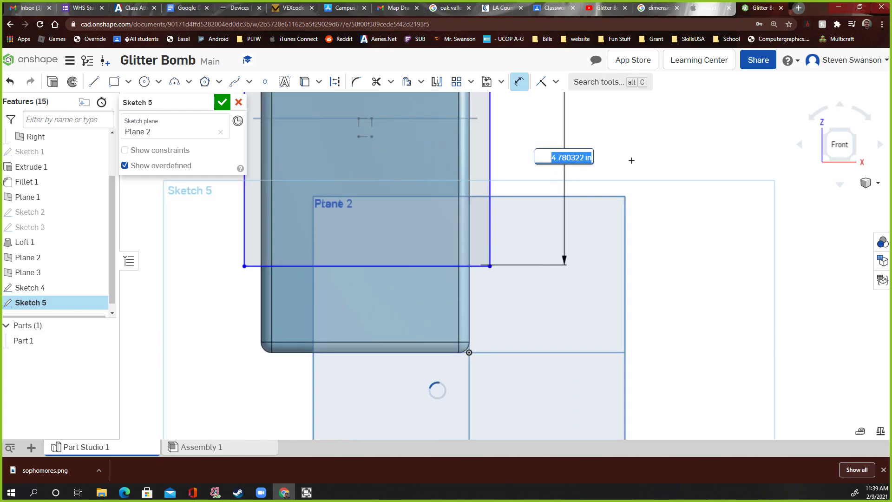
{"action": "type", "text": "5"}
{"action": "key", "text": "Return"}
Step: Dimension the large rectangle's width as 5 in
{"action": "scroll", "coordinate": [632, 161], "scroll_direction": "down", "scroll_amount": 3}
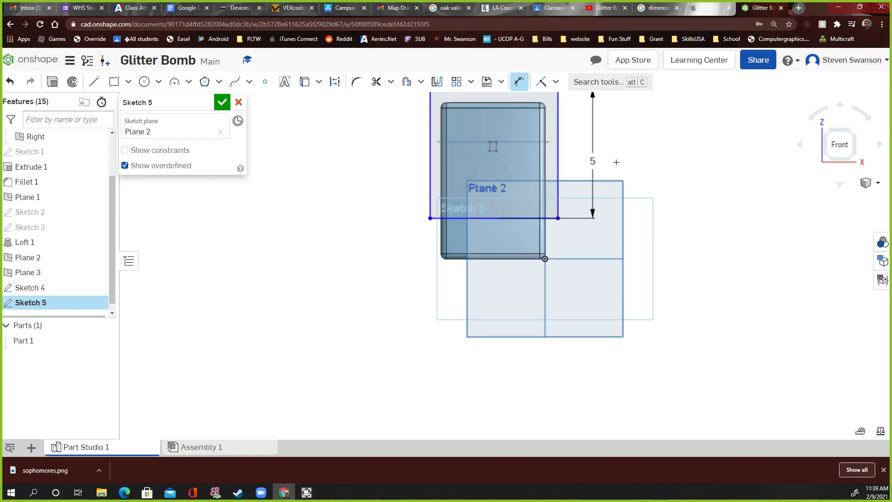
{"action": "scroll", "coordinate": [616, 163], "scroll_direction": "down", "scroll_amount": 2}
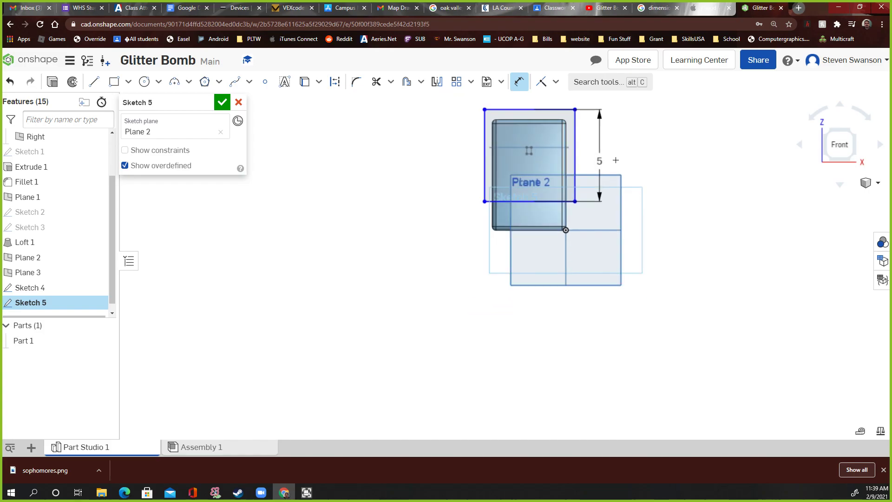
{"action": "scroll", "coordinate": [530, 97], "scroll_direction": "down", "scroll_amount": 3}
{"action": "left_click", "coordinate": [530, 110]}
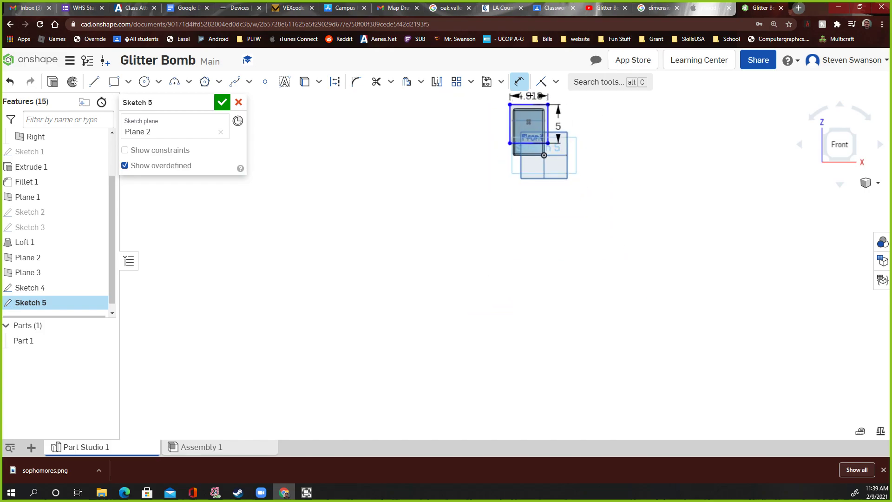
{"action": "left_click", "coordinate": [531, 99]}
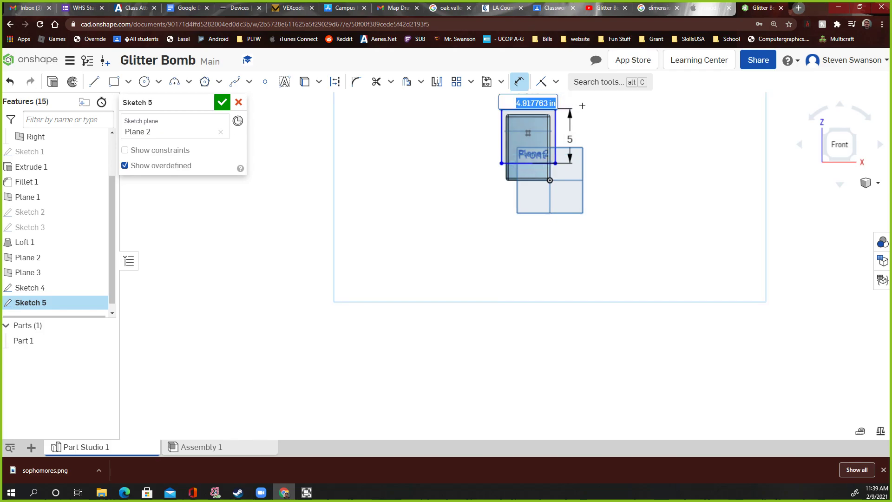
{"action": "type", "text": "5"}
{"action": "key", "text": "Return"}
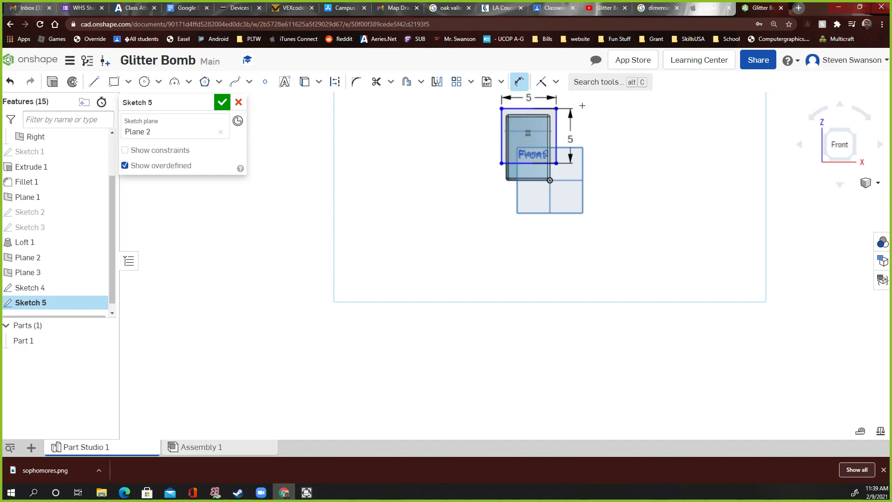
Step: Add a vertical dimension from the large rectangle's top edge to the small rectangle's top edge
{"action": "scroll", "coordinate": [592, 109], "scroll_direction": "down", "scroll_amount": 2}
{"action": "right_click_drag", "start_coordinate": [602, 113], "coordinate": [591, 128]}
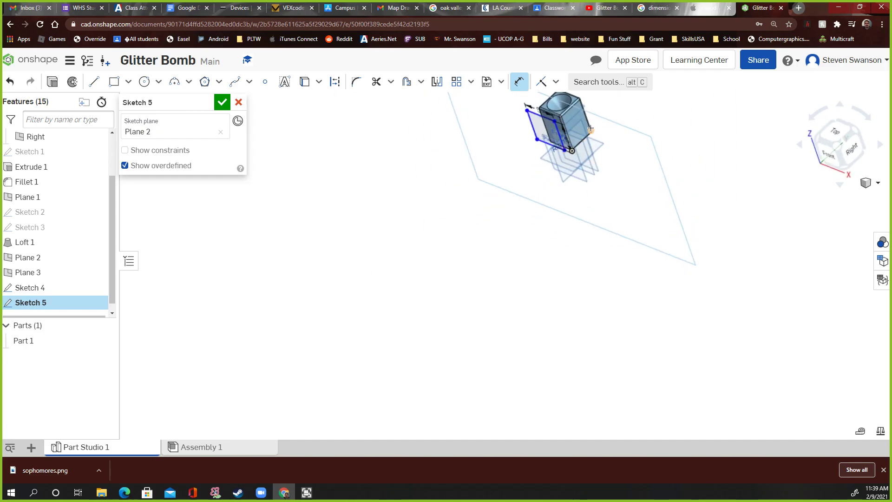
{"action": "left_click", "coordinate": [830, 156]}
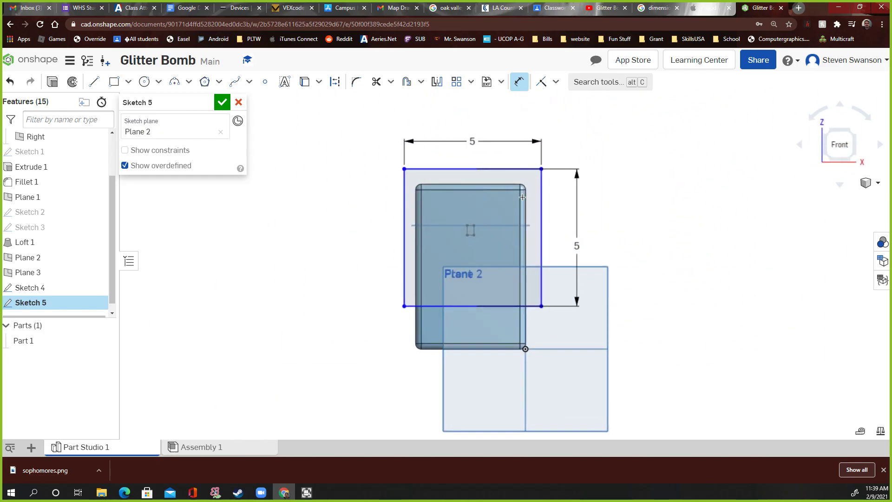
{"action": "scroll", "coordinate": [502, 231], "scroll_direction": "up", "scroll_amount": 1}
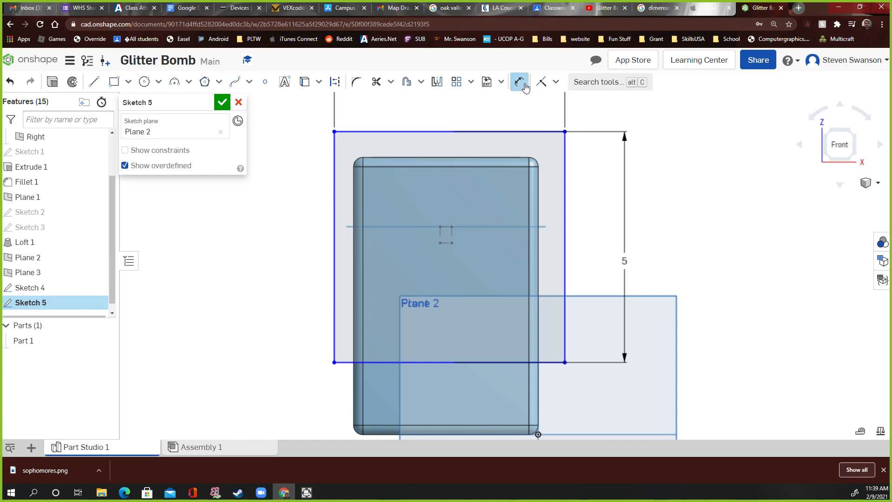
{"action": "left_click", "coordinate": [451, 132]}
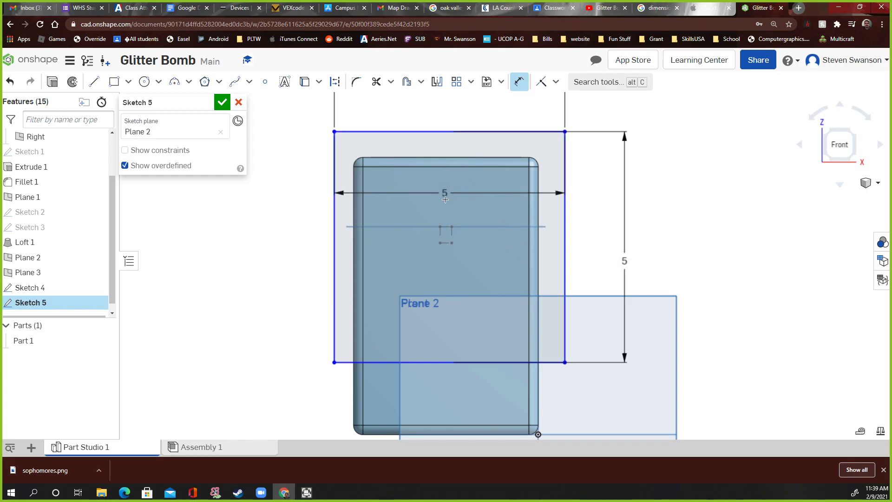
{"action": "scroll", "coordinate": [446, 227], "scroll_direction": "up", "scroll_amount": 3}
{"action": "left_click", "coordinate": [445, 227]}
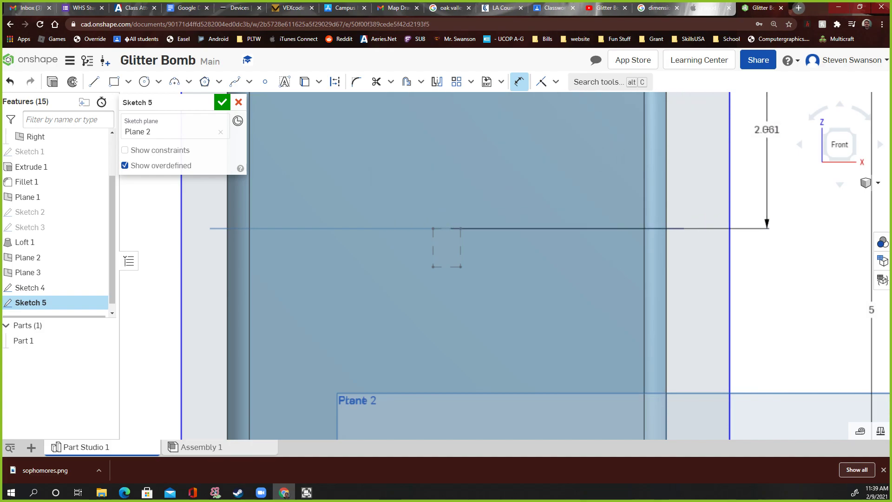
{"action": "left_click", "coordinate": [767, 130]}
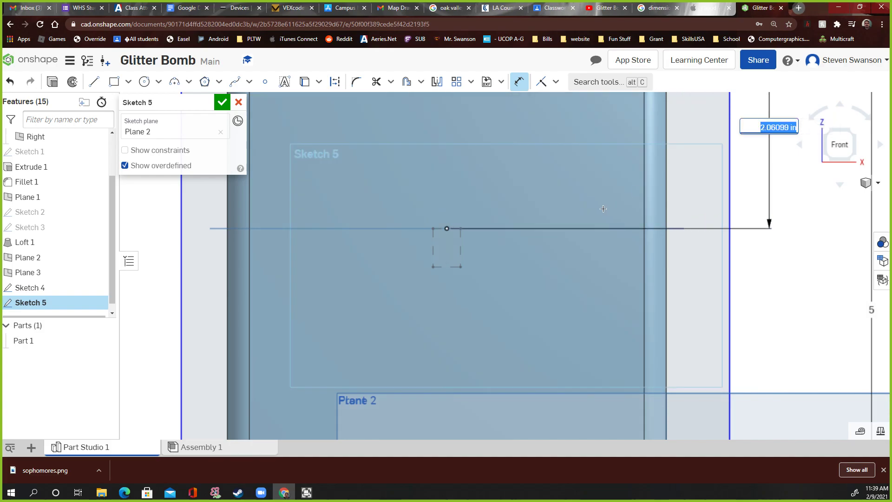
{"action": "scroll", "coordinate": [603, 208], "scroll_direction": "down", "scroll_amount": 3}
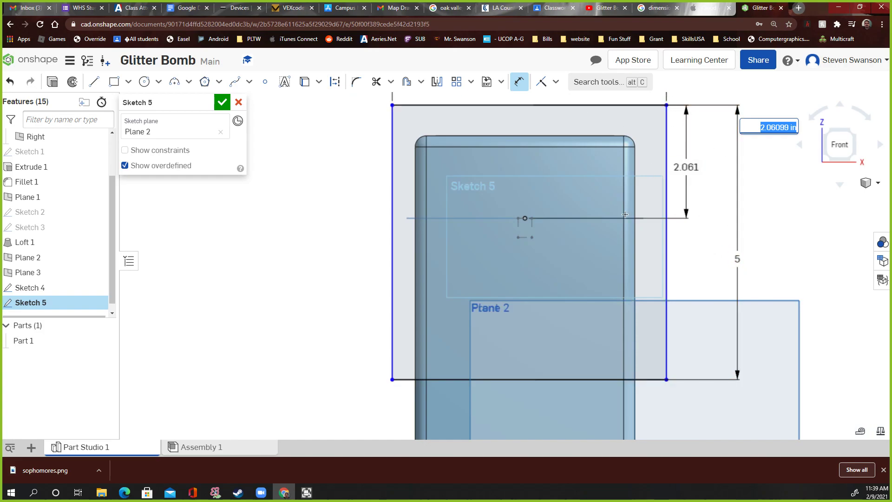
{"action": "scroll", "coordinate": [525, 218], "scroll_direction": "up", "scroll_amount": 5}
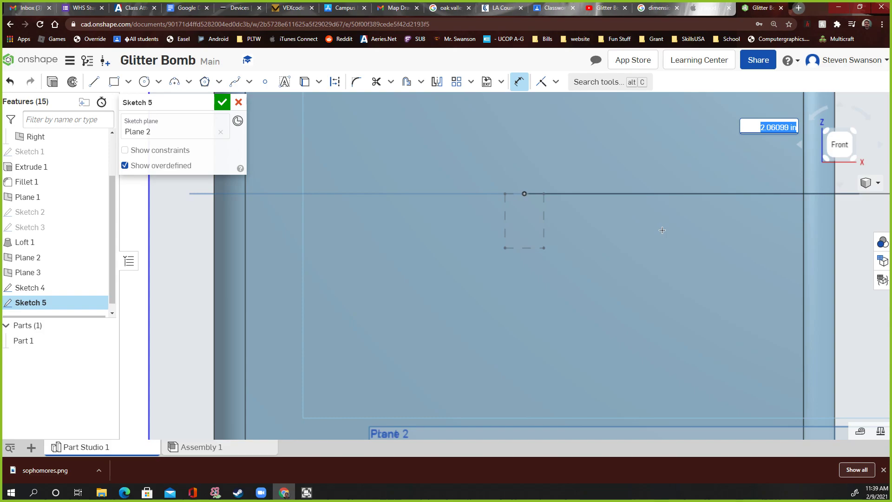
Step: Switch to Calculator and divide the small rectangle's 0.35 height by 2
{"action": "left_click", "coordinate": [30, 493]}
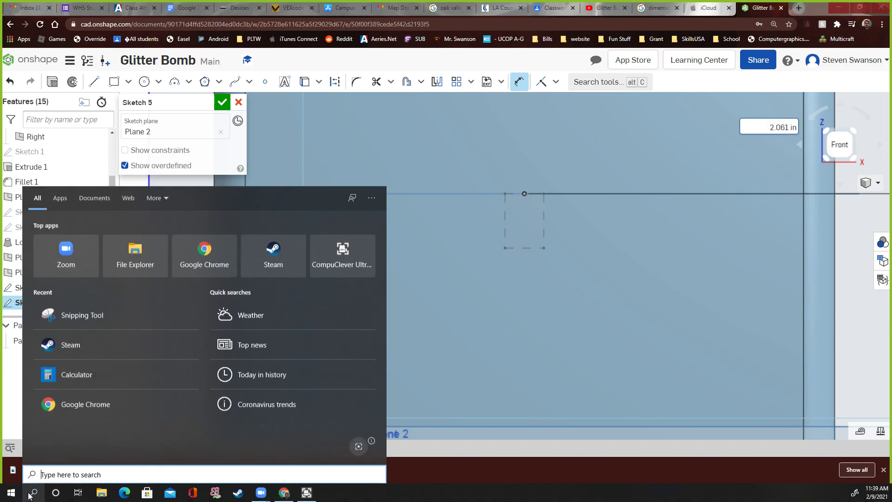
{"action": "type", "text": "calc"}
{"action": "key", "text": "Return"}
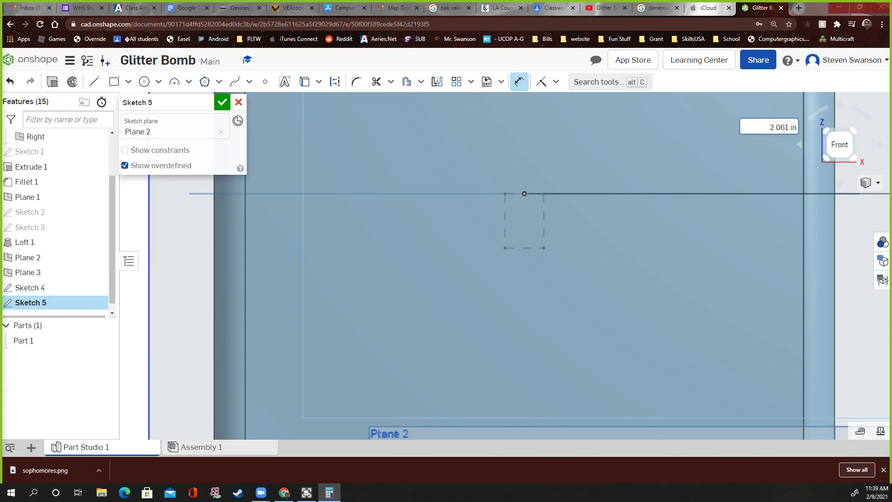
{"action": "type", "text": ".35"}
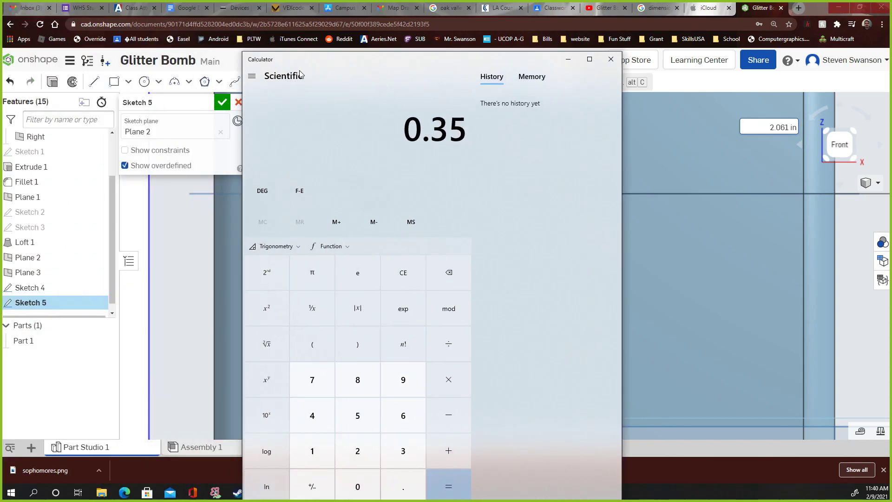
{"action": "type", "text": "/2"}
{"action": "key", "text": "Return"}
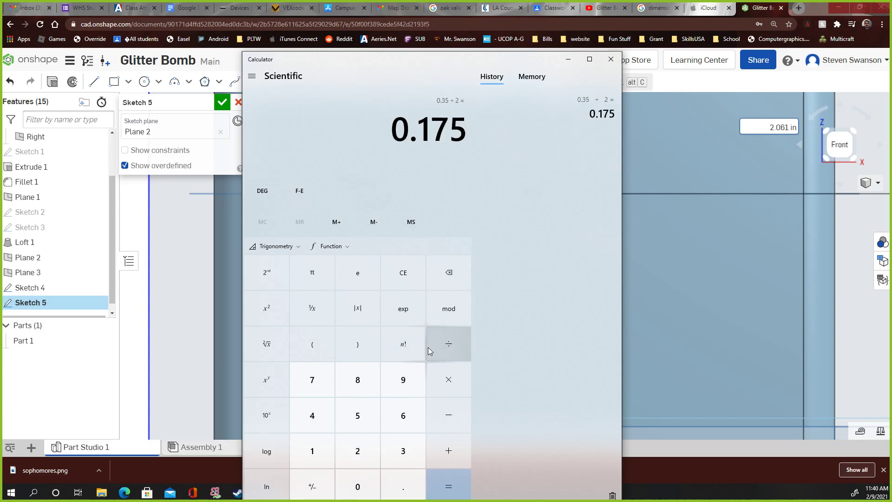
Step: Clear the calculator and subtract 0.175 from 2.5
{"action": "left_click", "coordinate": [418, 285]}
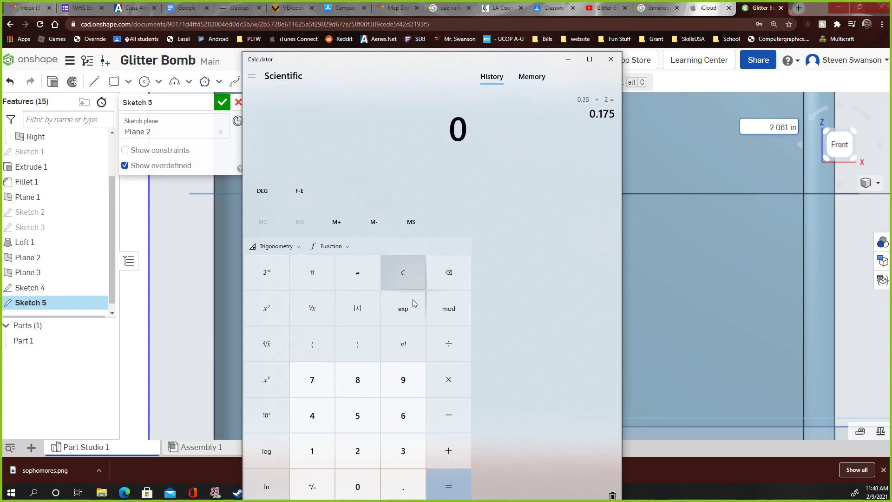
{"action": "left_click", "coordinate": [358, 450]}
{"action": "left_click", "coordinate": [397, 486]}
{"action": "left_click", "coordinate": [371, 425]}
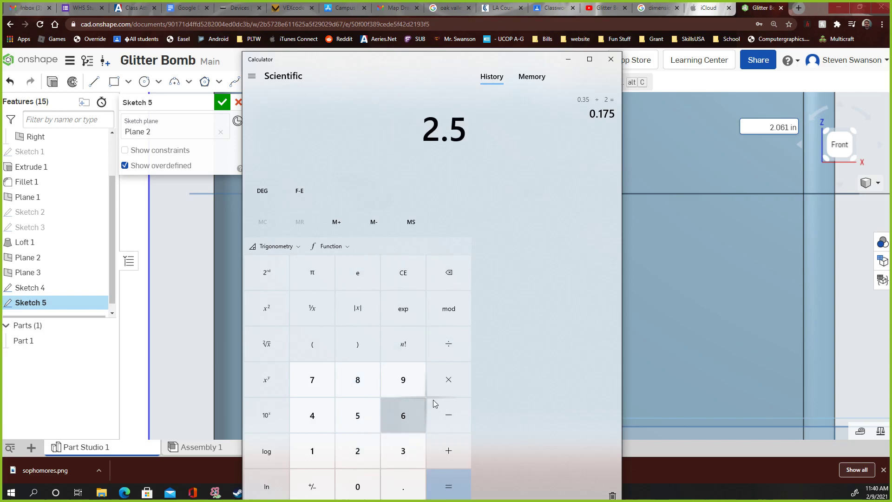
{"action": "left_click", "coordinate": [450, 421]}
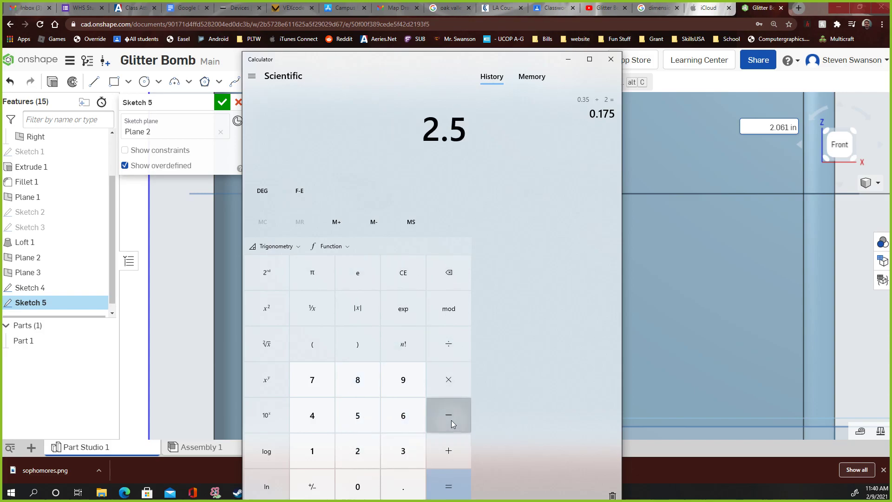
{"action": "left_click", "coordinate": [398, 486]}
{"action": "left_click", "coordinate": [314, 450]}
{"action": "left_click", "coordinate": [312, 387]}
{"action": "left_click", "coordinate": [358, 416]}
{"action": "left_click", "coordinate": [449, 486]}
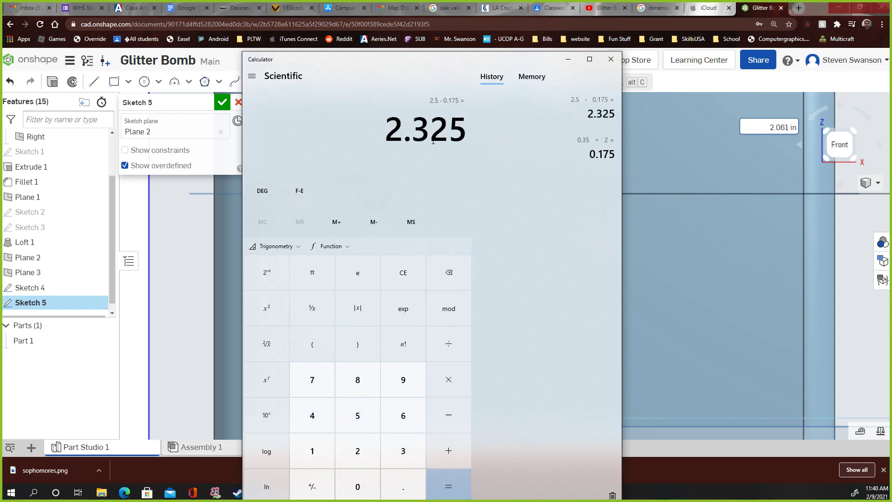
Step: Return to the sketch and set the vertical dimension between the two rectangles' top edges to 2.325 in
{"action": "left_click", "coordinate": [738, 191]}
{"action": "scroll", "coordinate": [741, 194], "scroll_direction": "down", "scroll_amount": 8}
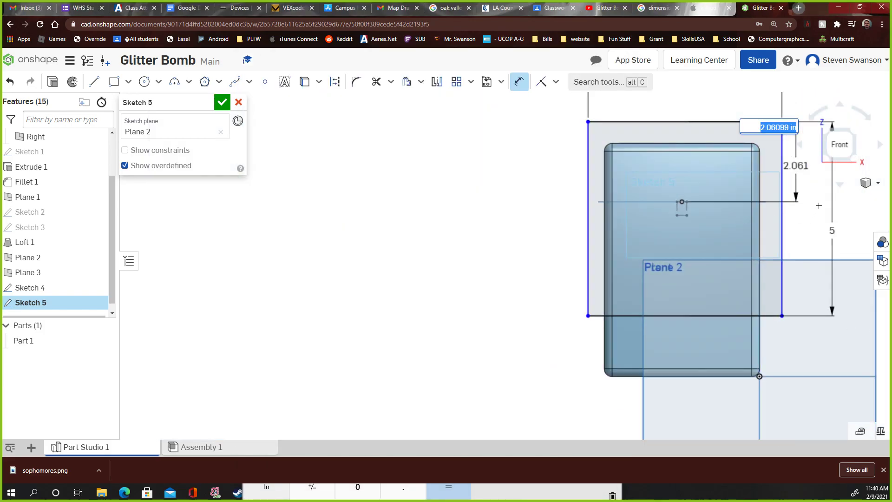
{"action": "double_click", "coordinate": [796, 166]}
{"action": "type", "text": "2.325"}
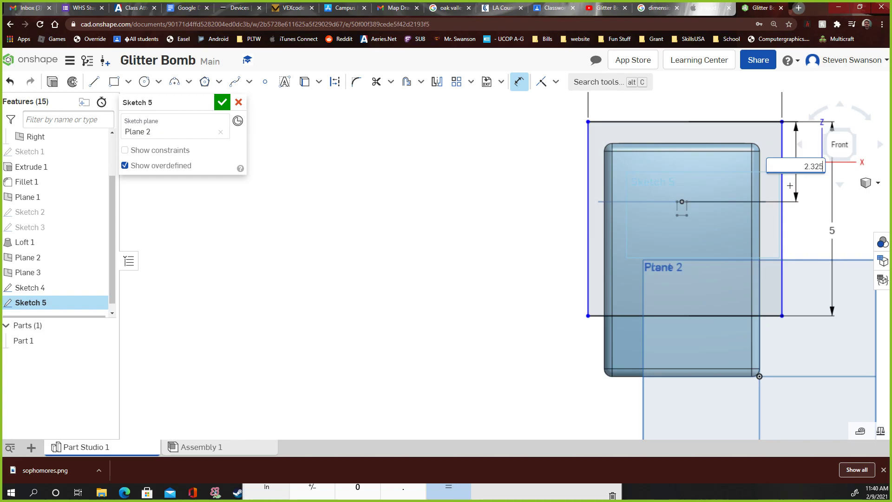
{"action": "key", "text": "Return"}
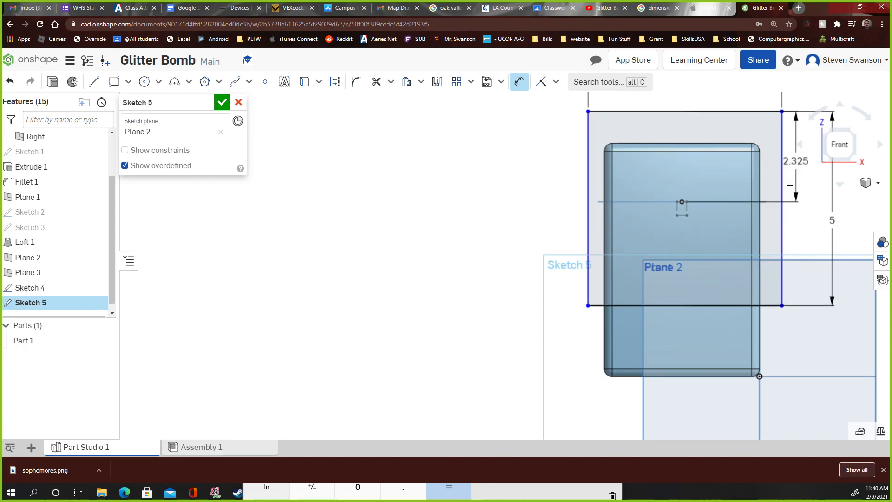
Step: Add a horizontal dimension from the large rectangle's left edge to the small rectangle's left edge
{"action": "scroll", "coordinate": [681, 207], "scroll_direction": "up", "scroll_amount": 4}
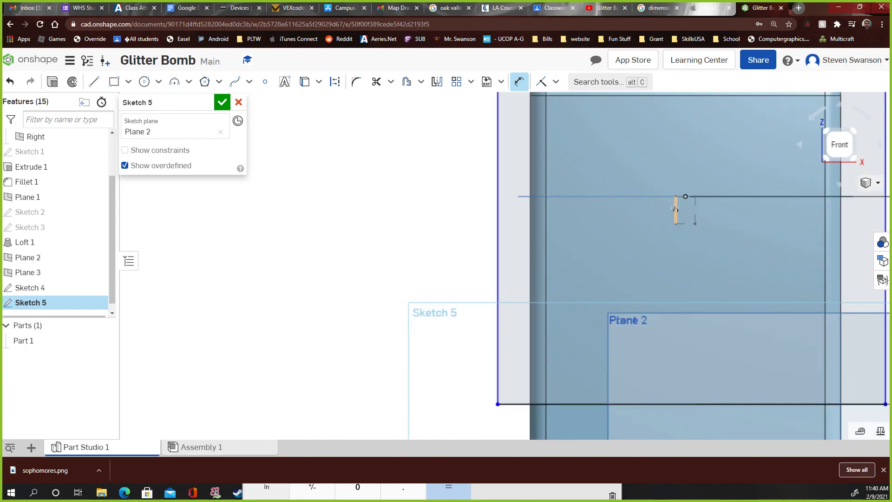
{"action": "scroll", "coordinate": [698, 245], "scroll_direction": "down", "scroll_amount": 2}
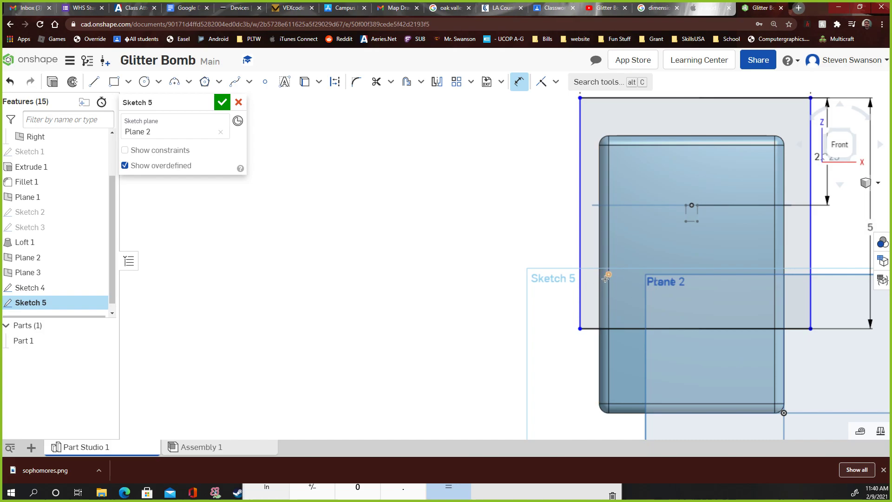
{"action": "scroll", "coordinate": [581, 237], "scroll_direction": "up", "scroll_amount": 2}
{"action": "left_click", "coordinate": [579, 232]}
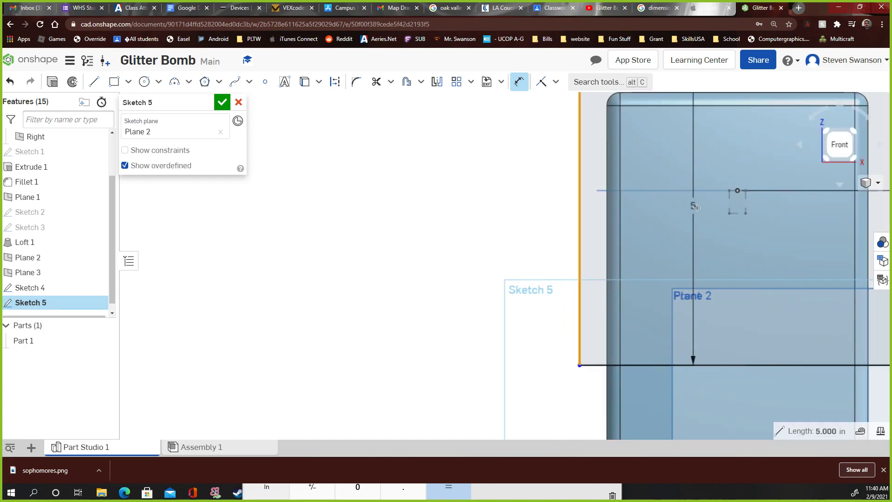
{"action": "scroll", "coordinate": [730, 214], "scroll_direction": "up", "scroll_amount": 3}
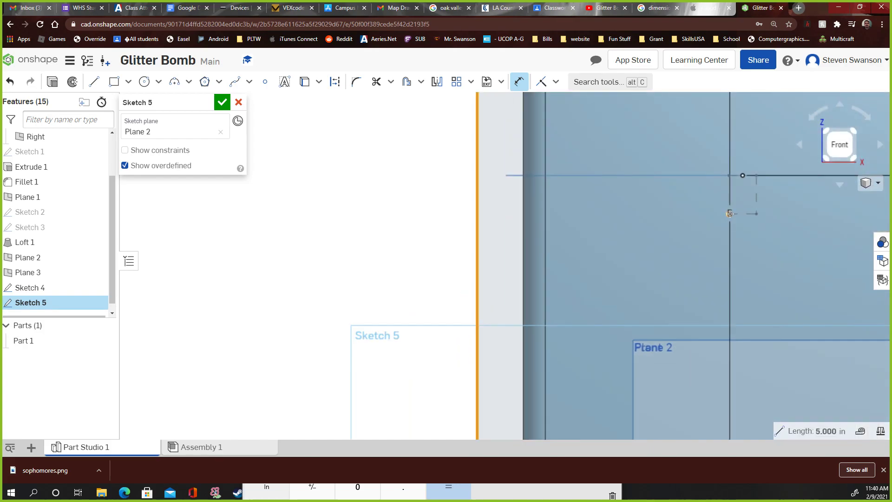
{"action": "left_click", "coordinate": [730, 214]}
{"action": "left_click", "coordinate": [594, 239]}
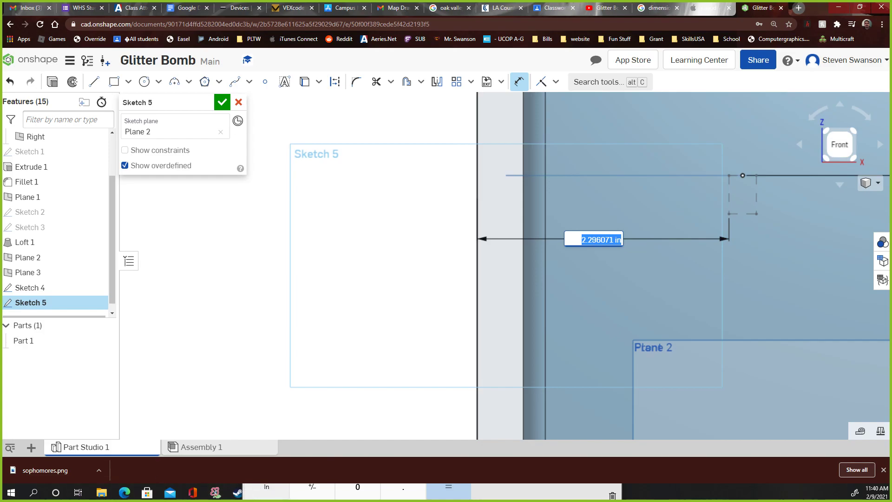
{"action": "key", "text": "Return"}
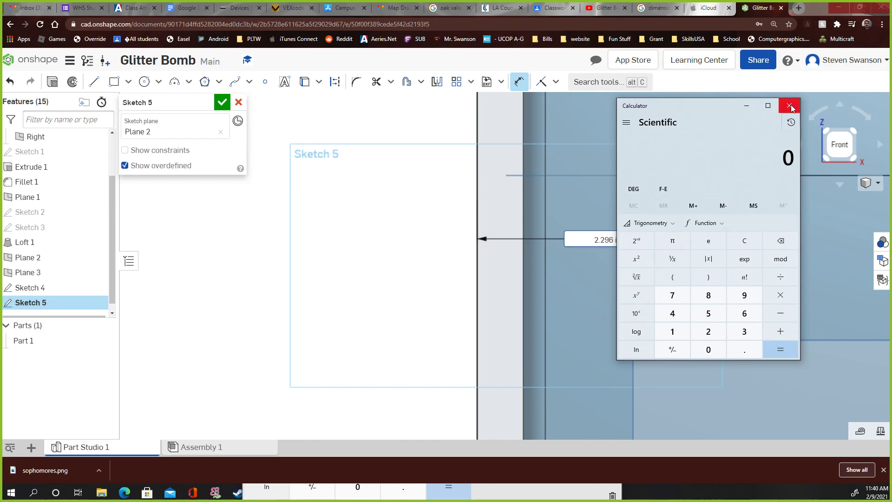
Step: Divide the small rectangle's 0.25 width by 2 in Calculator
{"action": "left_click", "coordinate": [737, 352]}
{"action": "left_click", "coordinate": [718, 331]}
{"action": "left_click", "coordinate": [714, 314]}
{"action": "left_click", "coordinate": [780, 277]}
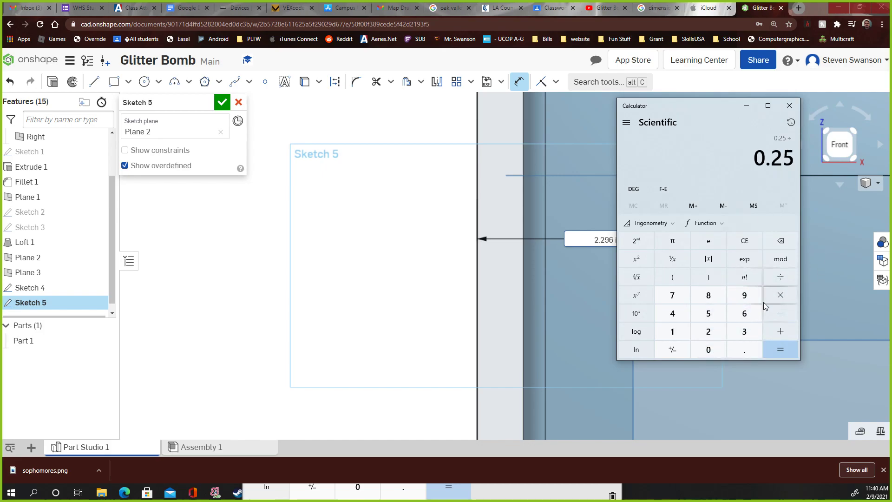
{"action": "left_click", "coordinate": [708, 332]}
{"action": "left_click", "coordinate": [781, 350]}
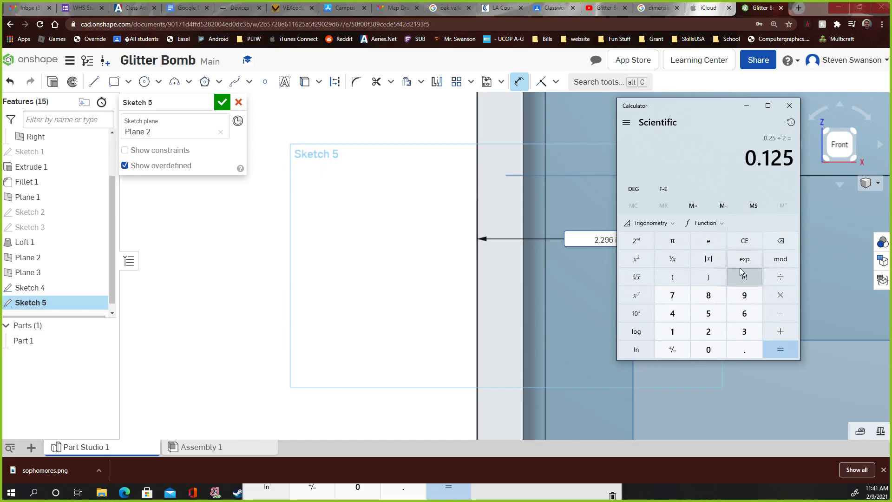
Step: Clear the calculator and subtract 0.125 from 2.5
{"action": "left_click", "coordinate": [744, 241]}
{"action": "left_click", "coordinate": [708, 332]}
{"action": "left_click", "coordinate": [744, 349]}
{"action": "left_click", "coordinate": [708, 313]}
{"action": "left_click", "coordinate": [780, 313]}
{"action": "left_click", "coordinate": [708, 350]}
{"action": "left_click", "coordinate": [744, 349]}
{"action": "left_click", "coordinate": [672, 331]}
{"action": "left_click", "coordinate": [708, 331]}
{"action": "left_click", "coordinate": [708, 316]}
{"action": "left_click", "coordinate": [781, 348]}
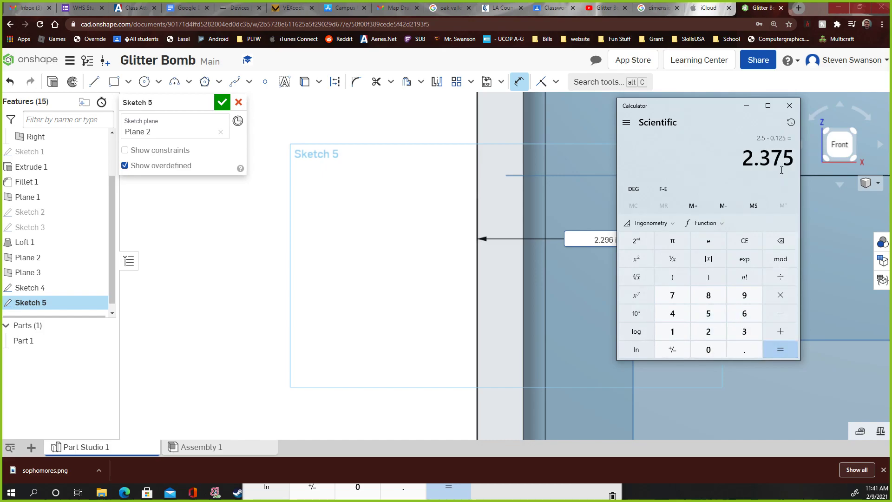
Step: Close the calculator and set the horizontal dimension between the two rectangles' left edges to 2.375 in
{"action": "left_click", "coordinate": [789, 106]}
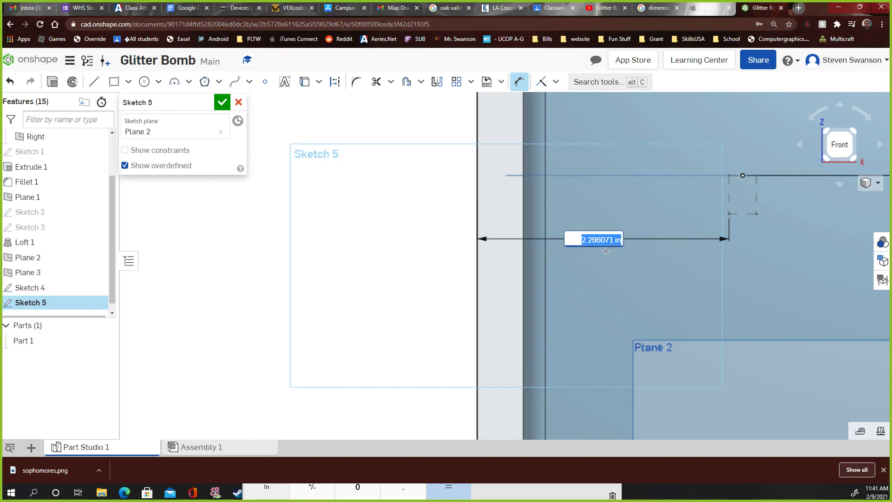
{"action": "type", "text": "2.375"}
{"action": "key", "text": "Return"}
Step: Examine the small rectangle's placement and edge midpoints relative to the large rectangle and its dimensions
{"action": "scroll", "coordinate": [627, 251], "scroll_direction": "down", "scroll_amount": 5}
{"action": "scroll", "coordinate": [653, 260], "scroll_direction": "up", "scroll_amount": 5}
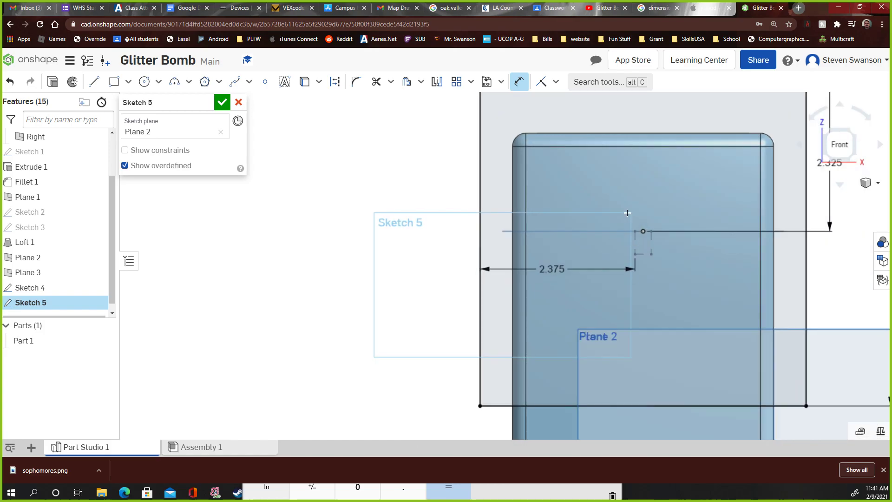
{"action": "scroll", "coordinate": [627, 213], "scroll_direction": "up", "scroll_amount": 4}
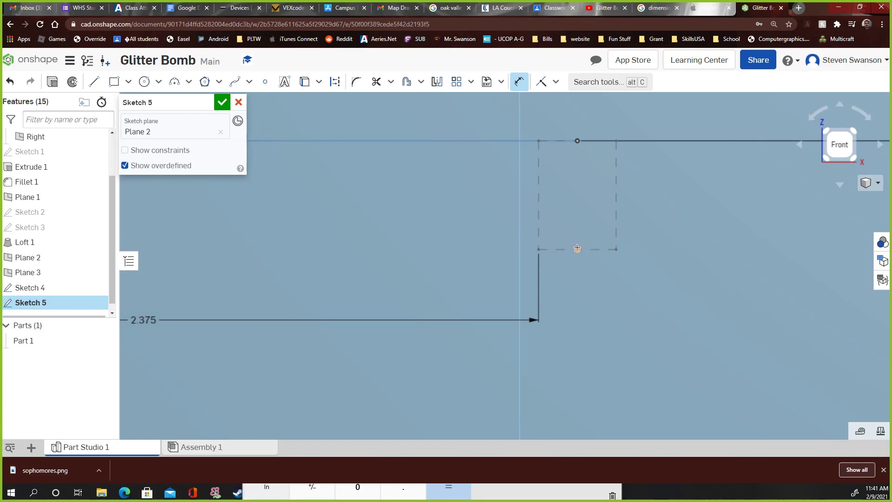
{"action": "scroll", "coordinate": [577, 250], "scroll_direction": "up", "scroll_amount": 5}
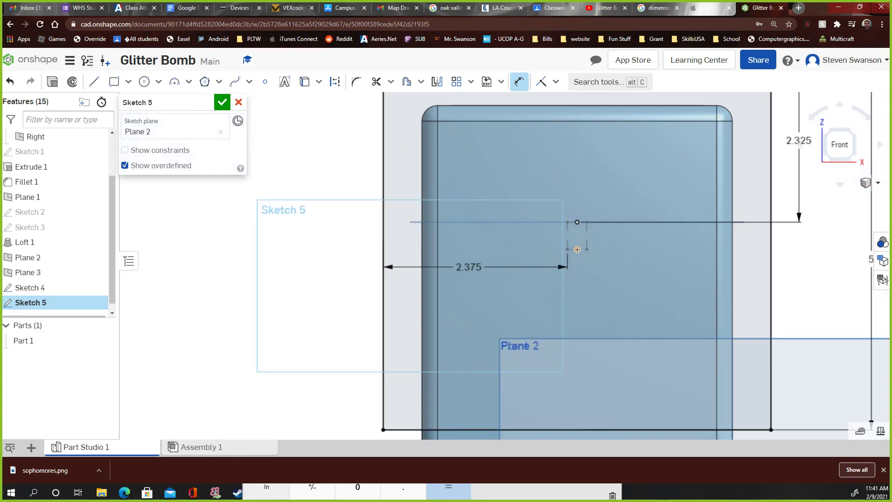
{"action": "scroll", "coordinate": [577, 250], "scroll_direction": "down", "scroll_amount": 4}
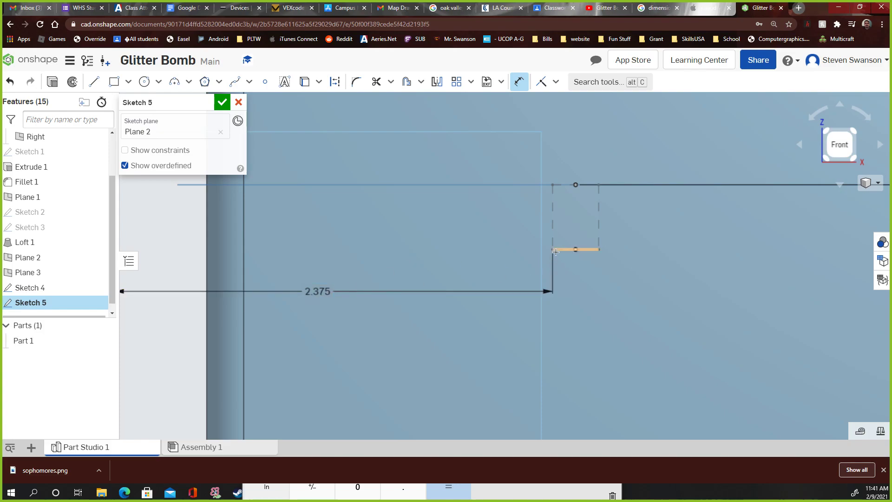
{"action": "scroll", "coordinate": [559, 249], "scroll_direction": "up", "scroll_amount": 5}
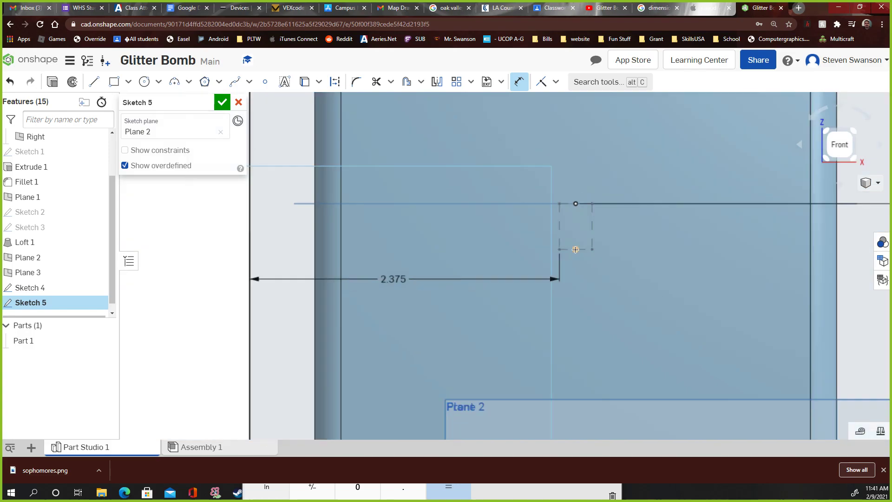
{"action": "scroll", "coordinate": [632, 97], "scroll_direction": "up", "scroll_amount": 6}
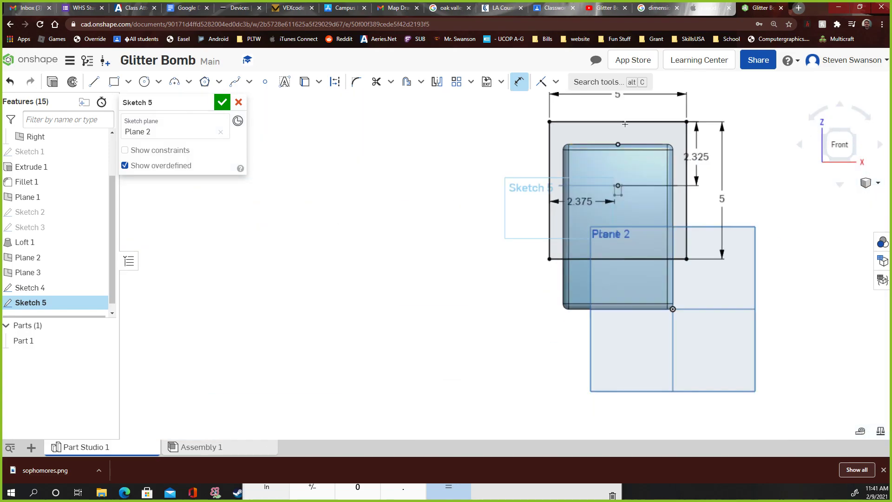
{"action": "scroll", "coordinate": [632, 97], "scroll_direction": "down", "scroll_amount": 4}
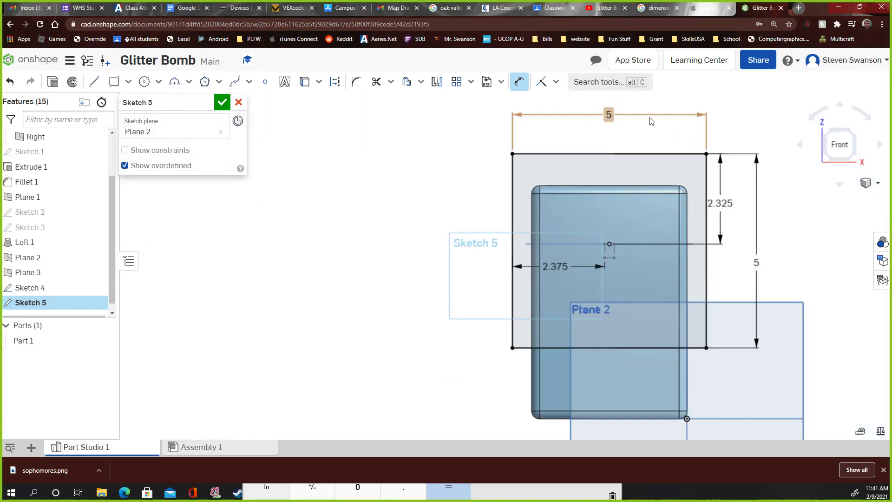
{"action": "scroll", "coordinate": [590, 185], "scroll_direction": "up", "scroll_amount": 2}
{"action": "scroll", "coordinate": [604, 289], "scroll_direction": "down", "scroll_amount": 6}
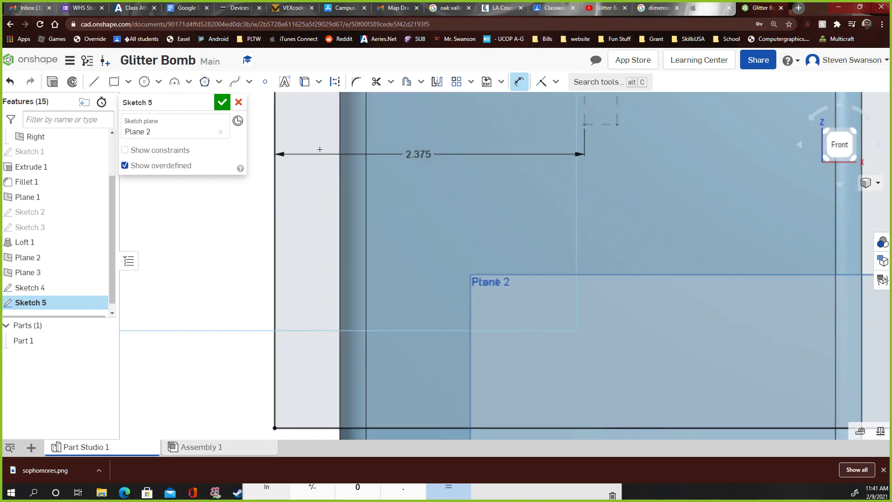
Step: Replace the 2.375 in dimension with 2.5 in from the large rectangle's left edge to the small rectangle's bottom midpoint, and finish the sketch
{"action": "key", "text": "Escape"}
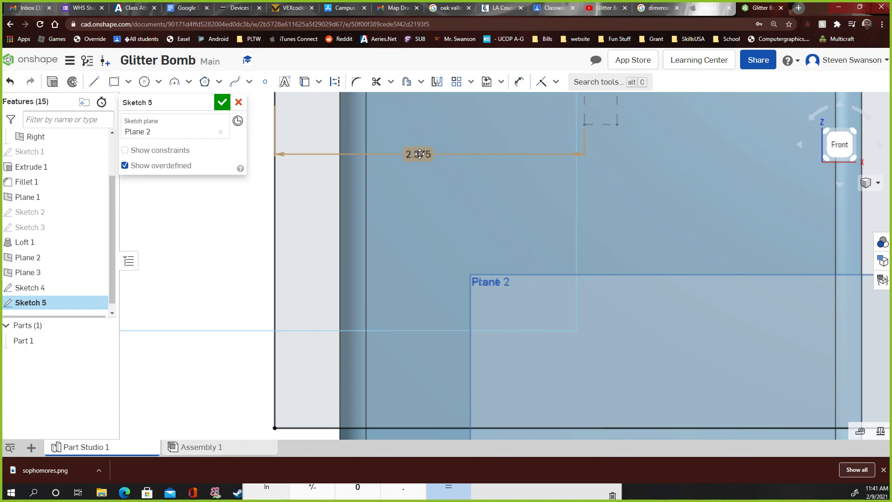
{"action": "key", "text": "Delete"}
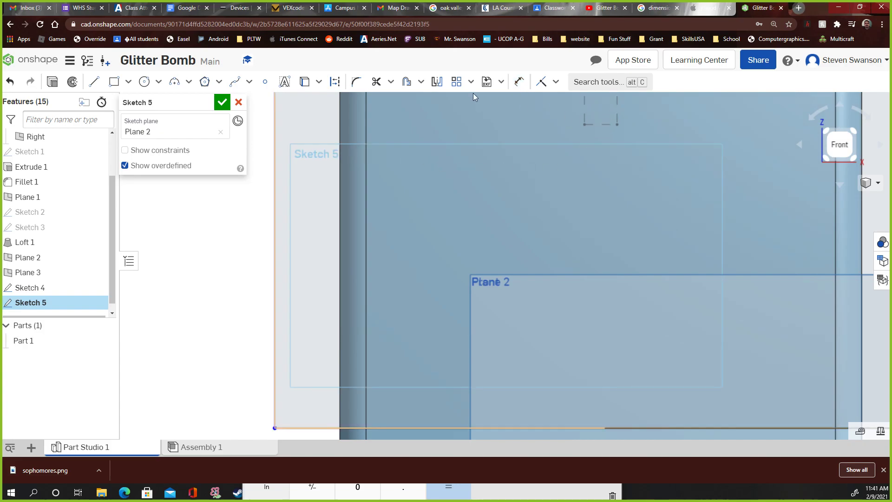
{"action": "left_click", "coordinate": [519, 82]}
{"action": "scroll", "coordinate": [604, 121], "scroll_direction": "up", "scroll_amount": 2}
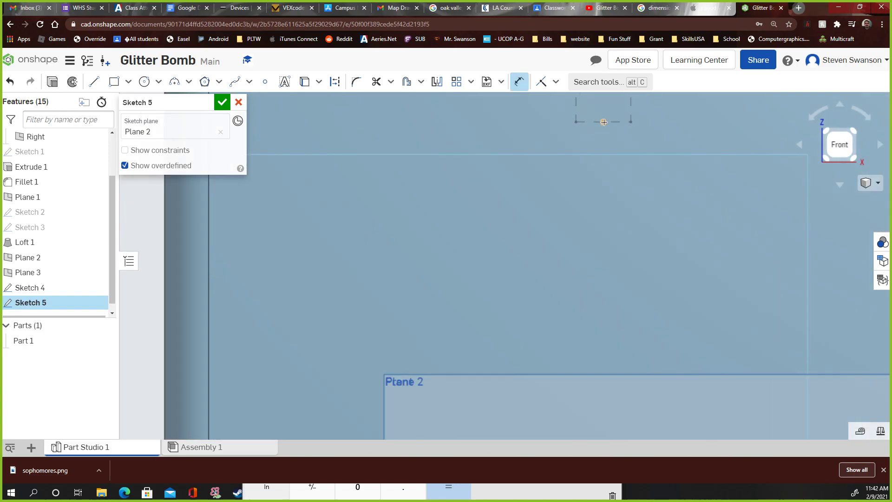
{"action": "scroll", "coordinate": [576, 145], "scroll_direction": "down", "scroll_amount": 3}
{"action": "left_click", "coordinate": [396, 144]}
{"action": "left_click", "coordinate": [589, 134]}
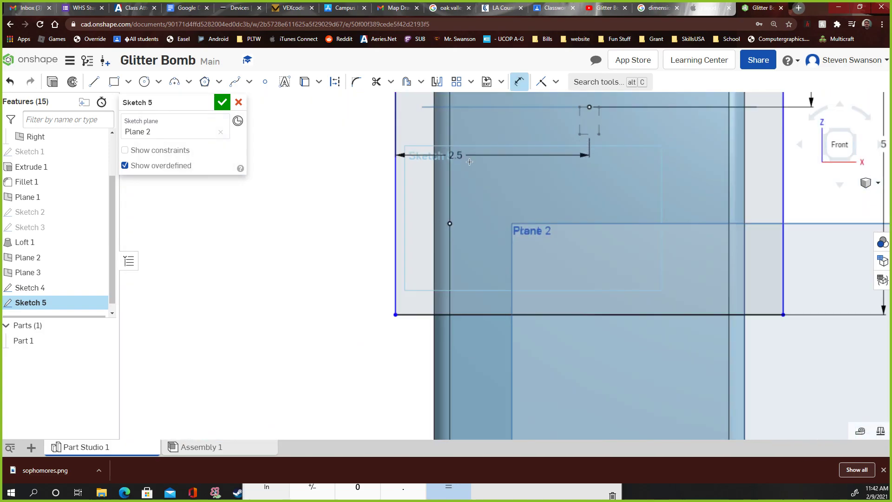
{"action": "left_click", "coordinate": [515, 195]}
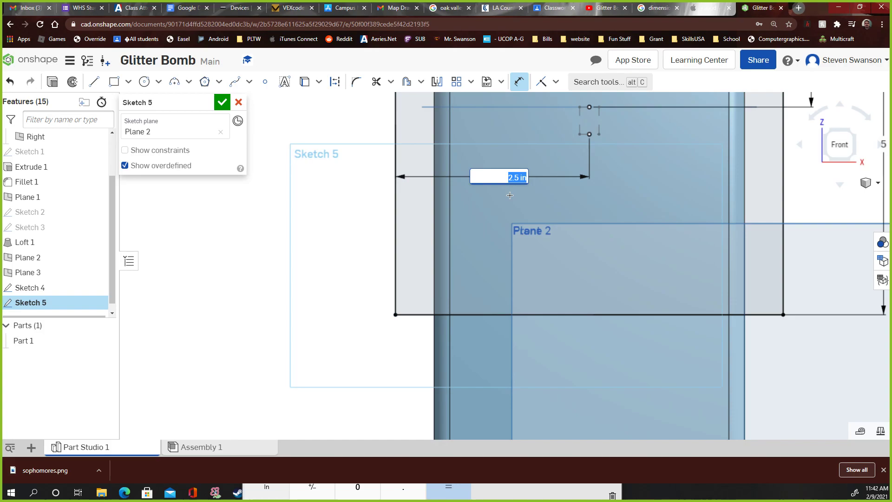
{"action": "key", "text": "Return"}
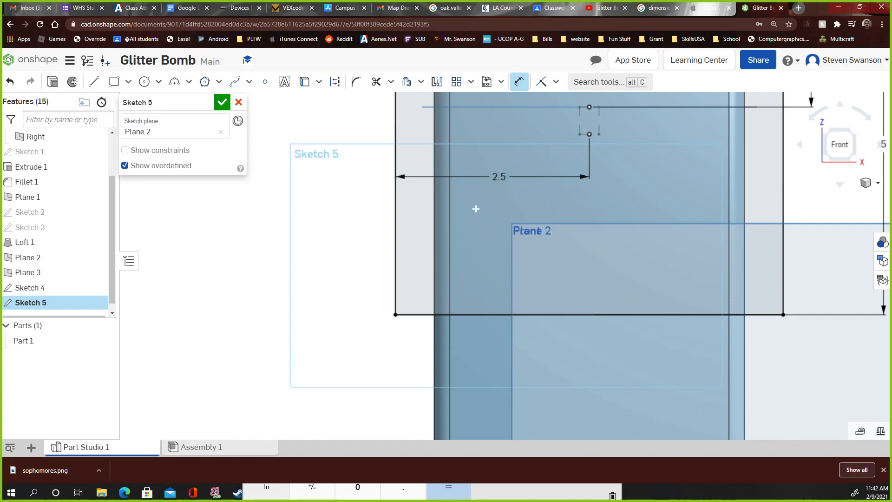
{"action": "scroll", "coordinate": [336, 284], "scroll_direction": "down", "scroll_amount": 5}
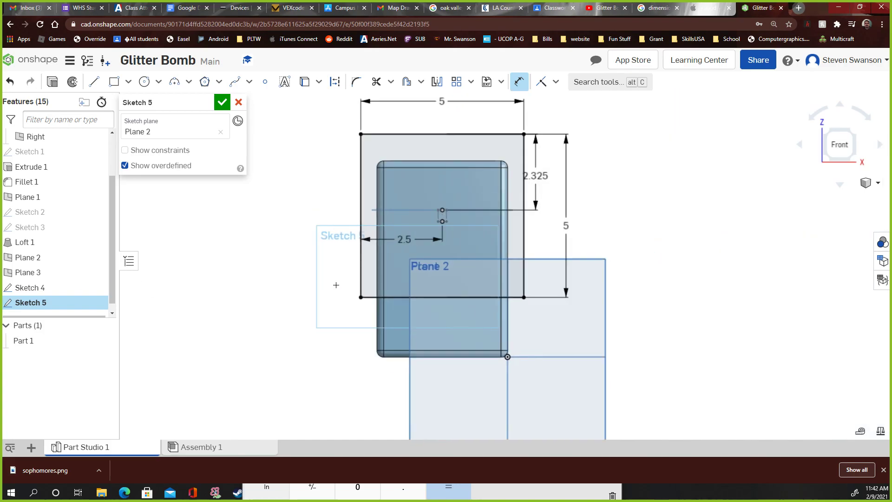
{"action": "left_click", "coordinate": [222, 102]}
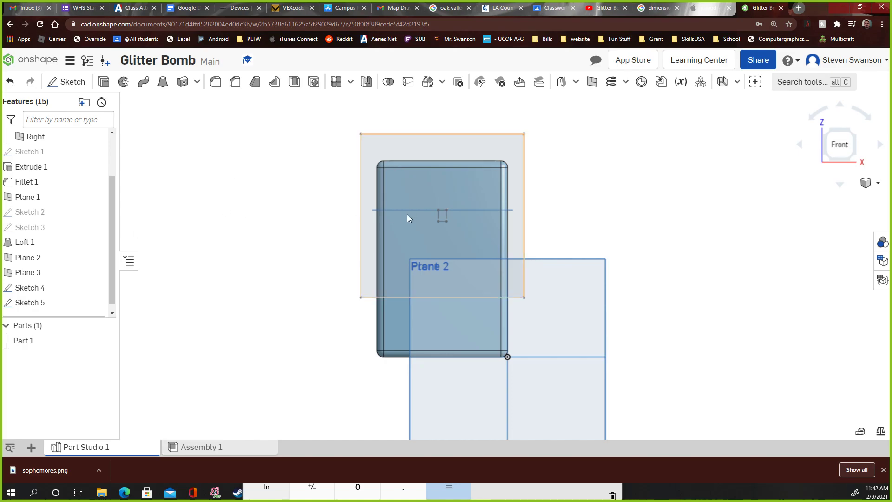
{"action": "right_click_drag", "start_coordinate": [576, 198], "coordinate": [484, 225]}
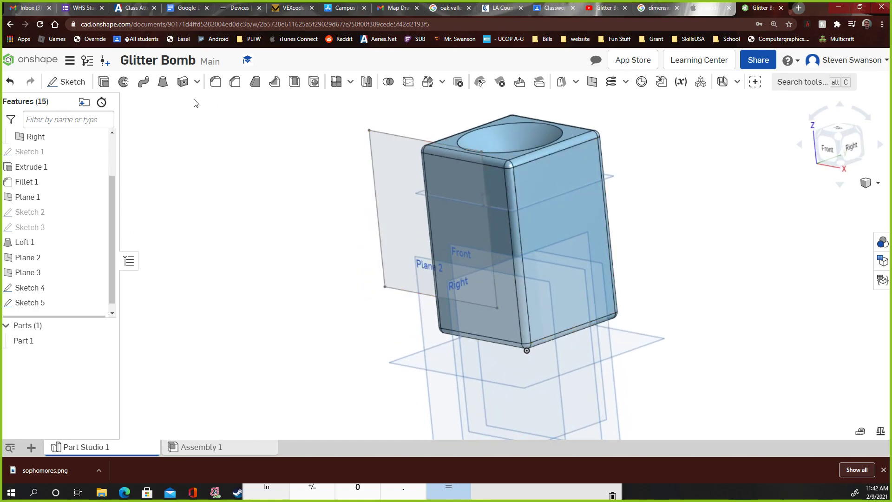
{"action": "left_click", "coordinate": [162, 82]}
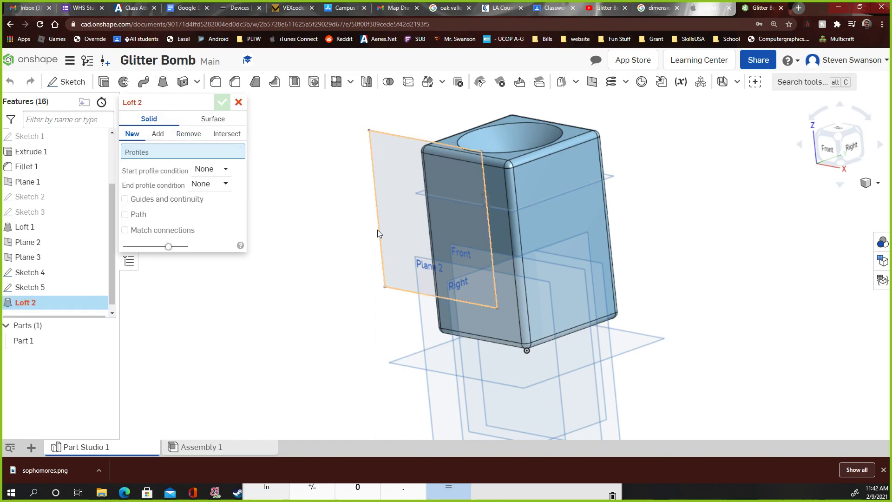
{"action": "scroll", "coordinate": [498, 222], "scroll_direction": "up", "scroll_amount": 5}
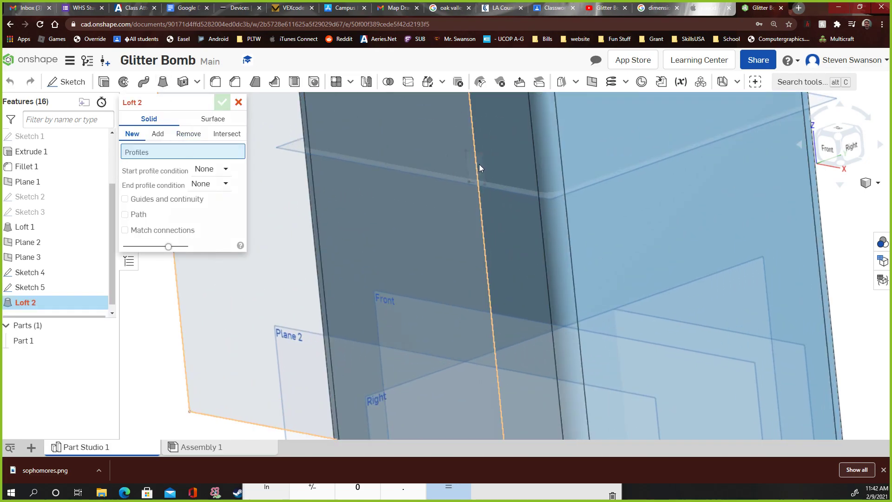
{"action": "scroll", "coordinate": [361, 229], "scroll_direction": "down", "scroll_amount": 5}
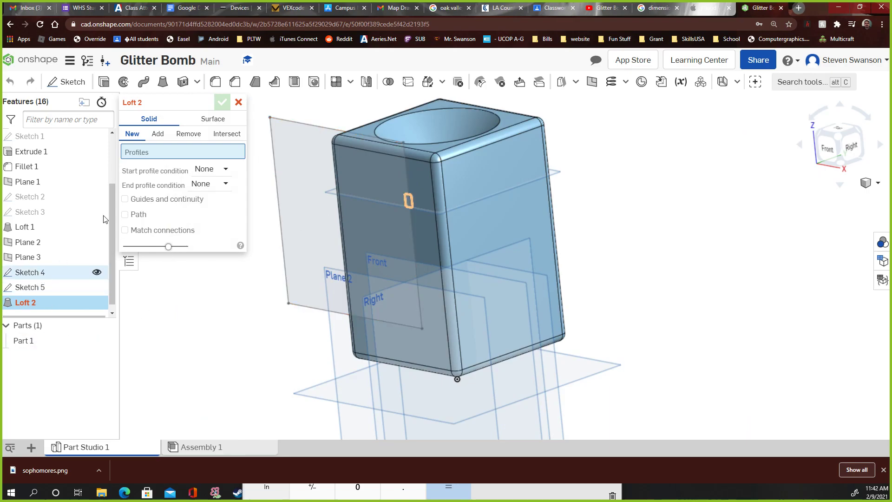
{"action": "left_click", "coordinate": [34, 275]}
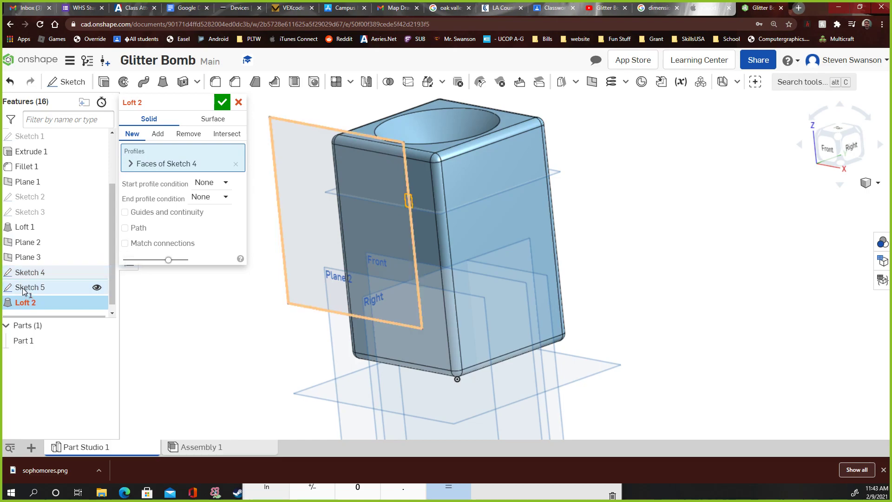
{"action": "left_click", "coordinate": [29, 288]}
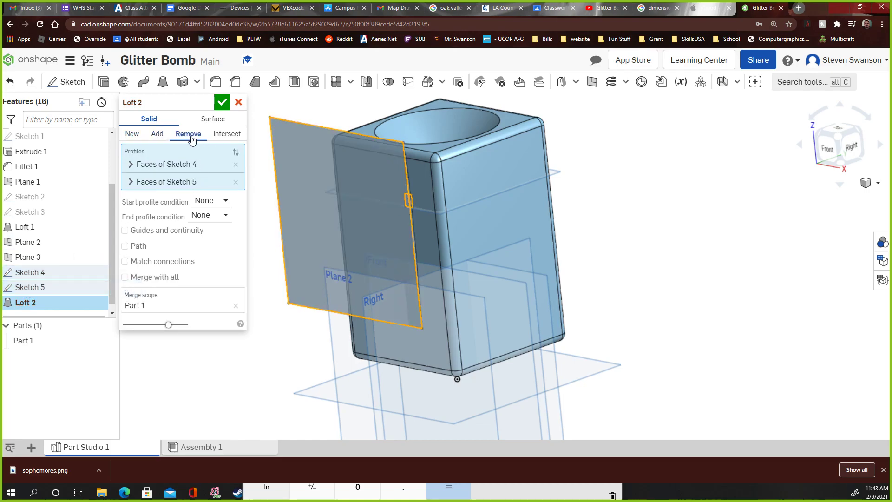
{"action": "right_click_drag", "start_coordinate": [649, 240], "coordinate": [748, 233]}
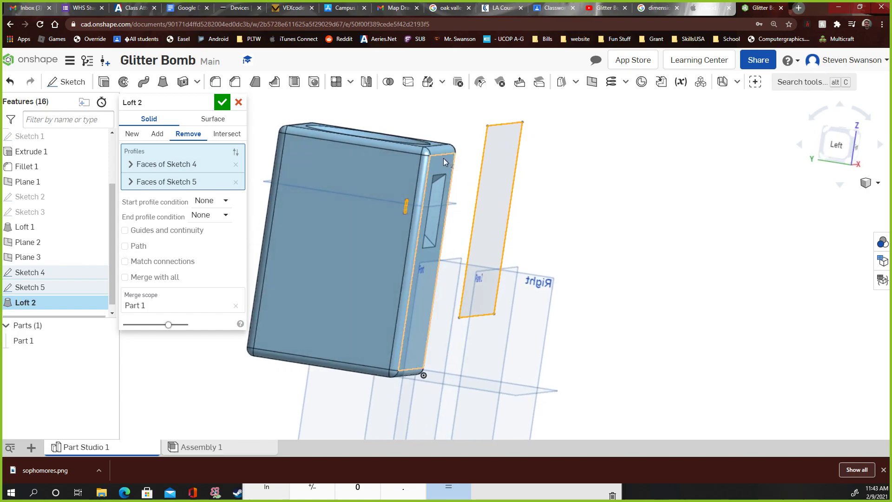
{"action": "left_click", "coordinate": [238, 103]}
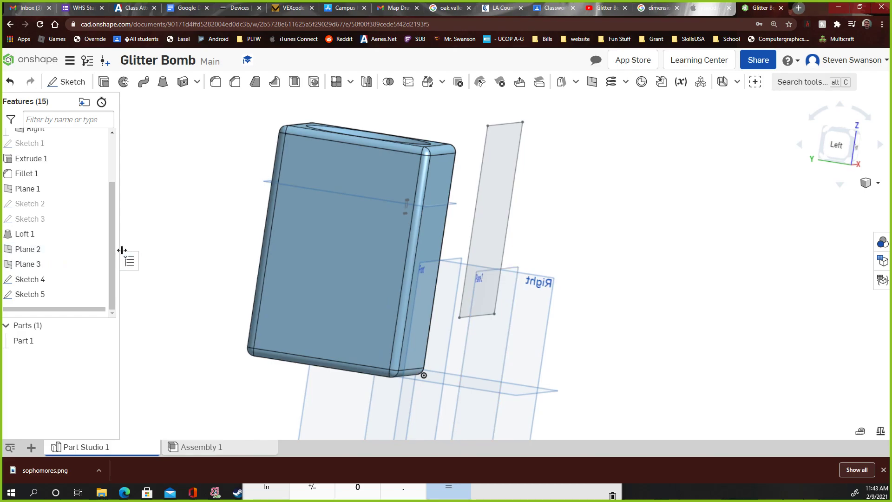
Step: Set Plane 2's offset distance from the Front plane to 0.5 in
{"action": "right_click_drag", "start_coordinate": [120, 251], "coordinate": [133, 250]}
{"action": "left_click", "coordinate": [196, 174]}
{"action": "mouse_move", "coordinate": [196, 175]}
{"action": "right_mouse_down"}
{"action": "mouse_move", "coordinate": [205, 178]}
{"action": "mouse_move", "coordinate": [184, 175]}
{"action": "right_mouse_up"}
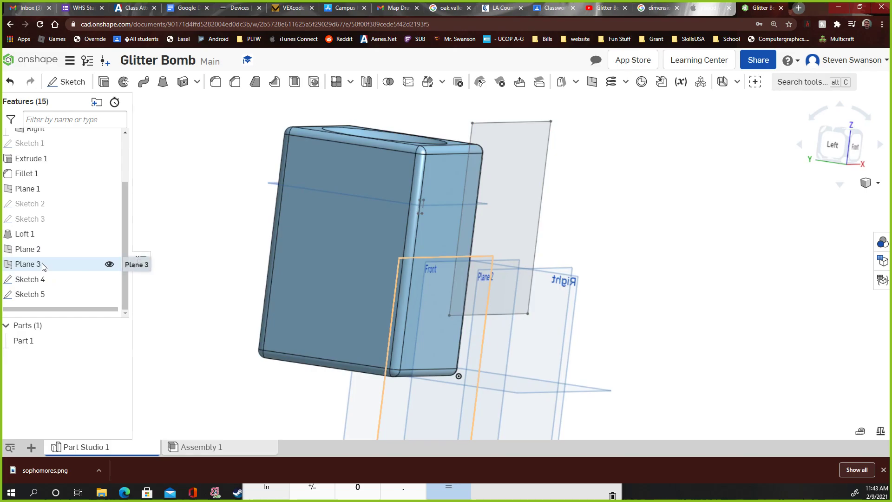
{"action": "right_click_drag", "start_coordinate": [172, 215], "coordinate": [192, 214]}
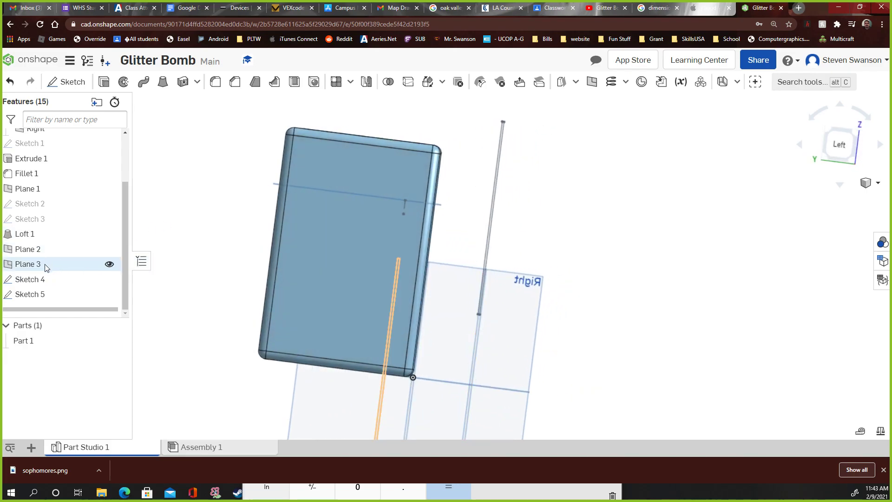
{"action": "double_click", "coordinate": [45, 250]}
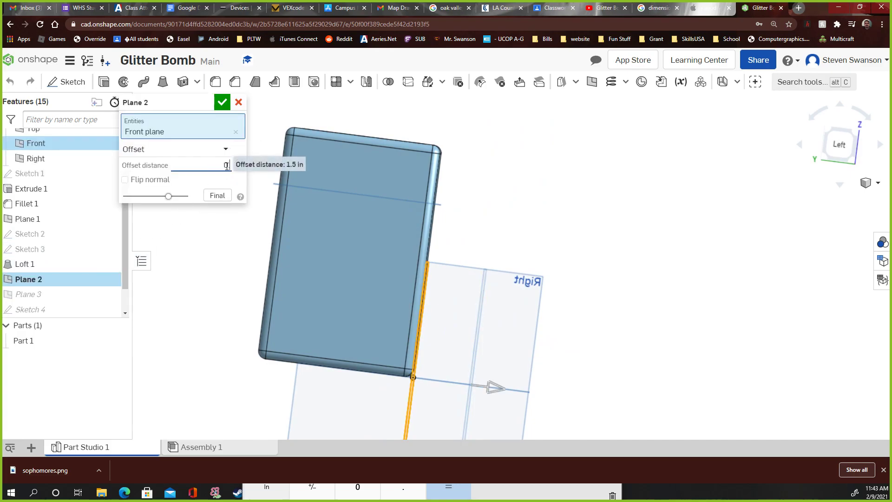
{"action": "type", "text": "0.5"}
{"action": "key", "text": "Return"}
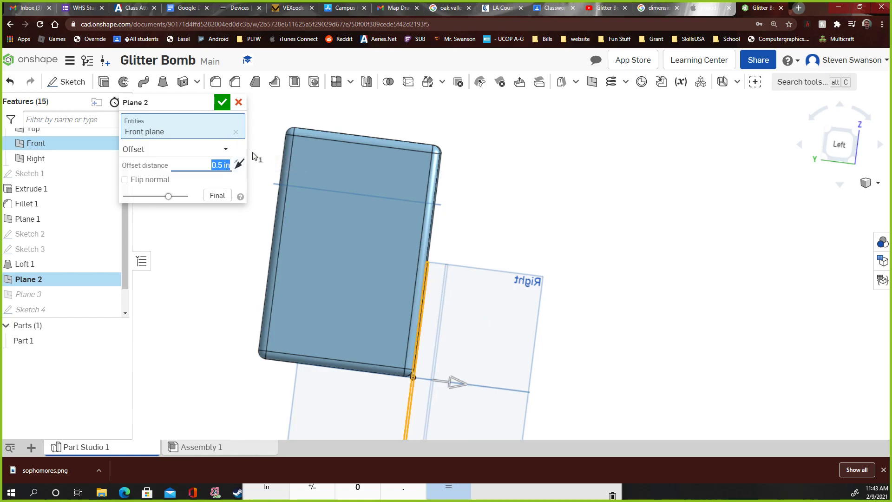
{"action": "right_click_drag", "start_coordinate": [261, 188], "coordinate": [261, 202]}
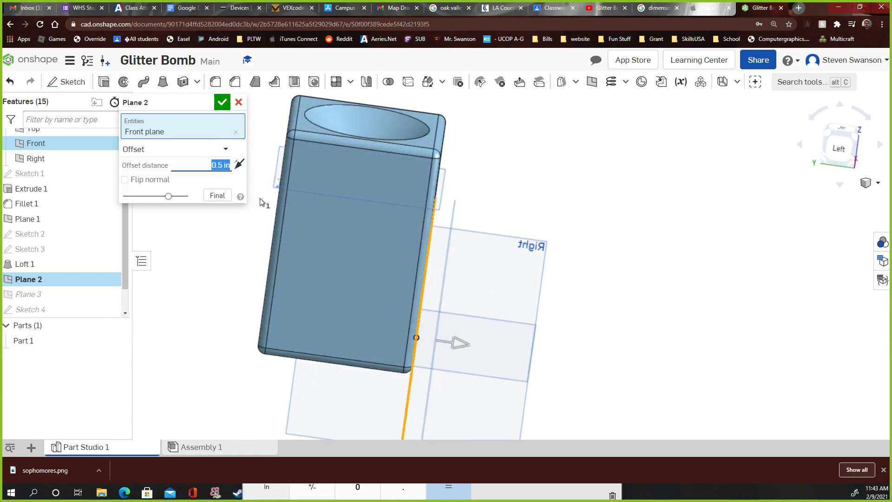
{"action": "left_click", "coordinate": [223, 102]}
{"action": "right_click_drag", "start_coordinate": [426, 155], "coordinate": [459, 177]}
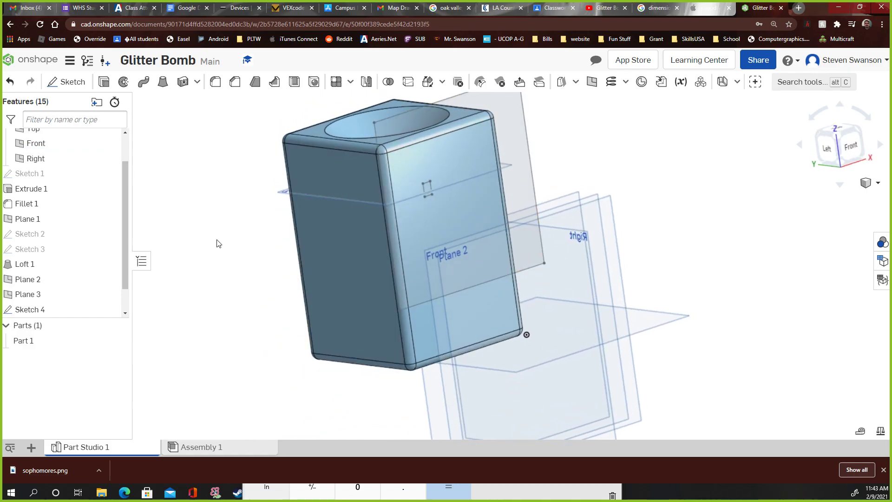
{"action": "left_click", "coordinate": [160, 82]}
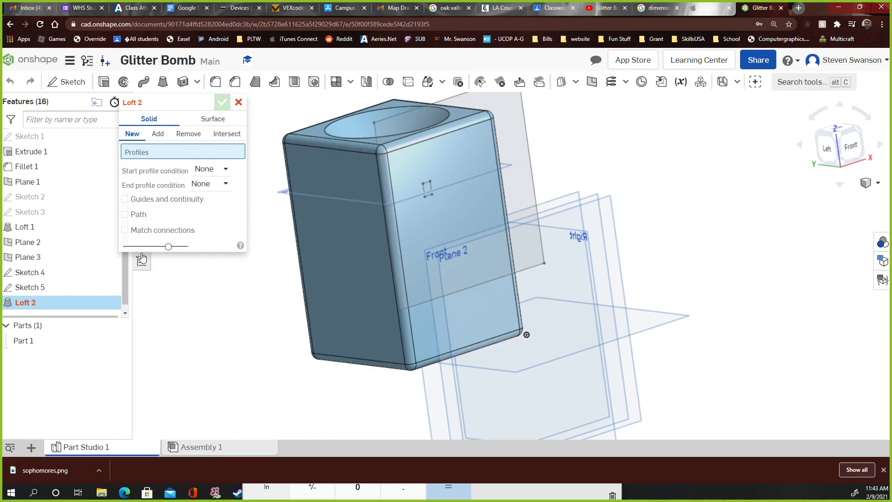
{"action": "left_click", "coordinate": [39, 274]}
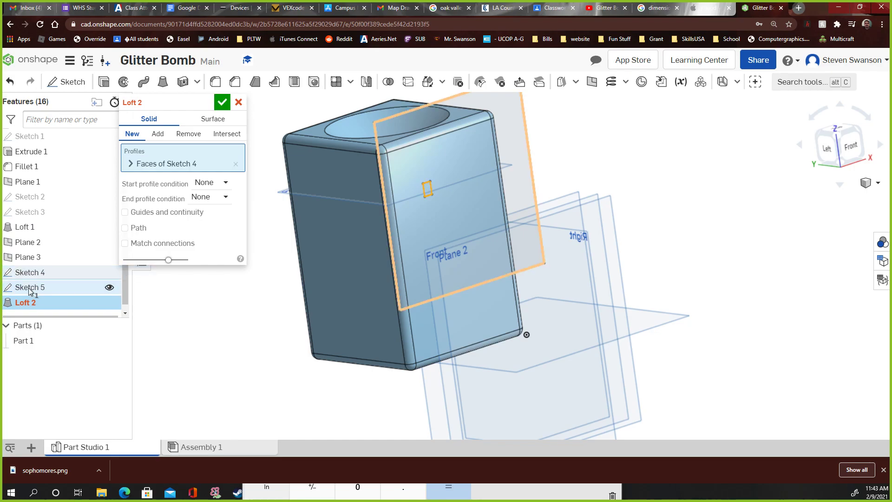
{"action": "left_click", "coordinate": [30, 288]}
{"action": "left_click", "coordinate": [157, 134]}
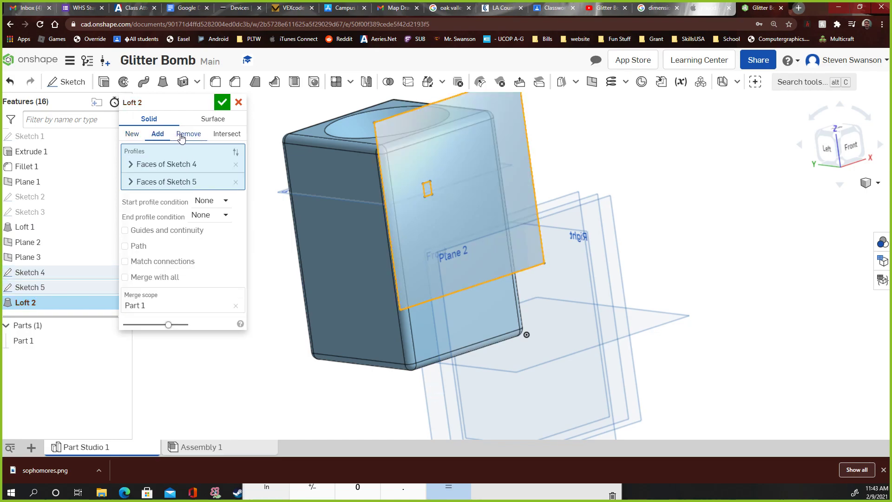
{"action": "left_click", "coordinate": [188, 134]}
{"action": "right_click_drag", "start_coordinate": [604, 153], "coordinate": [542, 168]}
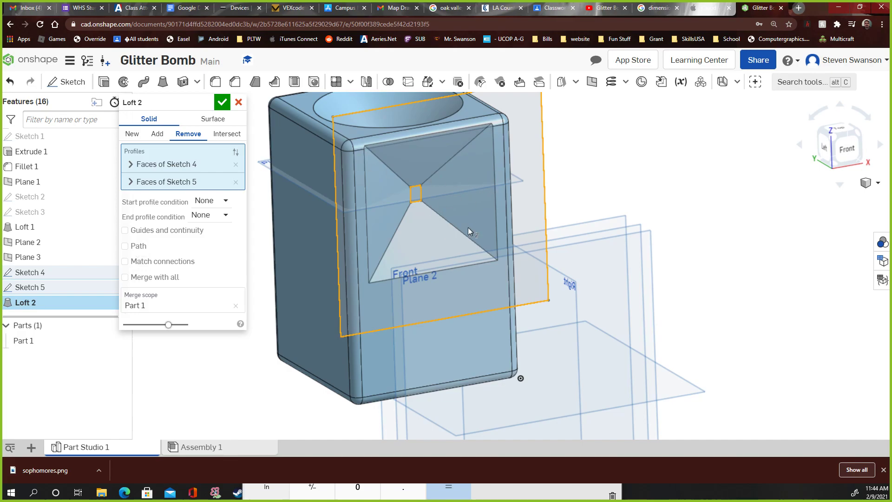
{"action": "left_click", "coordinate": [239, 103]}
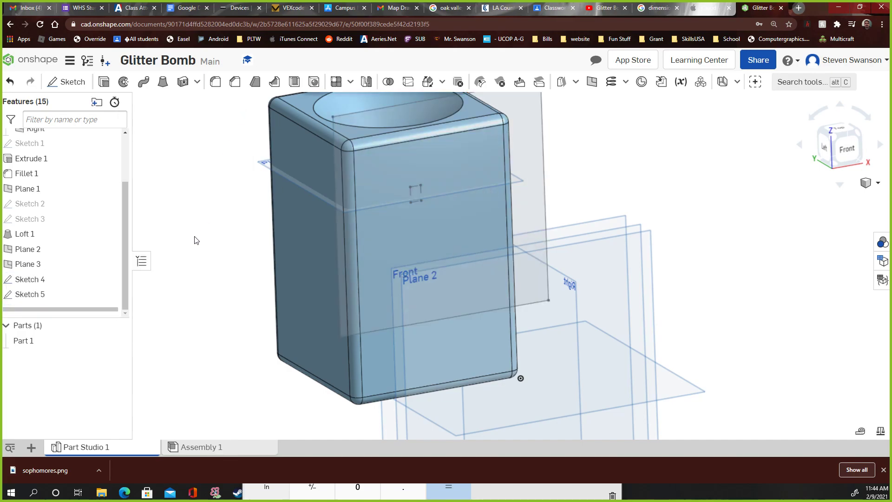
Step: Edit Sketch 5, set the vertical dimension between the two rectangles' top edges to 2.6 in, and finish the sketch
{"action": "right_click_drag", "start_coordinate": [195, 236], "coordinate": [179, 246]}
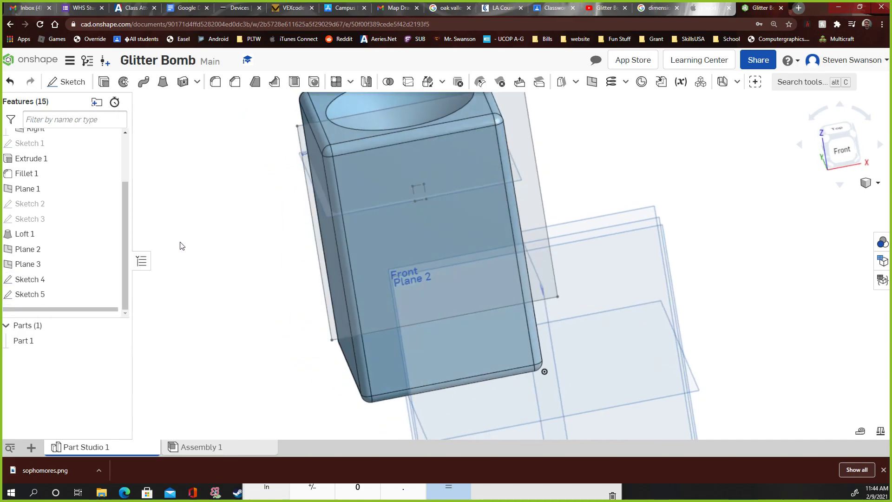
{"action": "double_click", "coordinate": [37, 293]}
{"action": "right_click_drag", "start_coordinate": [248, 326], "coordinate": [241, 310]}
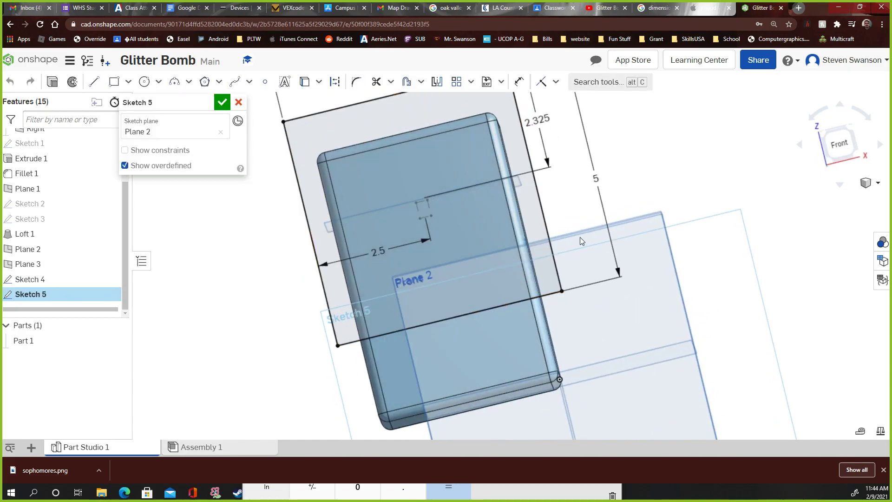
{"action": "scroll", "coordinate": [575, 238], "scroll_direction": "down", "scroll_amount": 5}
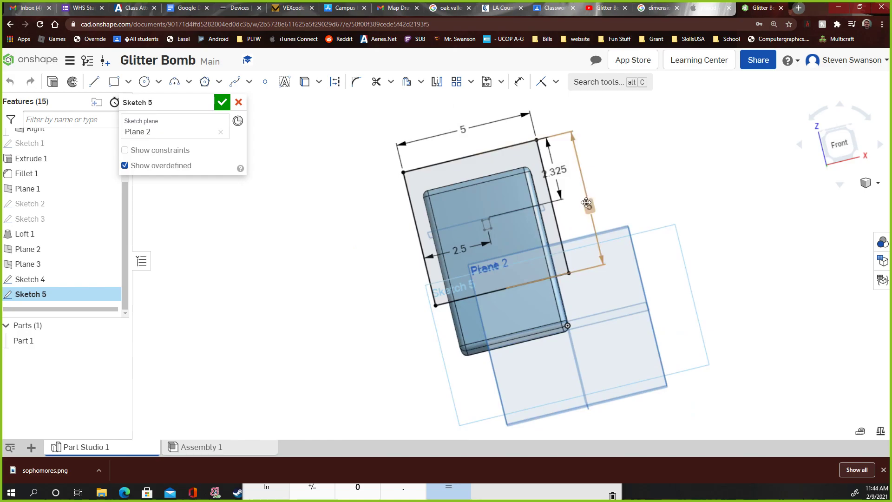
{"action": "double_click", "coordinate": [555, 172]}
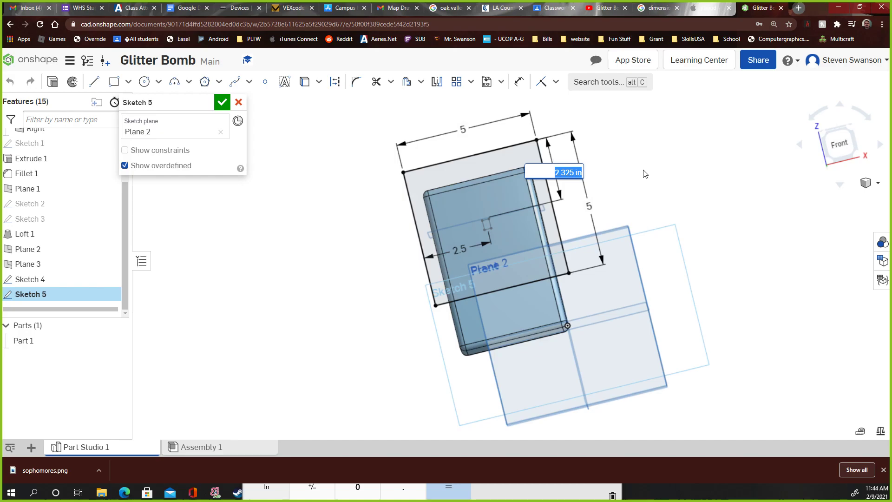
{"action": "key", "text": "Return"}
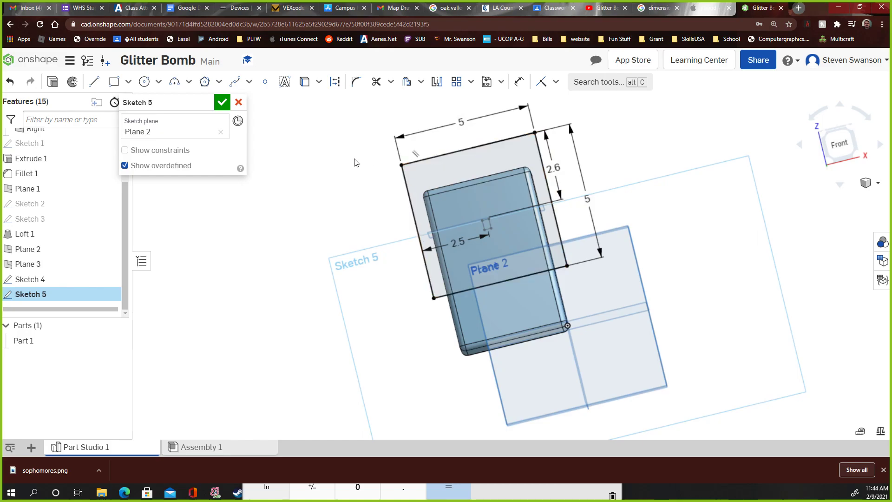
{"action": "left_click", "coordinate": [223, 103]}
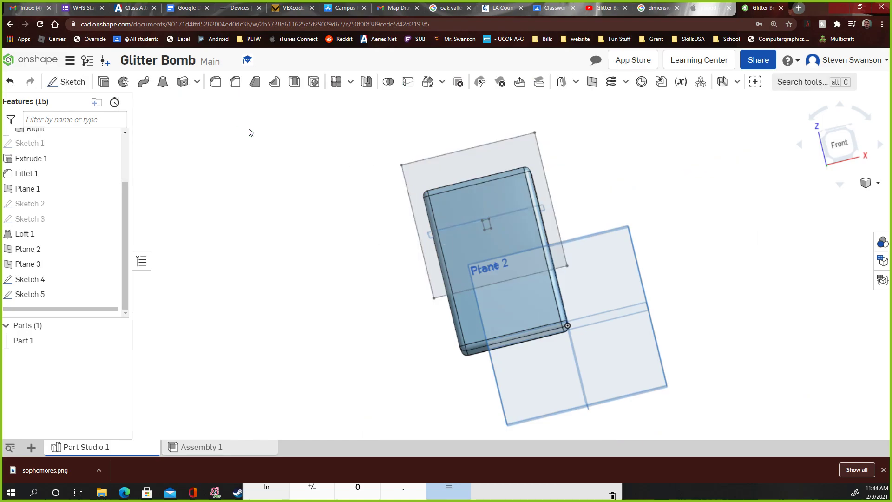
Step: Cut the side recess with a solid Remove loft from the faces of Sketch 4 to the faces of Sketch 5
{"action": "right_click_drag", "start_coordinate": [323, 192], "coordinate": [325, 188]}
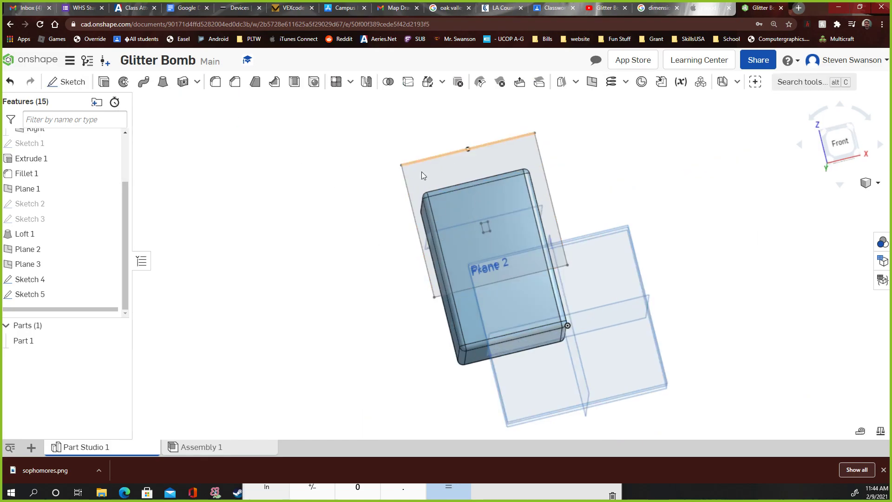
{"action": "right_click_drag", "start_coordinate": [177, 181], "coordinate": [194, 181]}
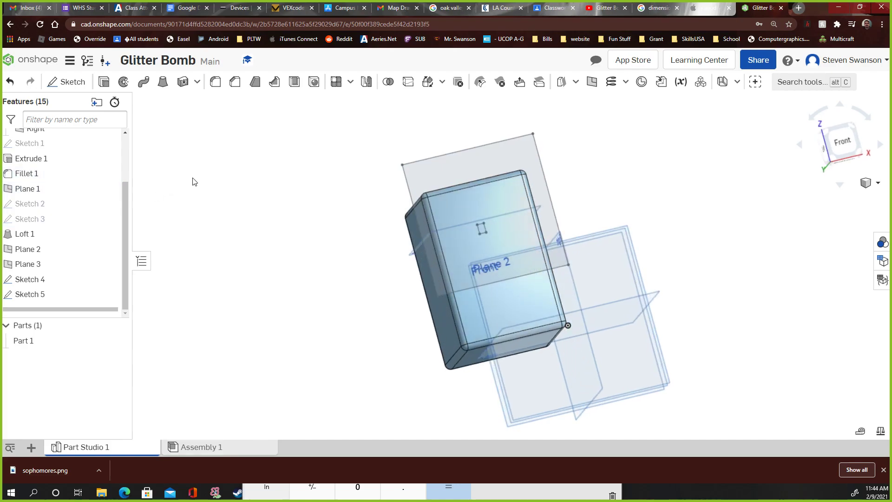
{"action": "left_click", "coordinate": [164, 88]}
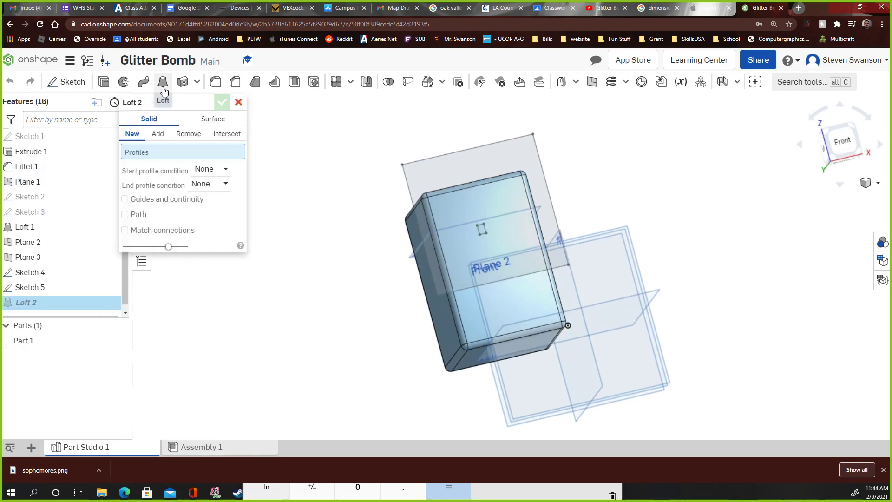
{"action": "left_click", "coordinate": [22, 273]}
{"action": "left_click", "coordinate": [29, 287]}
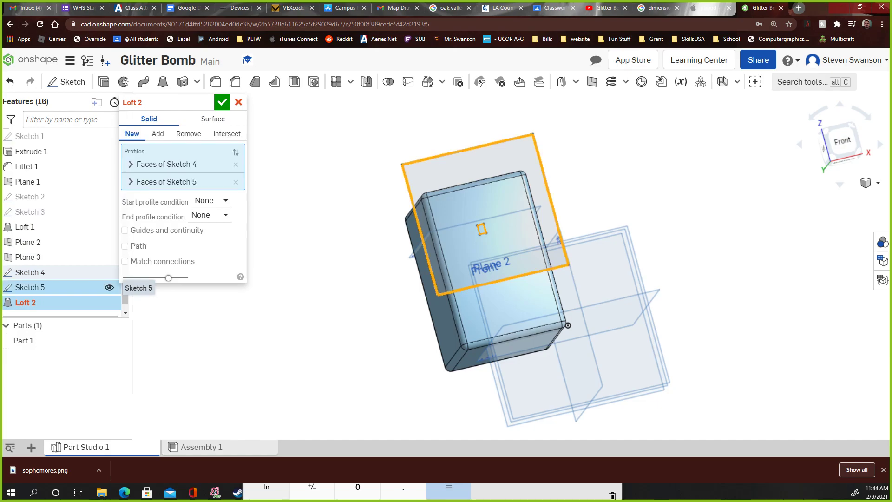
{"action": "left_click", "coordinate": [184, 135]}
{"action": "right_click_drag", "start_coordinate": [291, 165], "coordinate": [329, 167]}
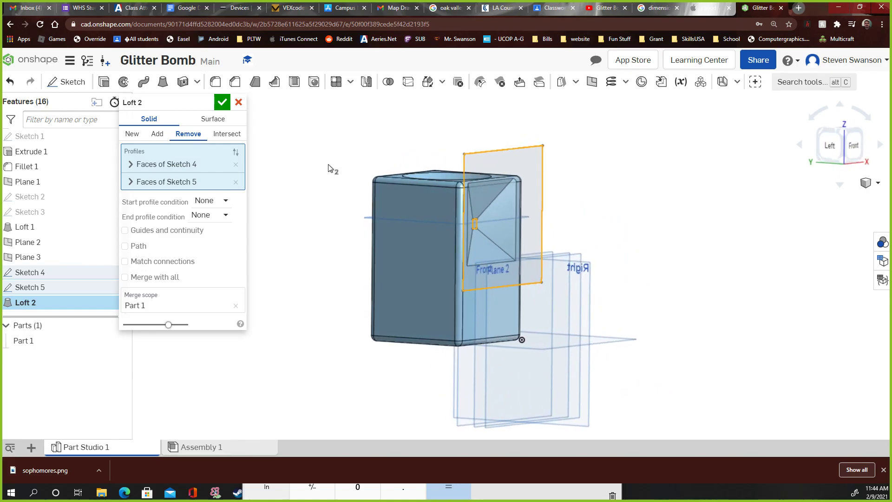
{"action": "left_click", "coordinate": [222, 104]}
{"action": "right_click_drag", "start_coordinate": [283, 138], "coordinate": [285, 177]}
{"action": "right_click_drag", "start_coordinate": [605, 239], "coordinate": [307, 206]}
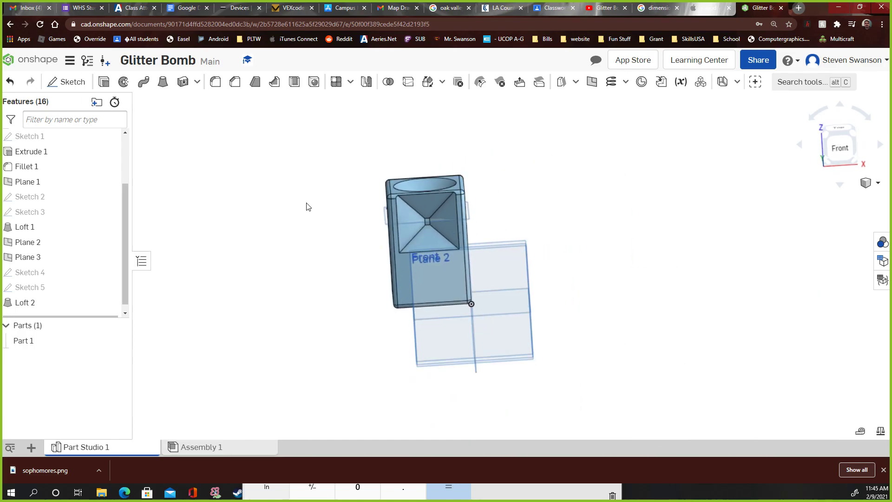
{"action": "scroll", "coordinate": [488, 205], "scroll_direction": "up", "scroll_amount": 5}
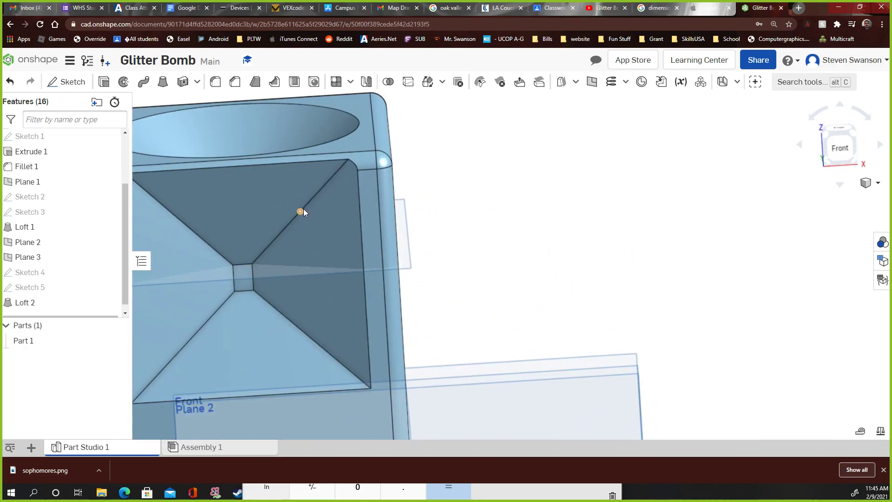
{"action": "left_click", "coordinate": [215, 82]}
{"action": "left_click", "coordinate": [201, 241]}
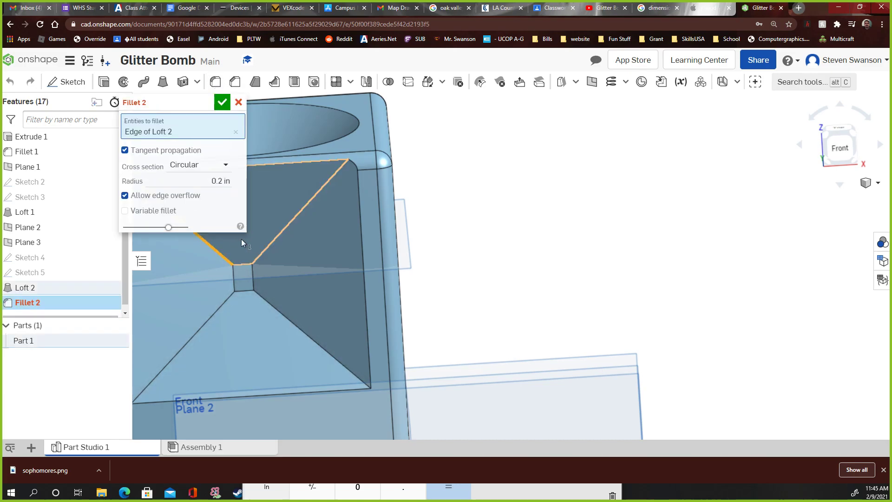
{"action": "left_click", "coordinate": [275, 241]}
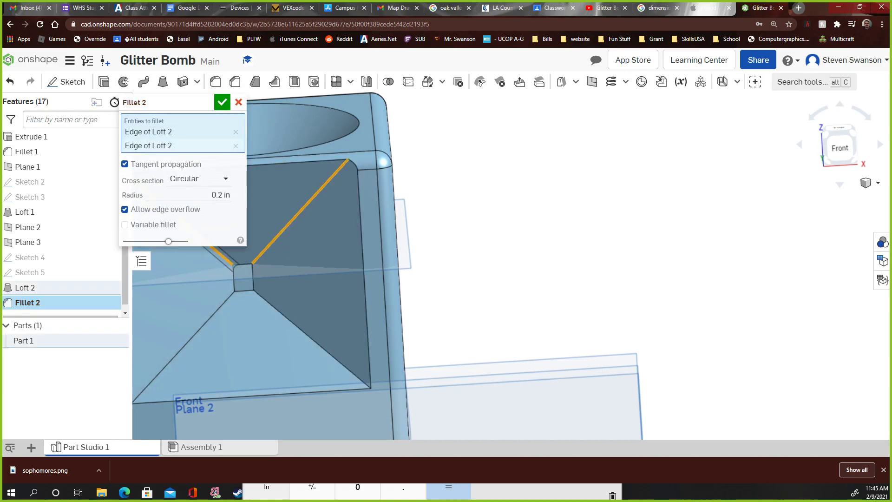
{"action": "left_click", "coordinate": [275, 298]}
{"action": "left_click", "coordinate": [238, 103]}
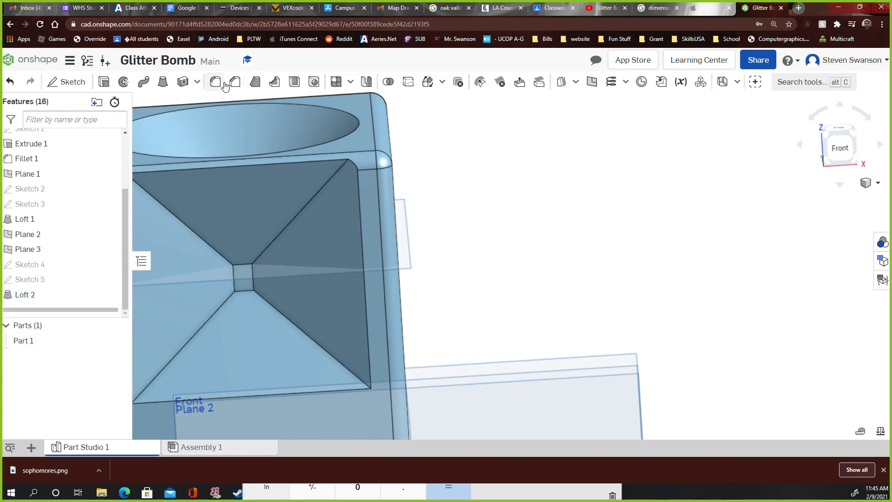
Step: Try to fillet the four tapered faces of the side recess with a 0.125 in radius
{"action": "left_click", "coordinate": [246, 208]}
{"action": "left_click", "coordinate": [317, 270]}
{"action": "left_click", "coordinate": [265, 331]}
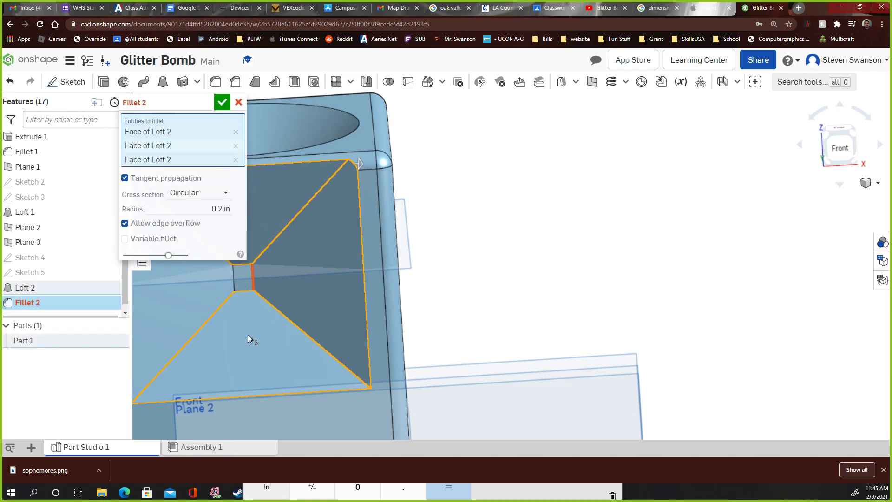
{"action": "left_click", "coordinate": [196, 264]}
{"action": "left_click", "coordinate": [217, 215]}
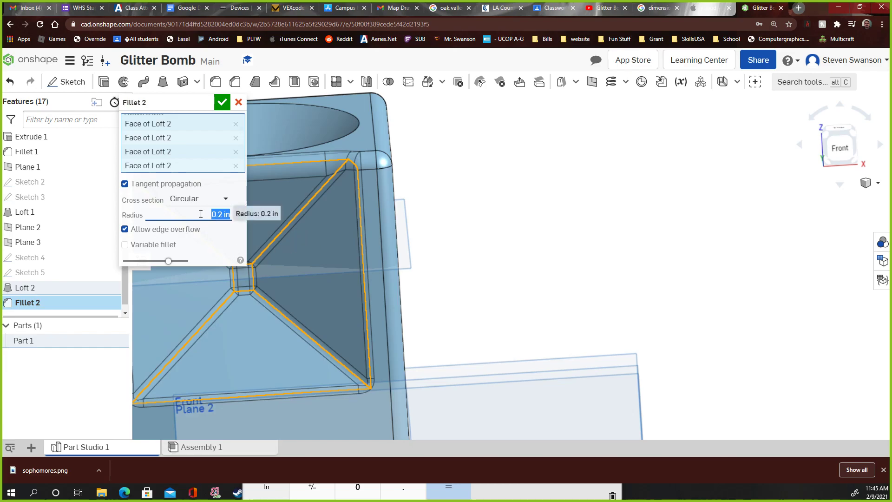
{"action": "type", "text": "0.125in"}
{"action": "key", "text": "Return"}
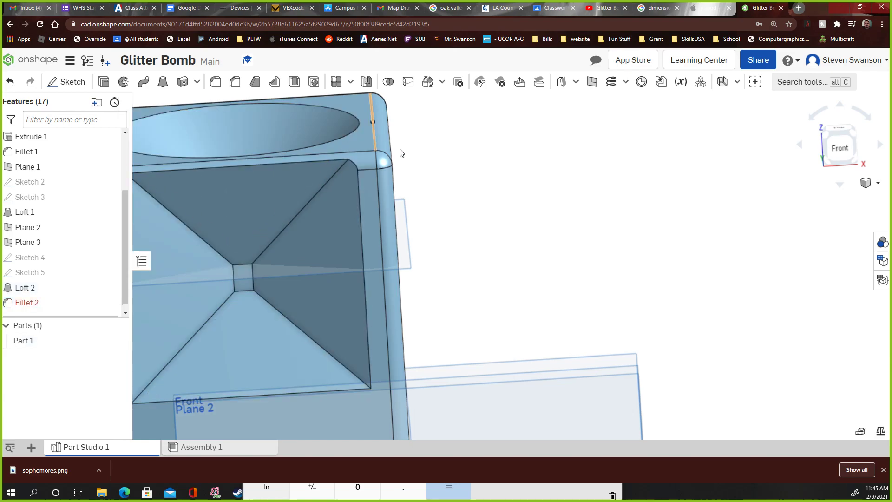
Step: Edit the side recess fillet, re-enter its radius, and accept the feature
{"action": "right_click_drag", "start_coordinate": [487, 219], "coordinate": [496, 199]}
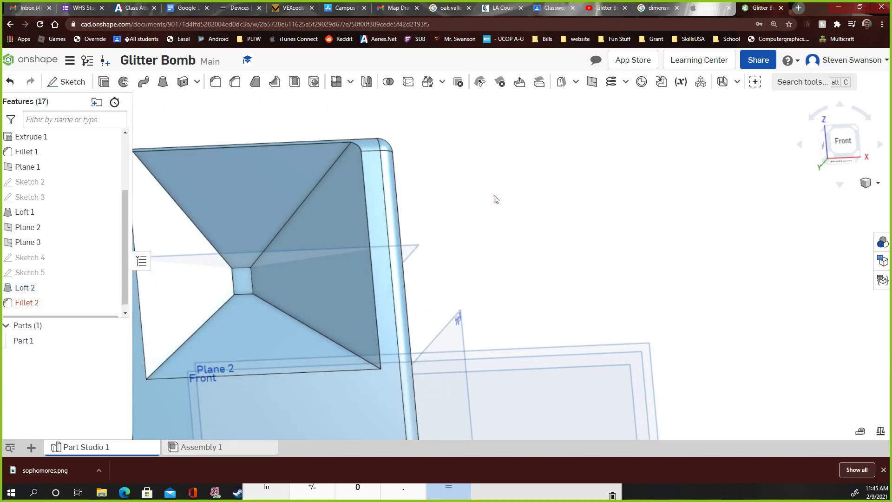
{"action": "double_click", "coordinate": [59, 302]}
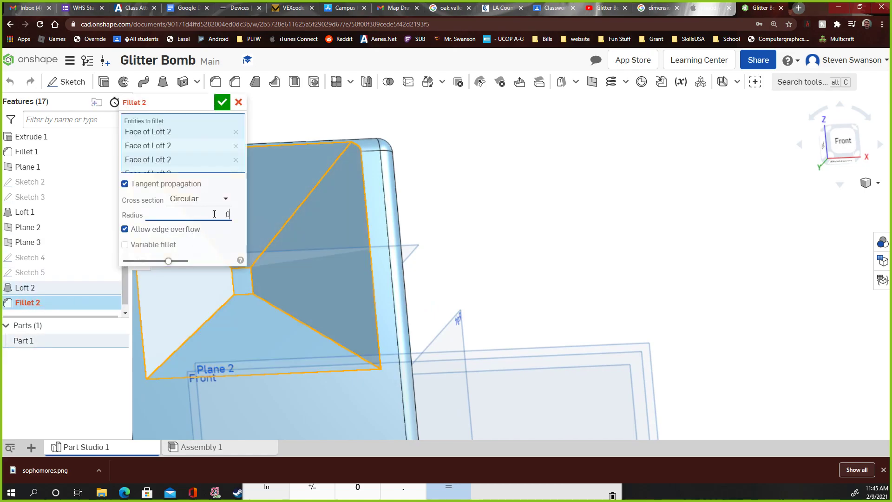
{"action": "left_click", "coordinate": [222, 103]}
Step: Fillet the circular rim edge of the funnel on the block's top face
{"action": "right_click_drag", "start_coordinate": [461, 211], "coordinate": [412, 212]}
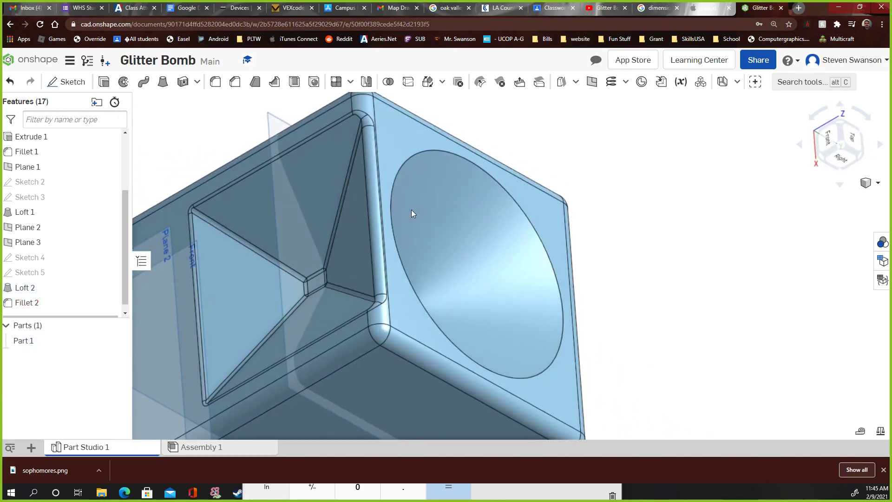
{"action": "right_click_drag", "start_coordinate": [643, 283], "coordinate": [715, 314]}
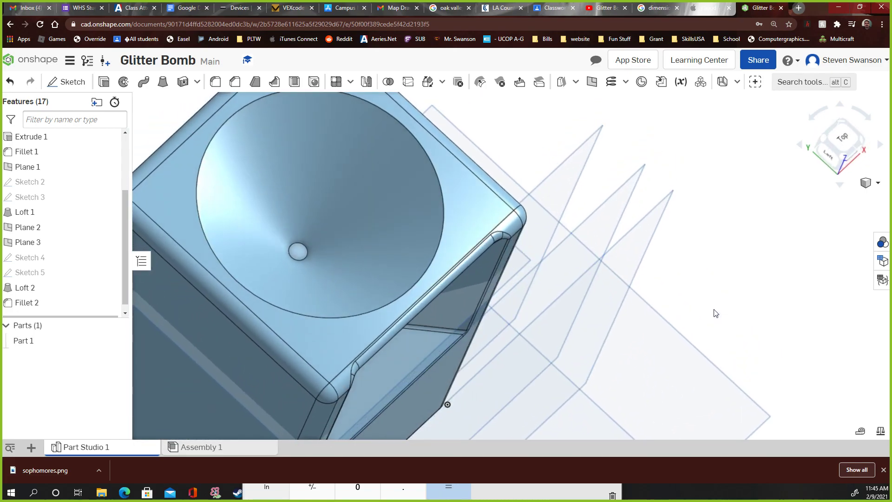
{"action": "scroll", "coordinate": [707, 284], "scroll_direction": "down", "scroll_amount": 4}
{"action": "scroll", "coordinate": [597, 206], "scroll_direction": "up", "scroll_amount": 4}
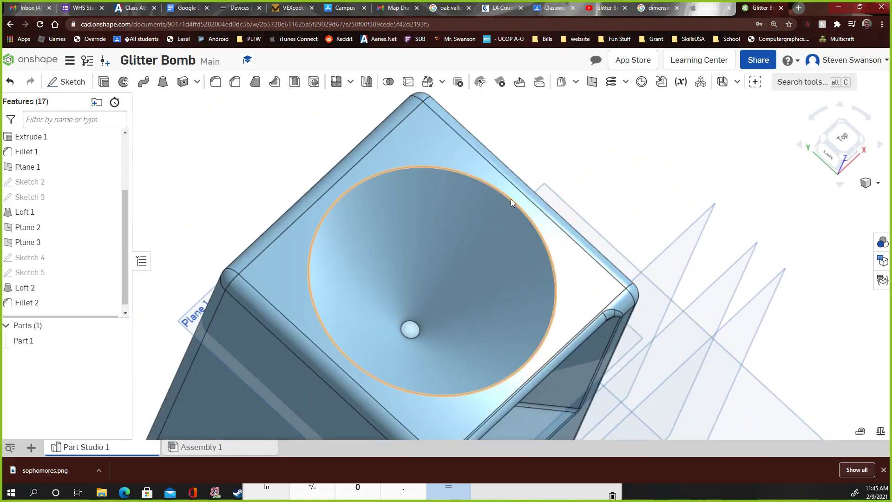
{"action": "left_click", "coordinate": [511, 200]}
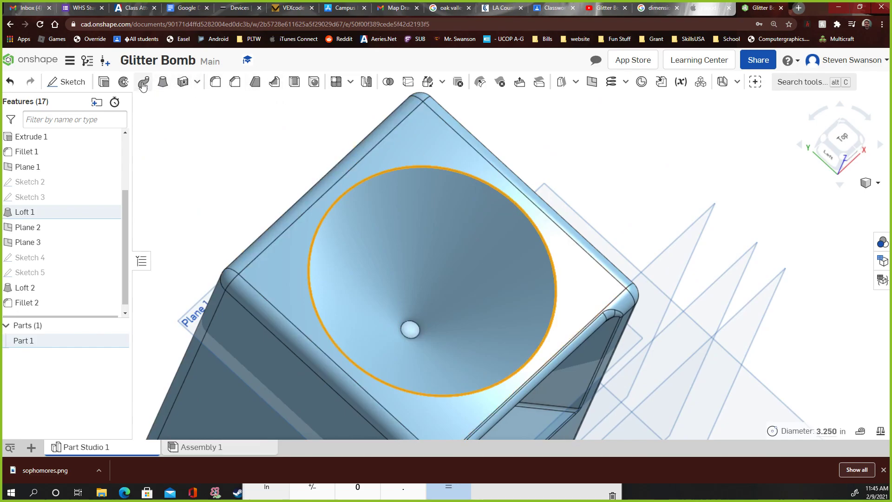
{"action": "left_click", "coordinate": [215, 84]}
{"action": "left_click", "coordinate": [223, 106]}
{"action": "right_click_drag", "start_coordinate": [257, 119], "coordinate": [249, 90]}
{"action": "right_click_drag", "start_coordinate": [462, 195], "coordinate": [562, 203]}
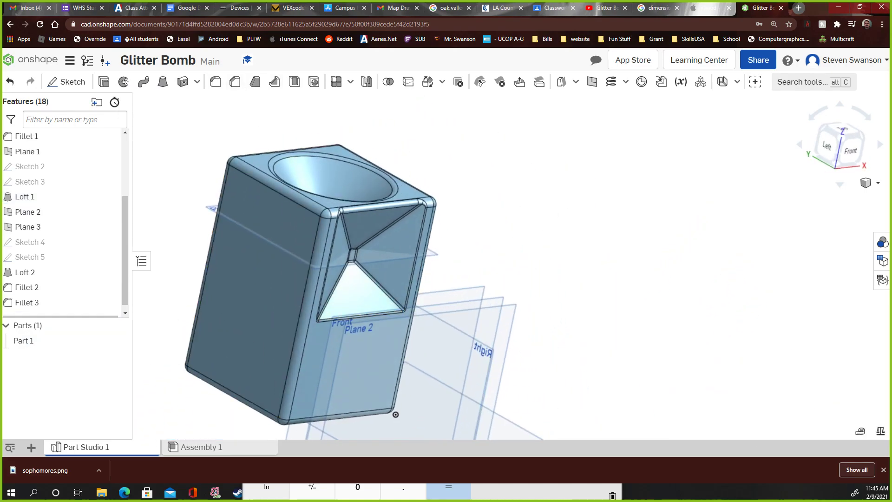